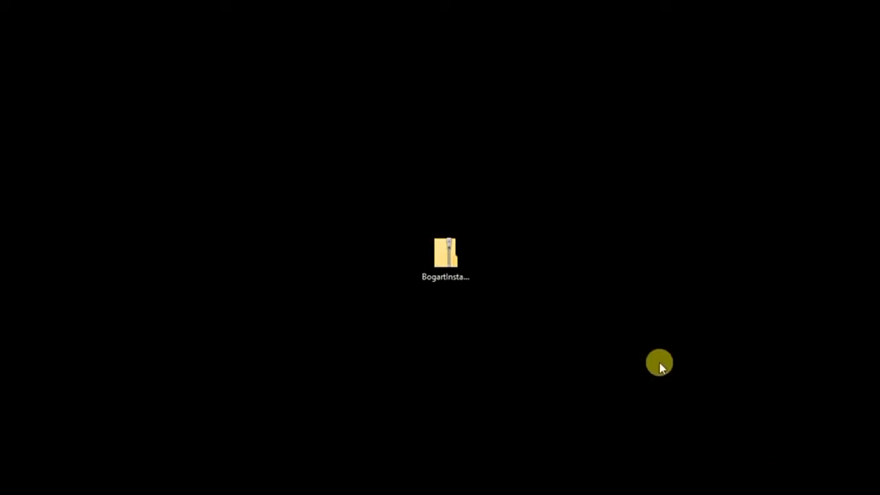
# Open the BogartInstall zip from the desktop and select the BogartInstall_91_Demo_EN package inside.
pyautogui.click(454, 280)
pyautogui.rightClick(447, 259)
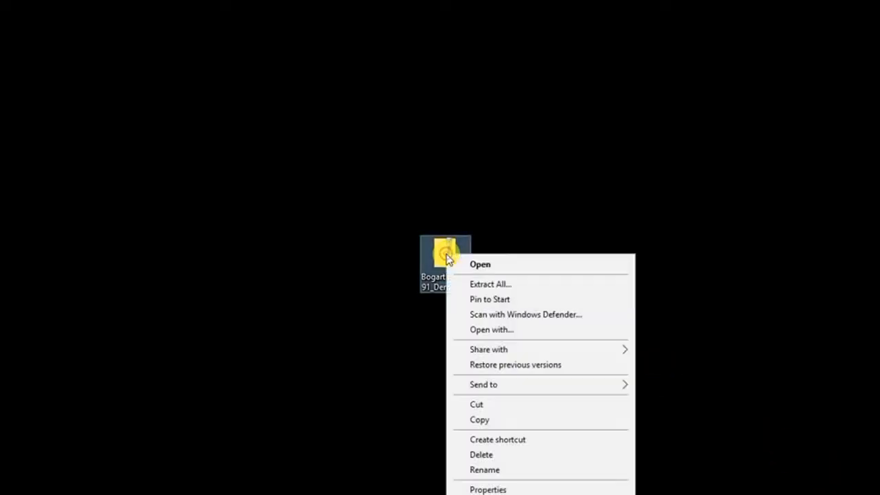
pyautogui.click(482, 270)
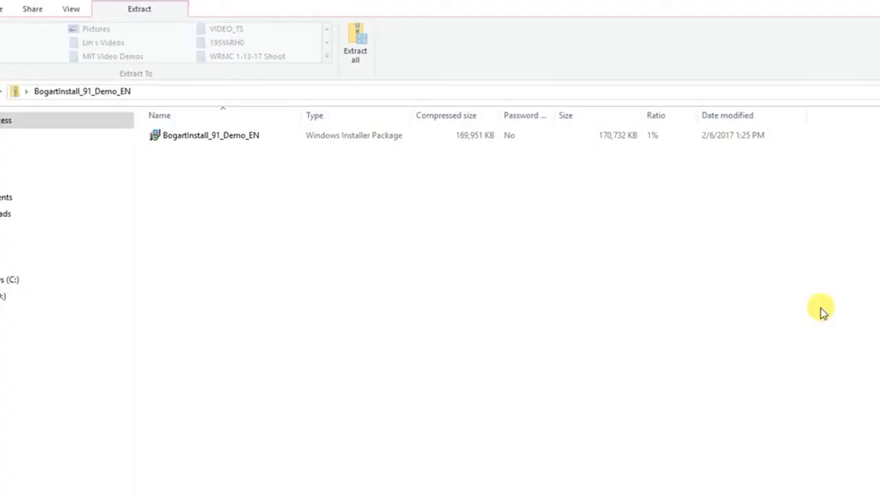
pyautogui.click(198, 137)
# Run the BogartInstall_91_Demo_EN installer, accept the license terms, install, and finish the wizard.
pyautogui.doubleClick(198, 137)
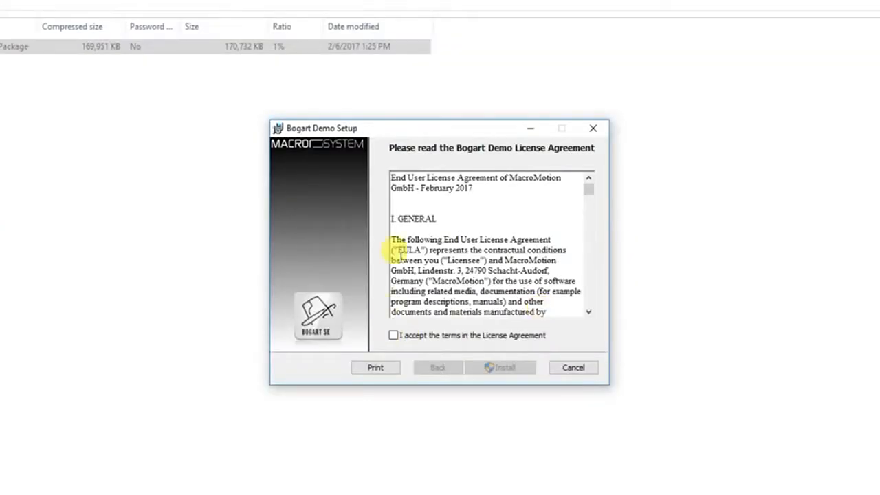
pyautogui.click(394, 336)
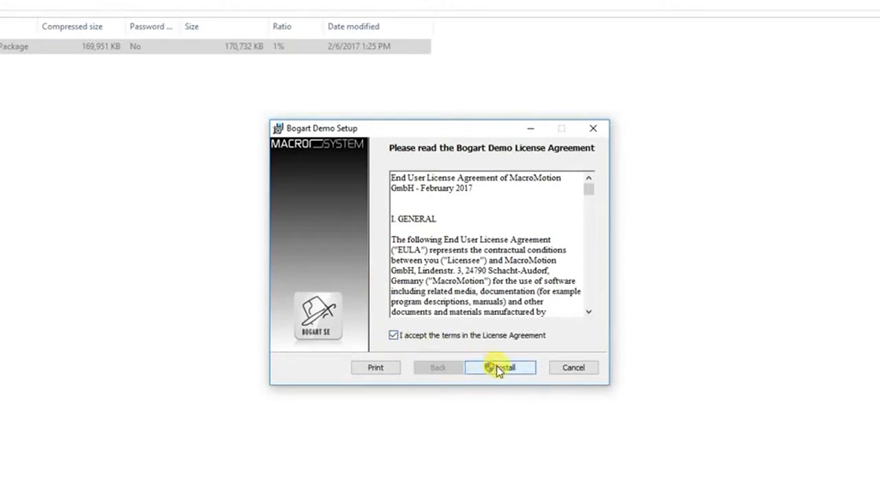
pyautogui.click(509, 369)
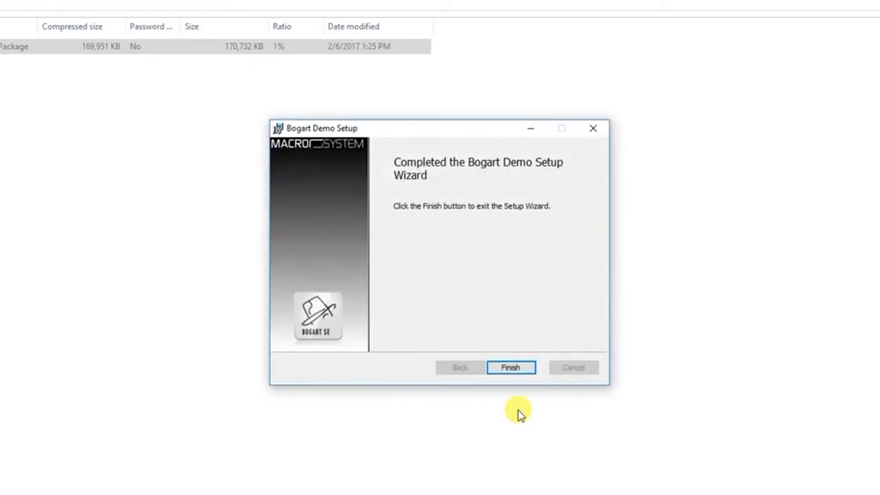
pyautogui.click(512, 368)
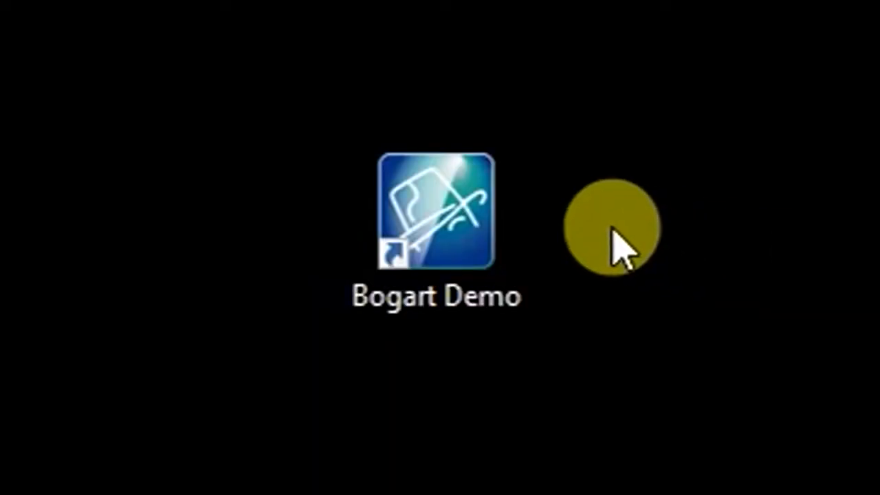
# Launch Bogart Demo from its desktop icon, browse the Effects list, and return to the main menu.
pyautogui.doubleClick(451, 244)
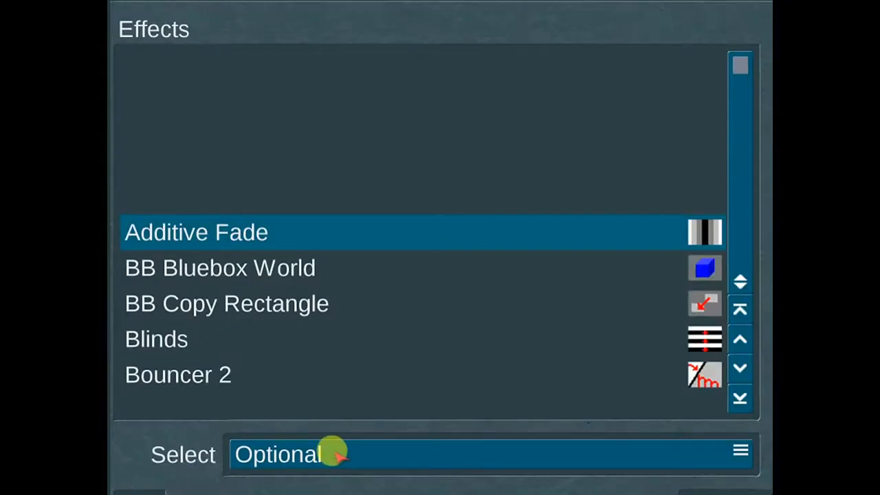
pyautogui.moveTo(738, 84); pyautogui.dragTo(740, 147)
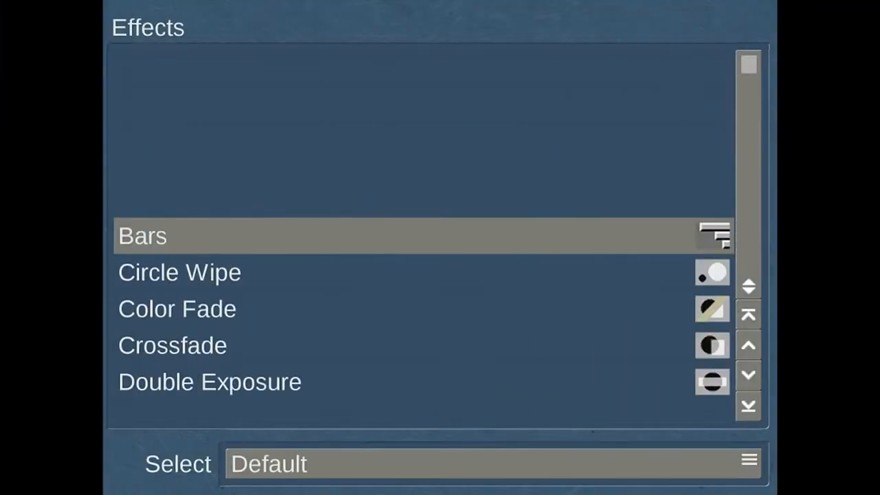
pyautogui.click(741, 59)
pyautogui.moveTo(741, 60); pyautogui.dragTo(741, 263)
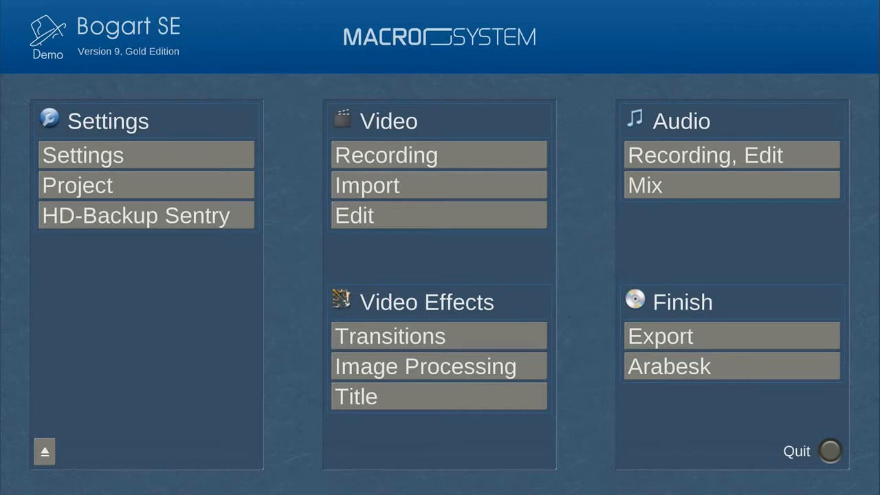
# Go to Settings > System > Install product to list the installed products.
pyautogui.click(191, 152)
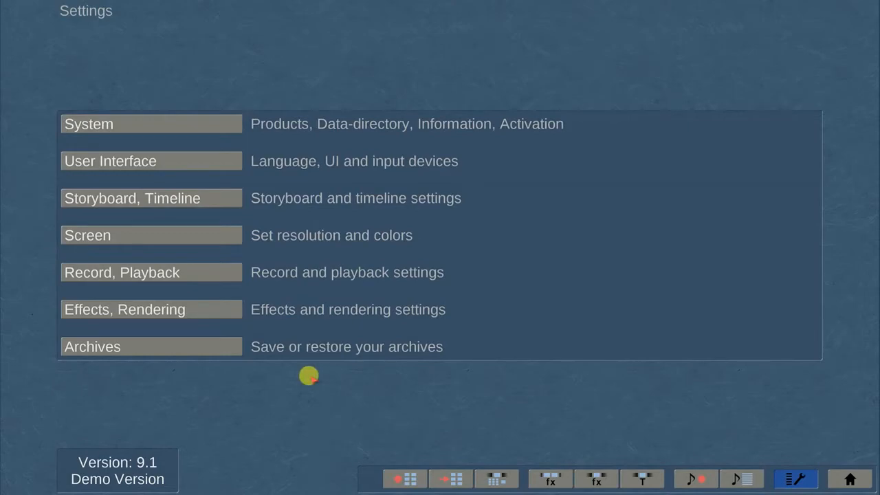
pyautogui.click(199, 122)
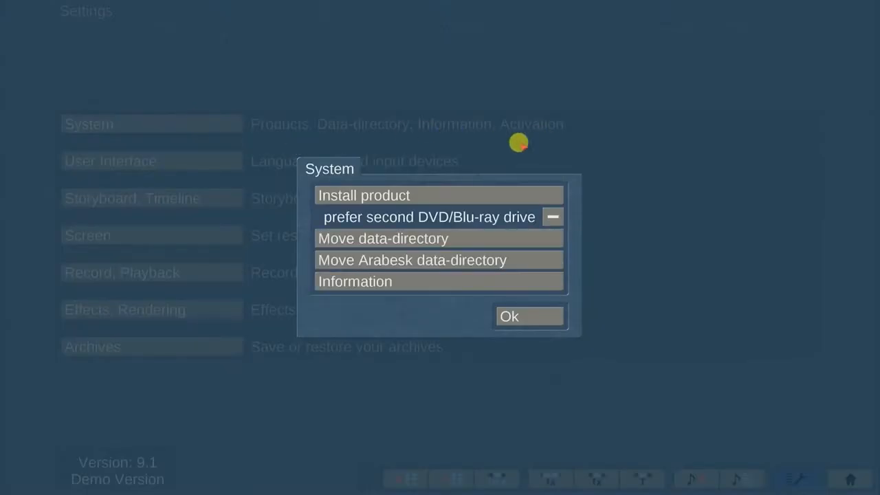
pyautogui.click(494, 195)
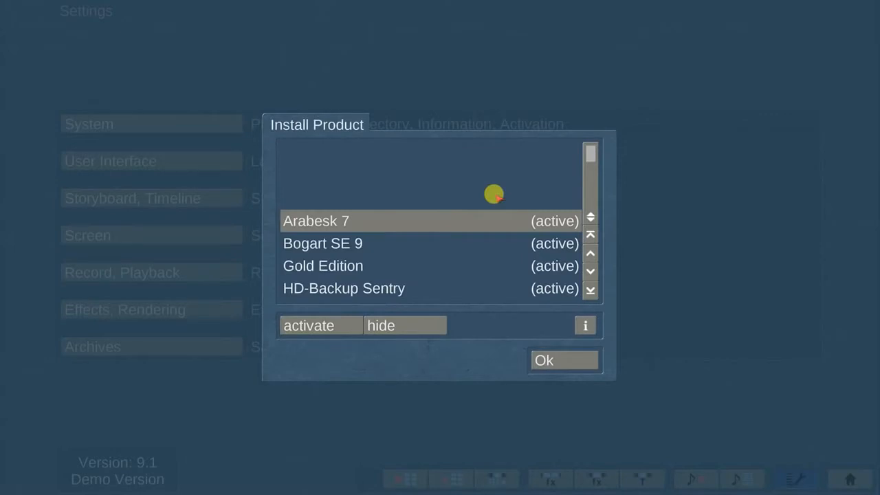
# Step through the installed products: Arabesk 7, Bogart SE 9, Gold Edition and HD-Backup Sentry.
pyautogui.click(591, 270)
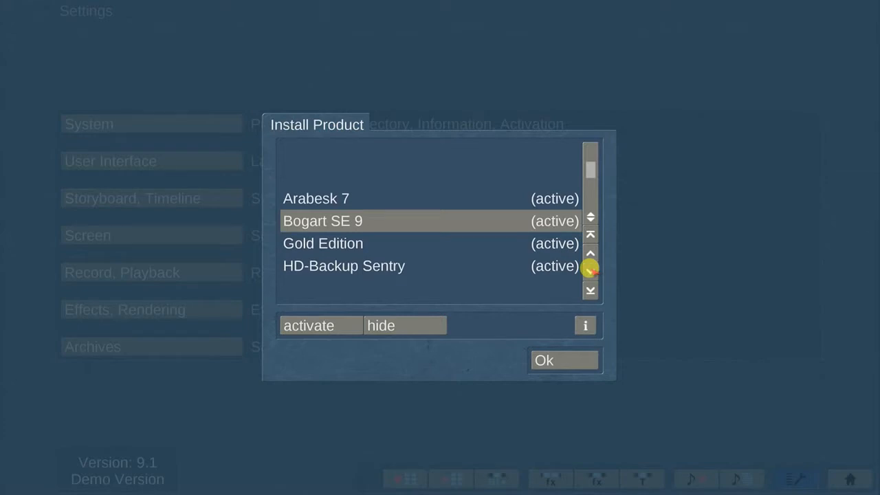
pyautogui.click(425, 196)
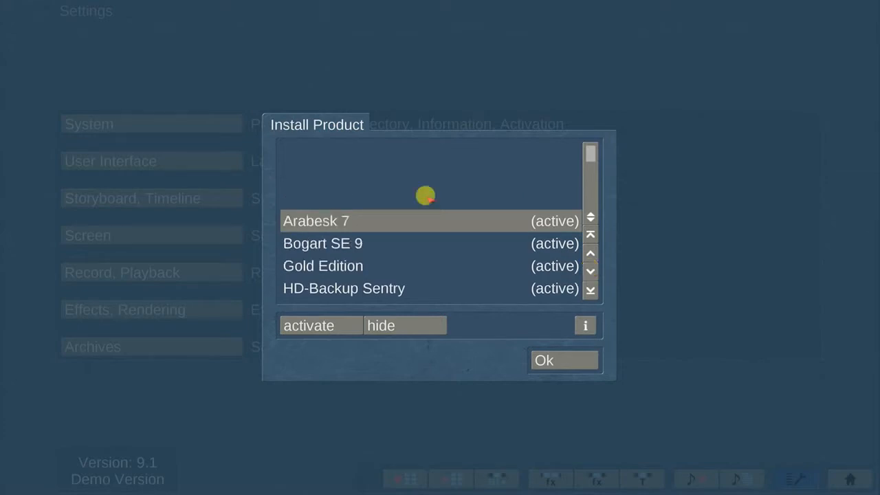
pyautogui.click(371, 242)
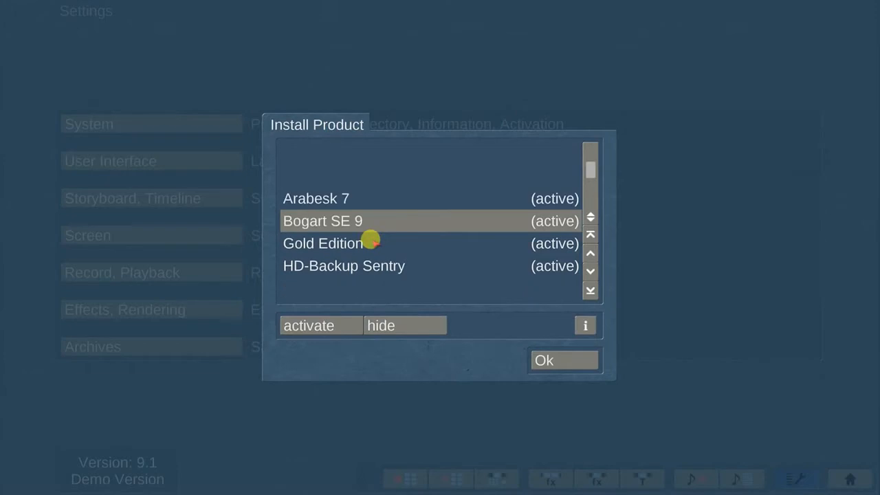
pyautogui.click(371, 242)
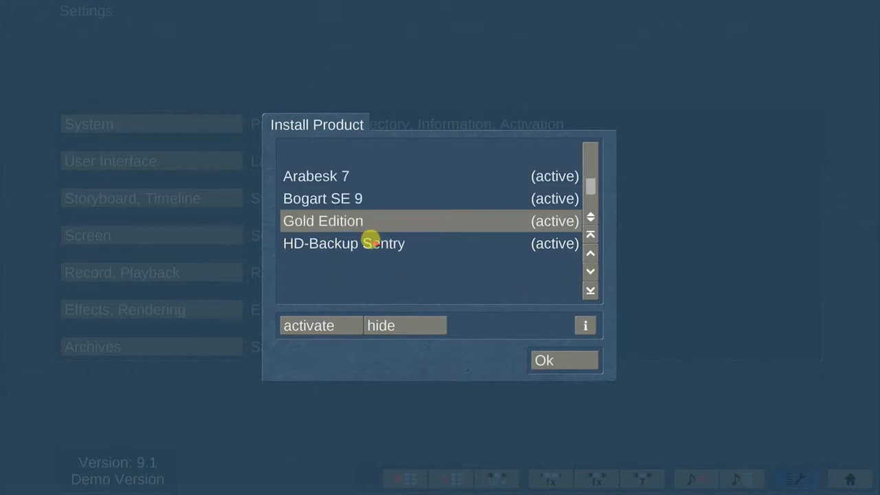
pyautogui.click(371, 242)
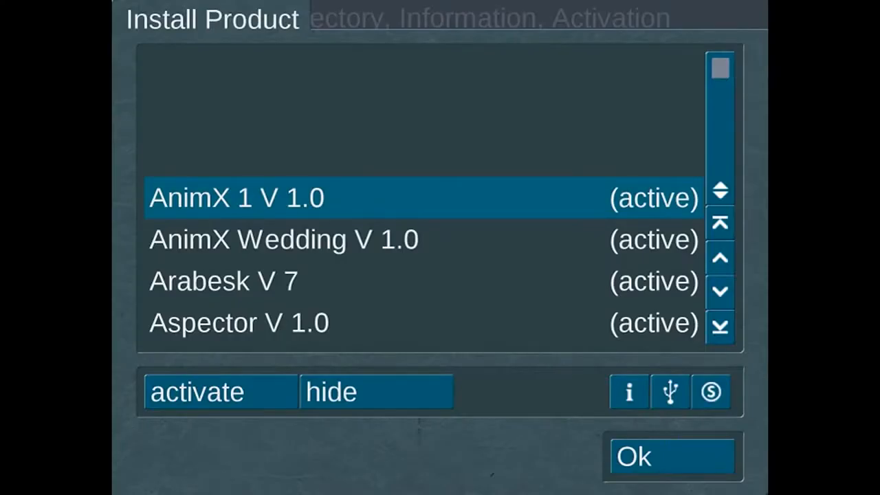
pyautogui.moveTo(719, 63); pyautogui.dragTo(720, 169)
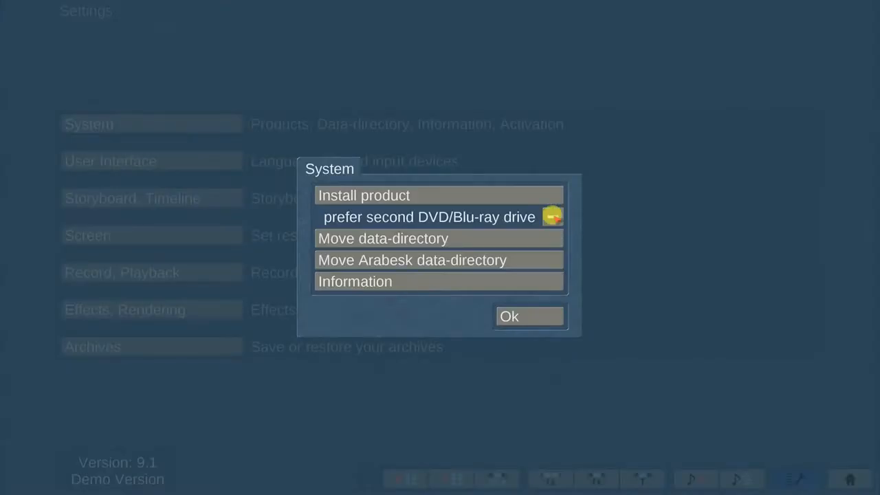
# Untick 'prefer second DVD/Blu-ray drive' and review the System Information summary.
pyautogui.click(553, 216)
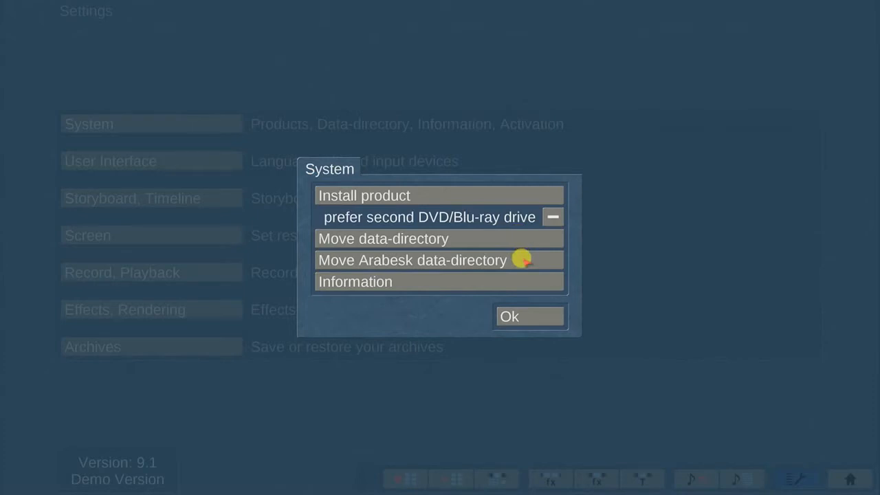
pyautogui.click(479, 279)
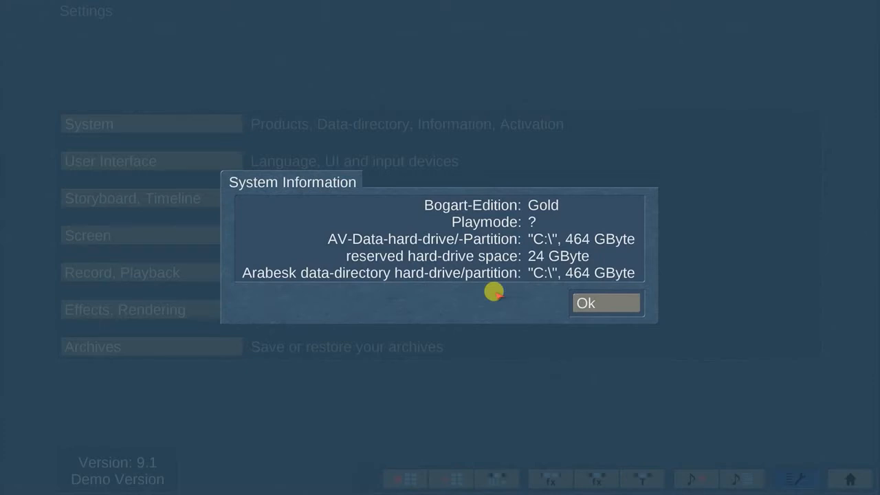
pyautogui.press('Return')
# In User Interface settings, keep English and Trackball, with bubble help and PowerKey-mapping display on.
pyautogui.click(206, 161)
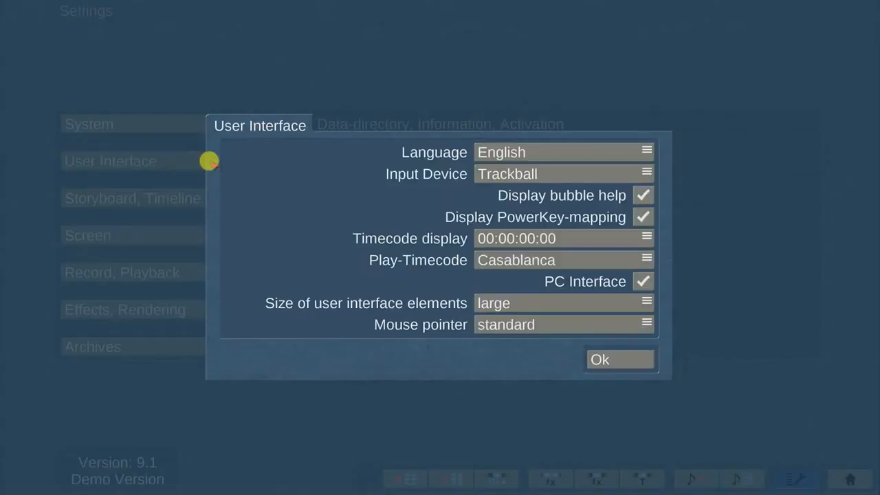
pyautogui.click(590, 143)
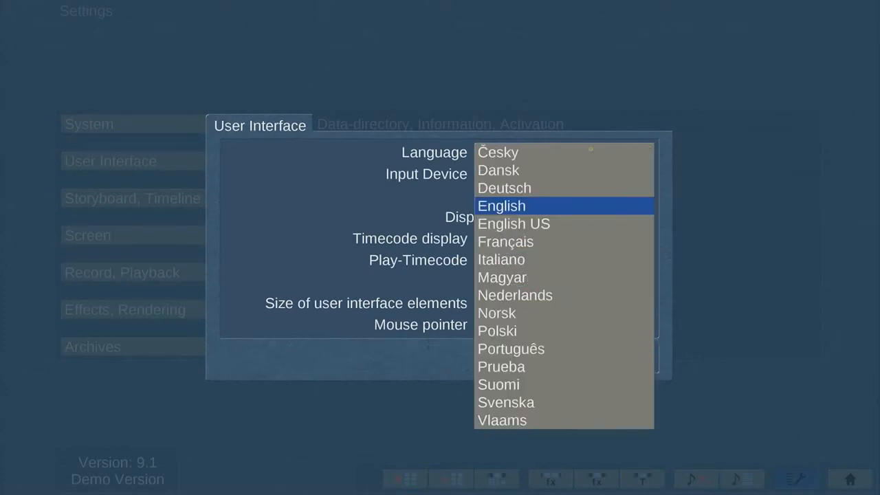
pyautogui.click(564, 205)
pyautogui.click(590, 172)
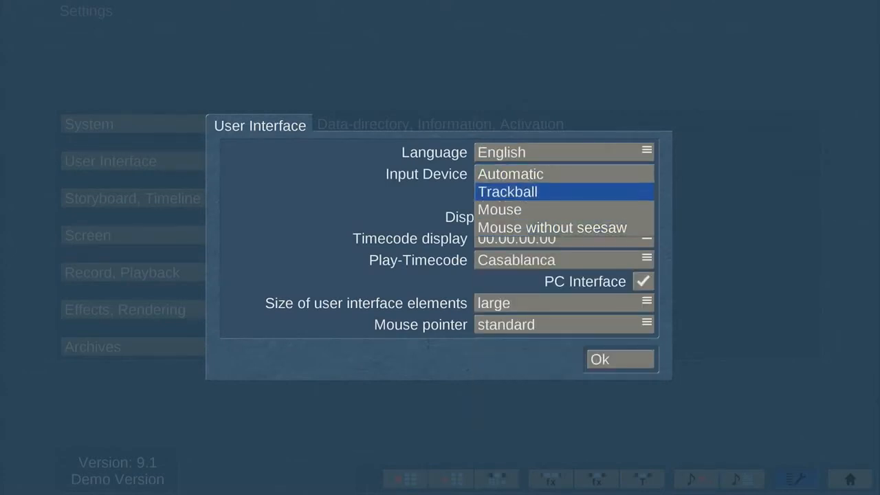
pyautogui.click(566, 172)
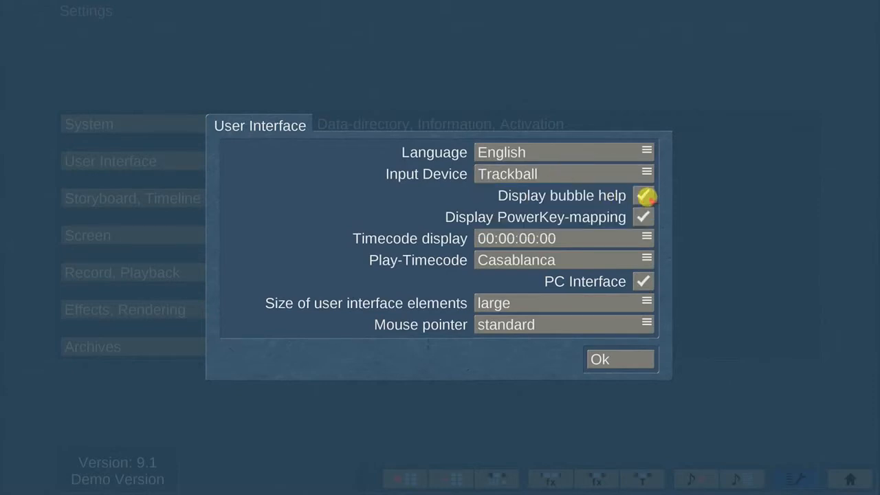
pyautogui.click(645, 197)
pyautogui.click(647, 197)
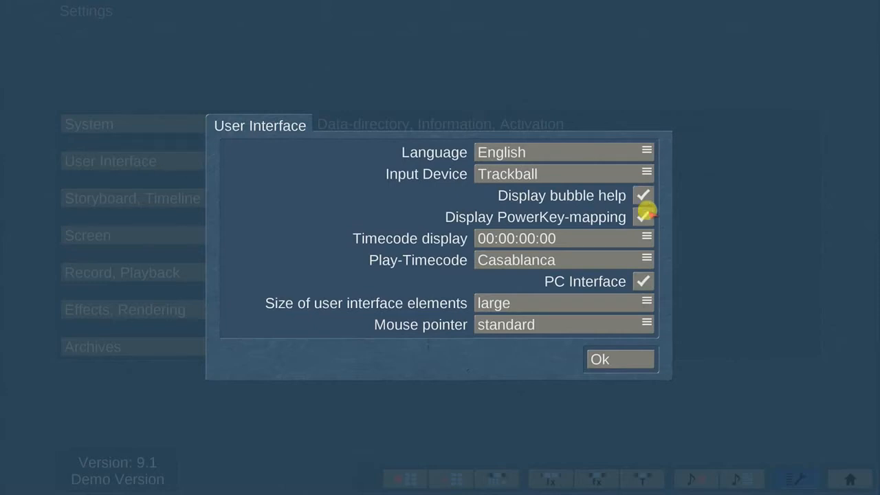
pyautogui.click(644, 216)
pyautogui.click(644, 217)
# Keep the 00:00:00:00 timecode format, Casablanca play-timecode, PC Interface on and large elements.
pyautogui.click(586, 236)
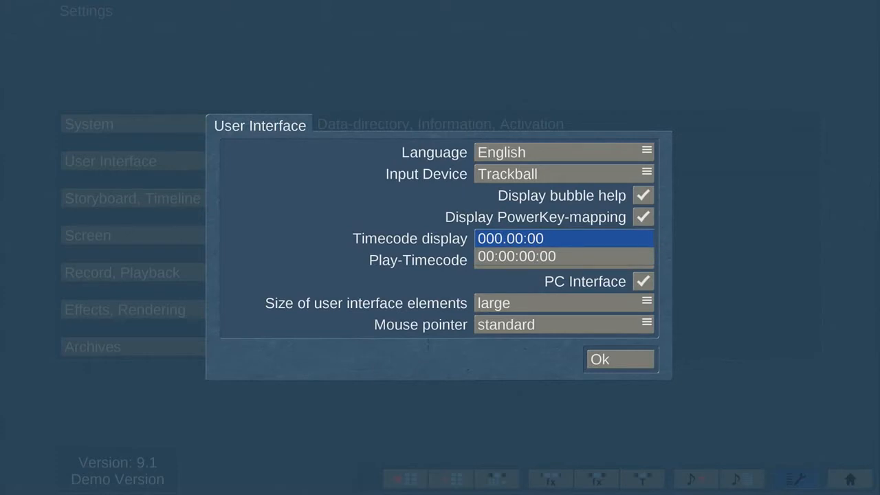
pyautogui.click(581, 253)
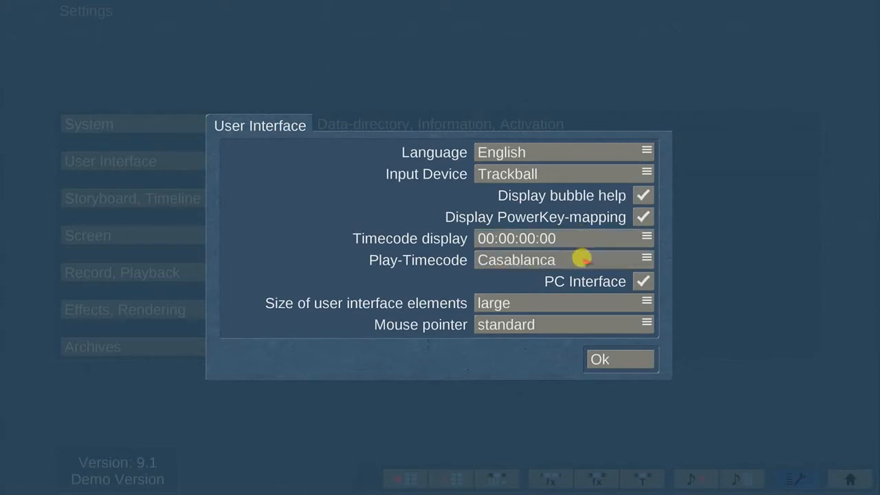
pyautogui.click(582, 258)
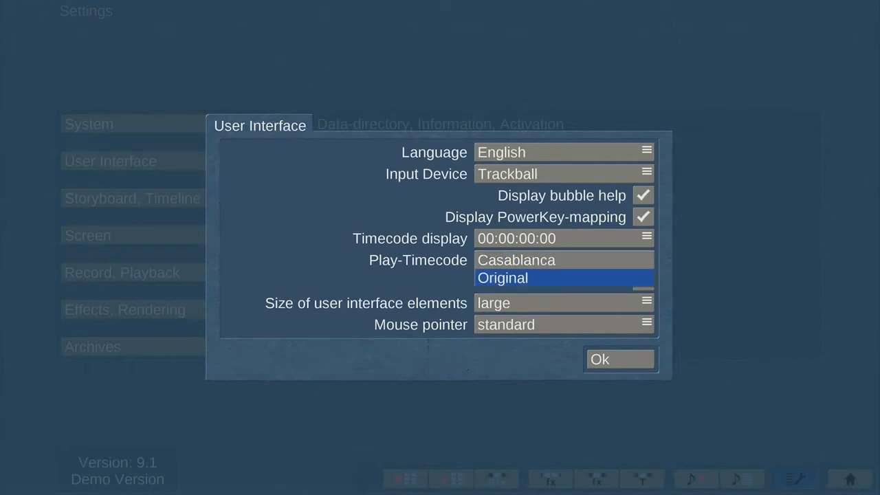
pyautogui.click(582, 259)
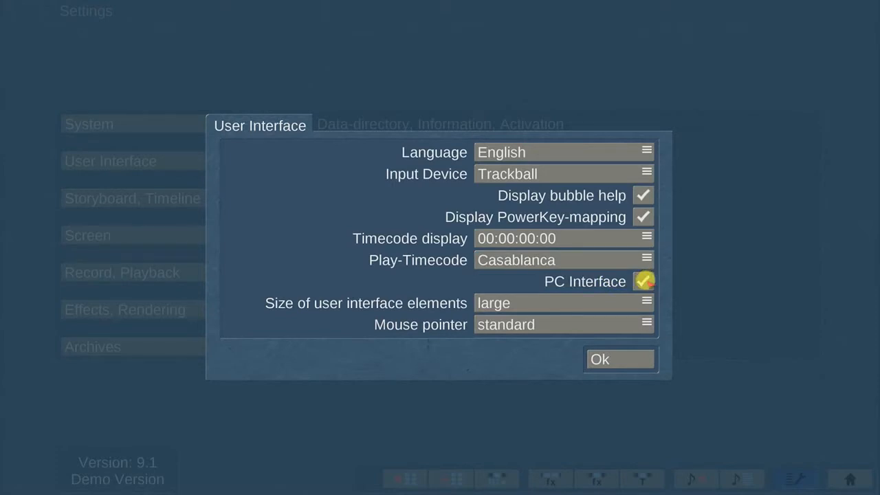
pyautogui.click(644, 281)
pyautogui.click(644, 280)
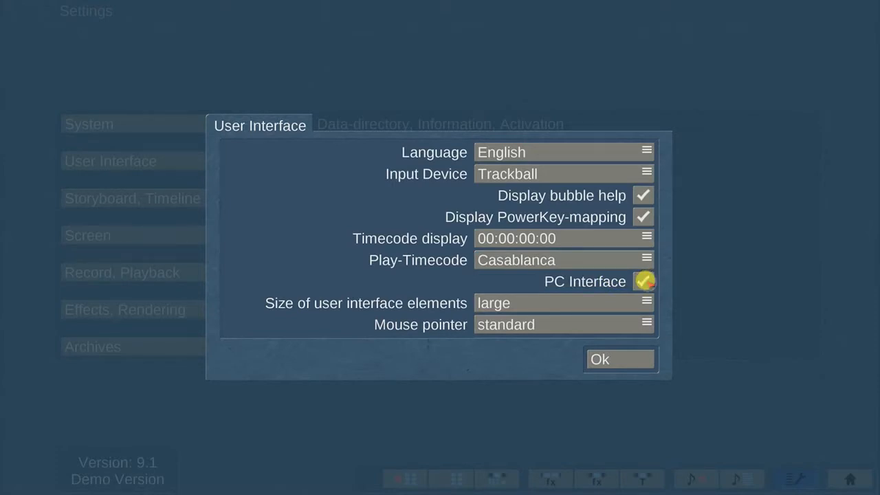
pyautogui.click(590, 302)
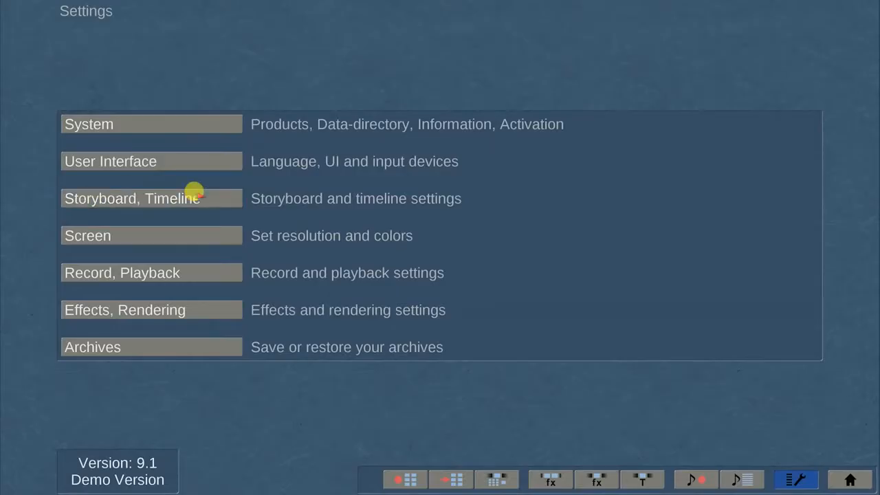
pyautogui.click(195, 193)
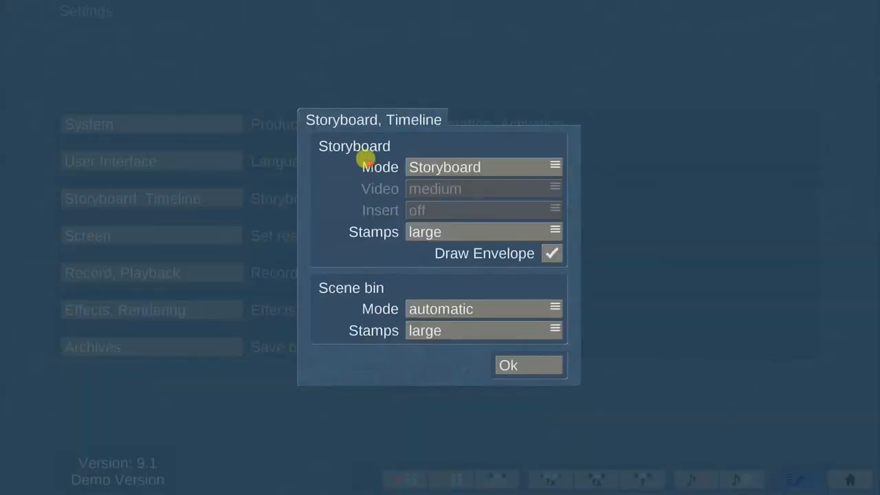
# Keep Storyboard mode with large stamps and Draw Envelope switched on.
pyautogui.click(517, 164)
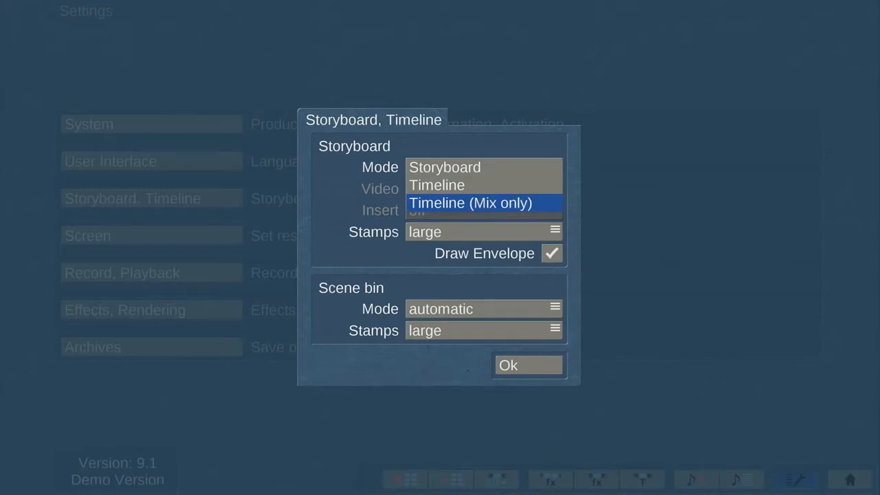
pyautogui.click(484, 232)
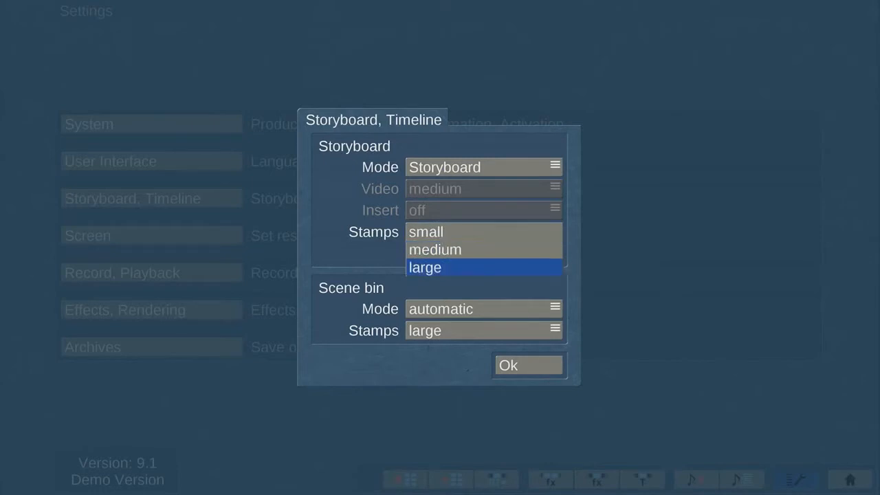
pyautogui.click(487, 231)
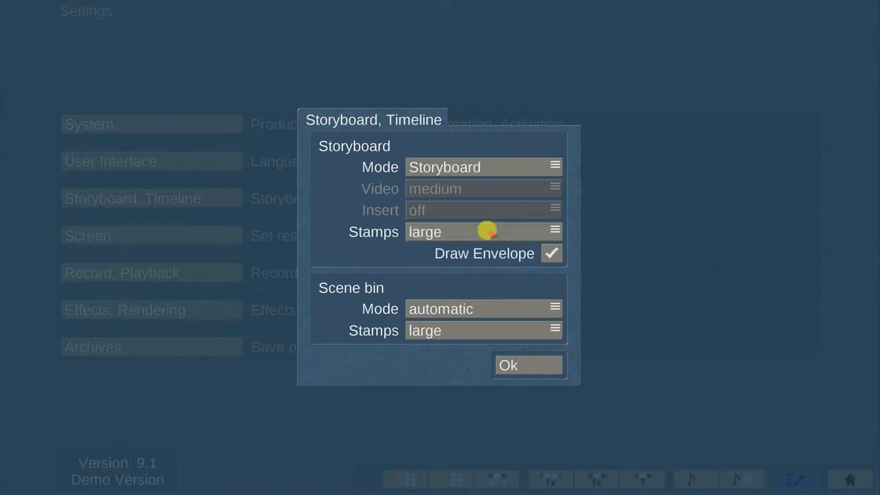
pyautogui.click(554, 254)
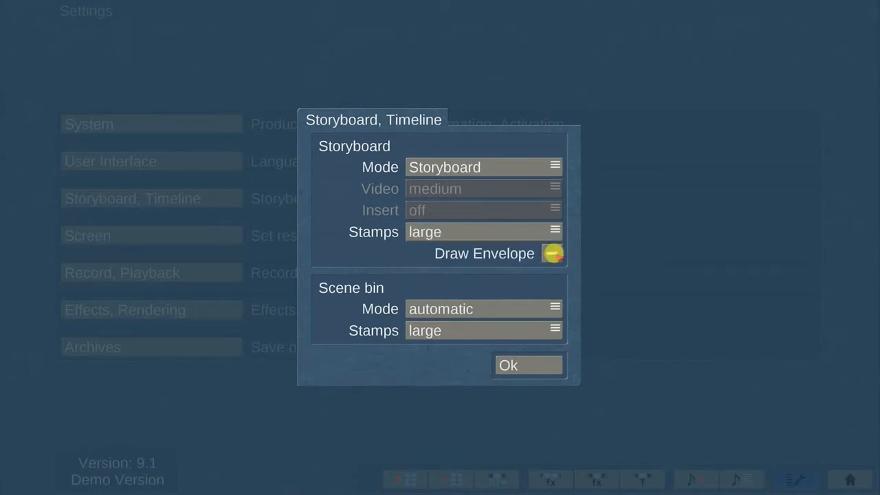
pyautogui.click(554, 254)
# Keep scene bin mode automatic with large stamps, confirm, and bring up the Screen resolution choices.
pyautogui.click(554, 308)
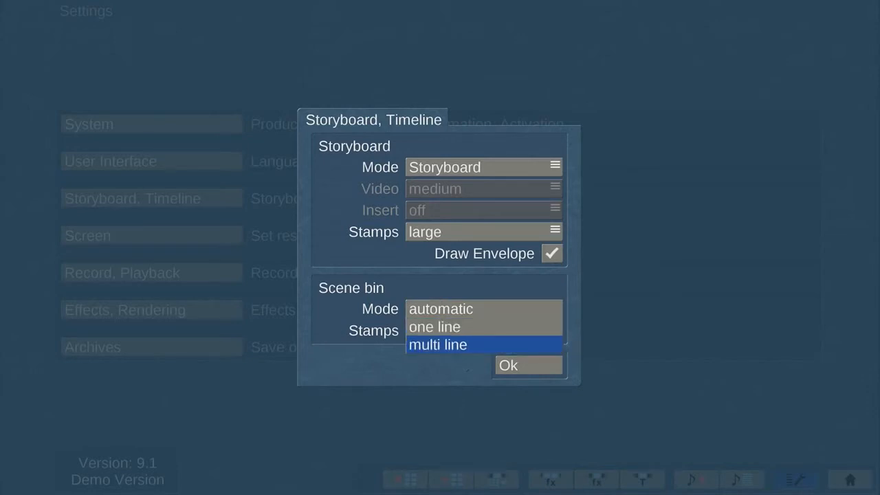
pyautogui.click(554, 309)
pyautogui.click(554, 330)
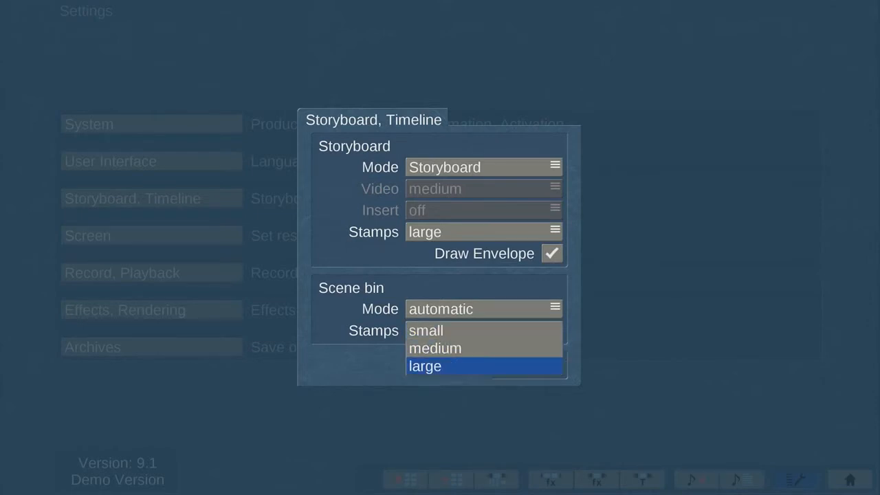
pyautogui.click(497, 331)
pyautogui.click(516, 365)
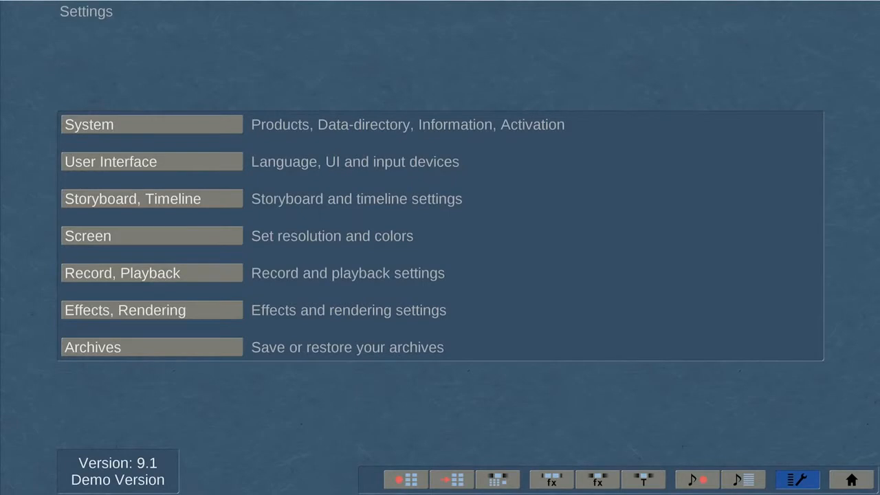
pyautogui.click(156, 232)
pyautogui.click(523, 197)
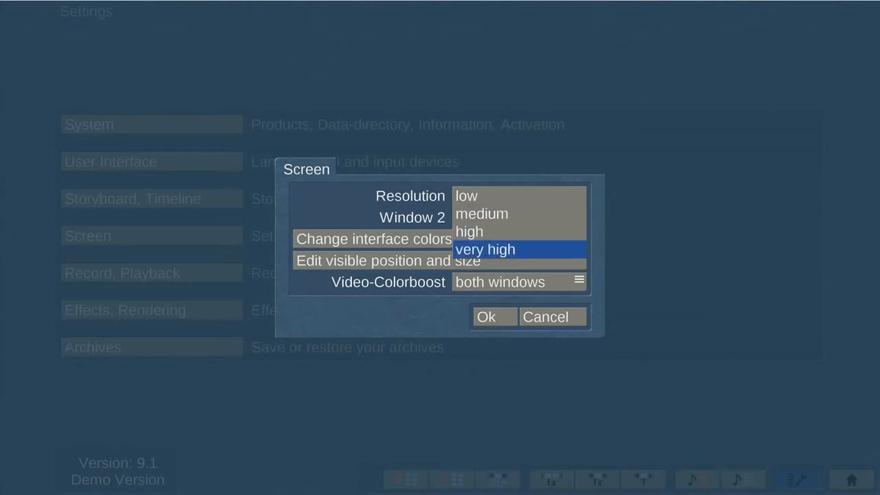
# Set the screen resolution to very high and leave the Window 2 display unset.
pyautogui.click(535, 191)
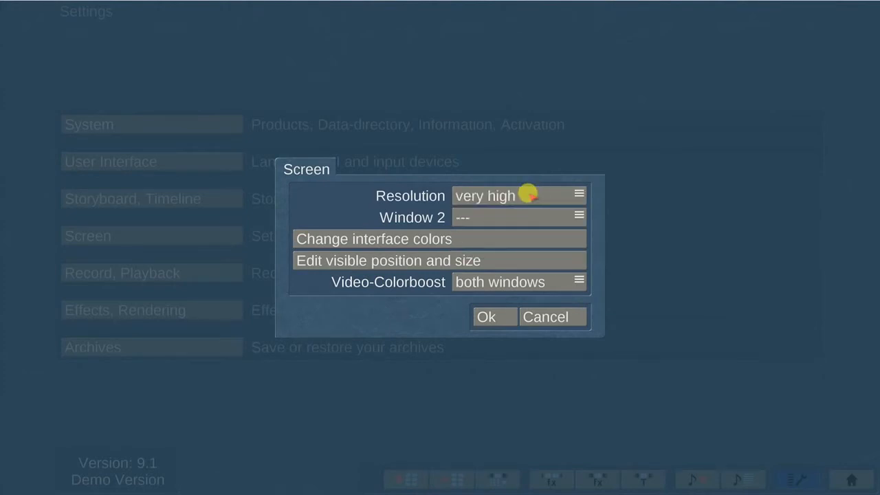
pyautogui.click(523, 215)
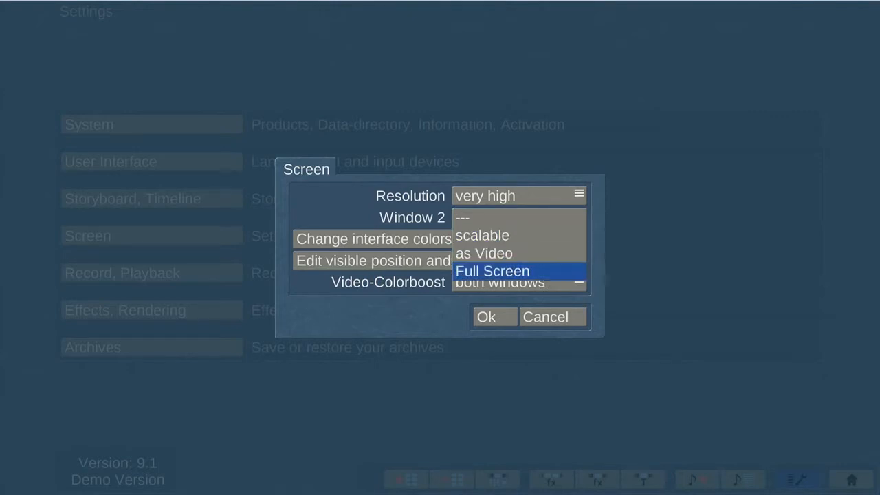
pyautogui.click(496, 236)
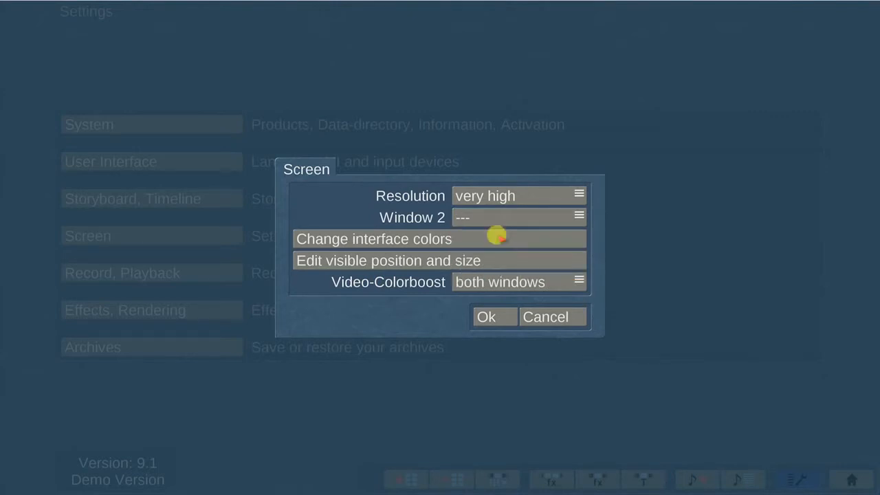
# Keep the blue interface colour and 3840×2160 visible size, then review the Video-Colorboost choices.
pyautogui.click(496, 236)
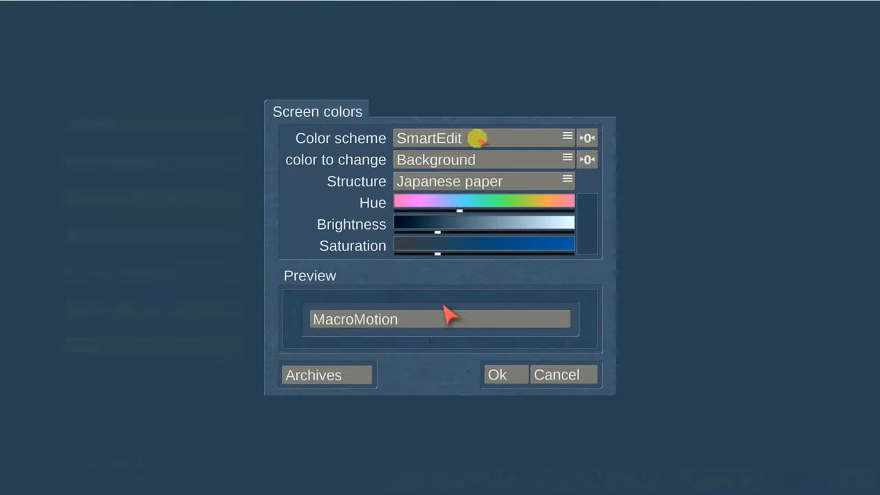
pyautogui.moveTo(456, 205)
pyautogui.mouseDown()
pyautogui.moveTo(544, 207)
pyautogui.moveTo(459, 206)
pyautogui.mouseUp()
pyautogui.moveTo(436, 251)
pyautogui.mouseDown()
pyautogui.moveTo(573, 251)
pyautogui.moveTo(436, 251)
pyautogui.mouseUp()
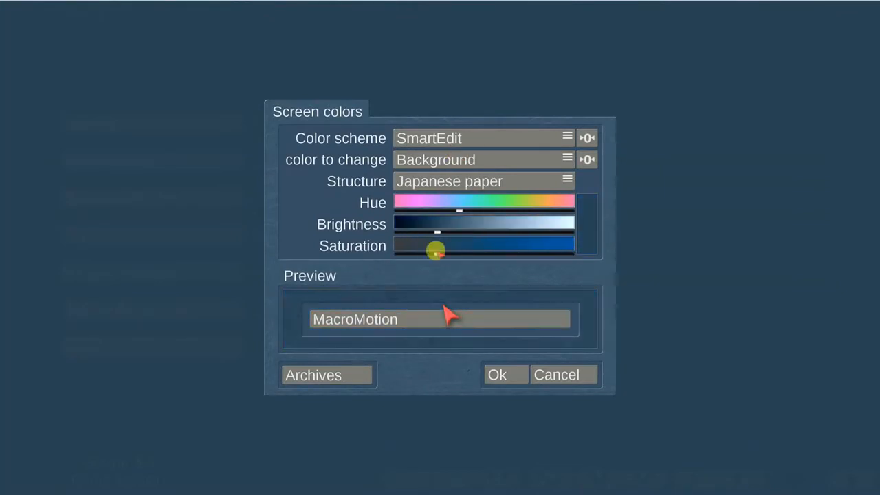
pyautogui.click(497, 370)
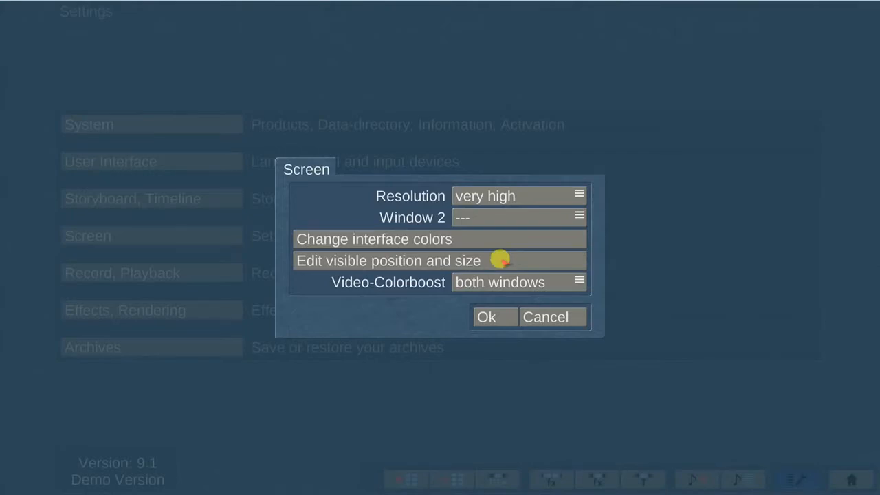
pyautogui.click(500, 260)
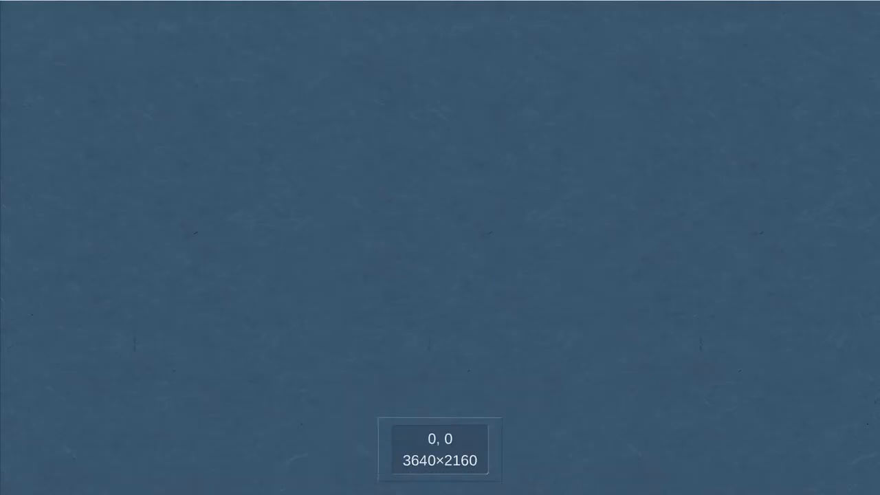
pyautogui.click(555, 276)
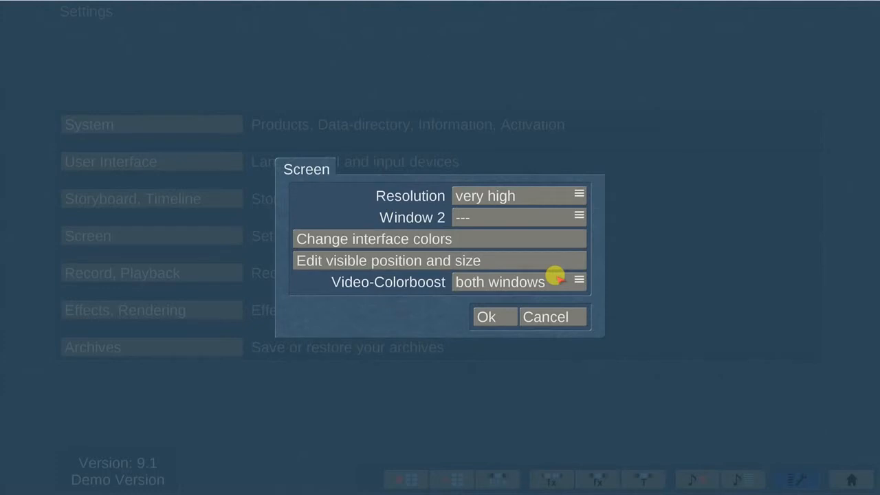
pyautogui.click(556, 277)
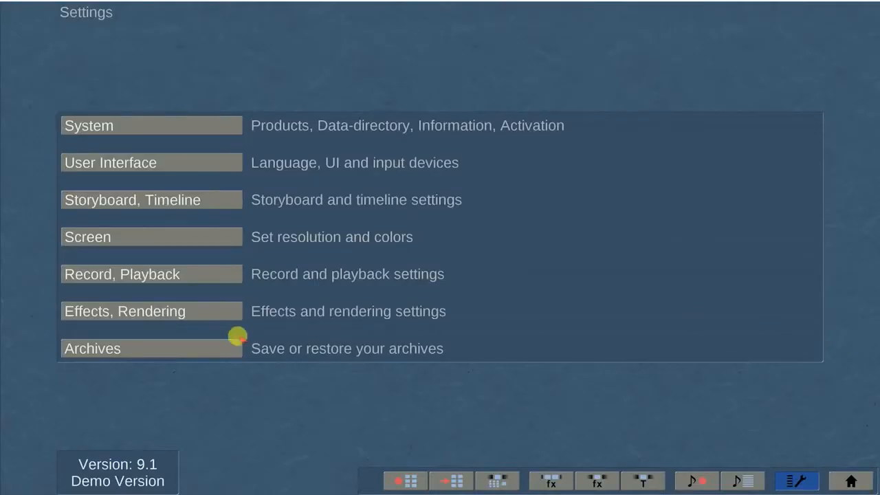
# In Record, Playback settings, keep cut recognition set to Automatic.
pyautogui.click(187, 274)
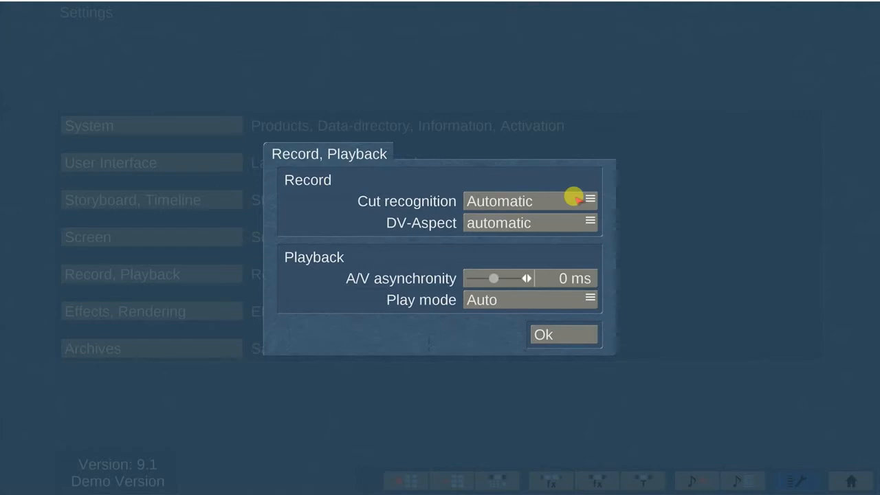
pyautogui.click(575, 199)
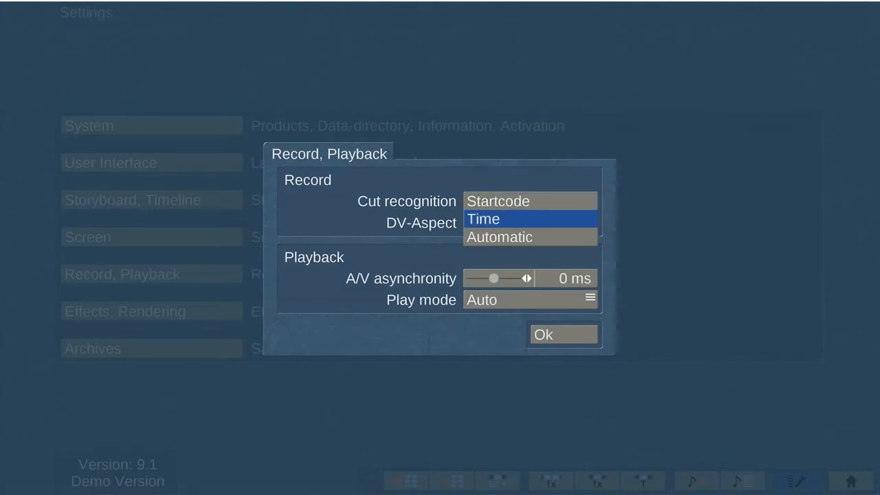
pyautogui.click(570, 236)
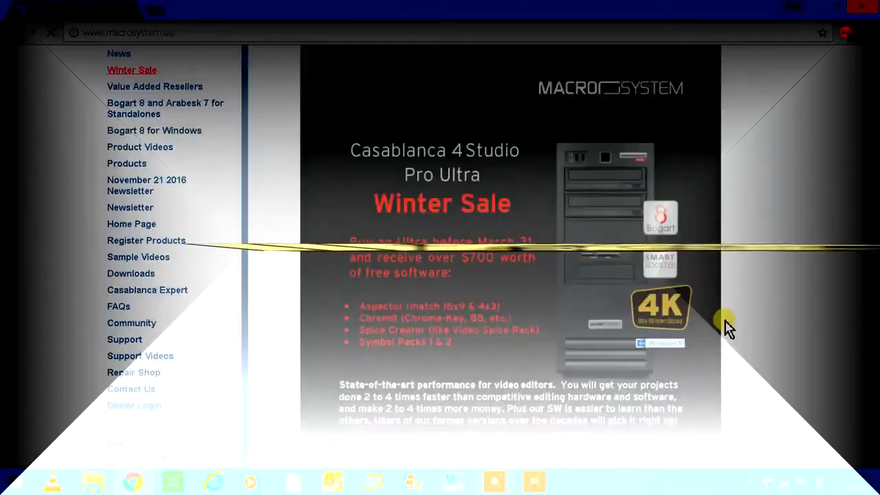
# Scroll through the macrosystem.us Casablanca 4 offers and Arabesk 7 promo, then back up.
pyautogui.scroll(-3, 726, 329)
pyautogui.scroll(-15, 726, 330)
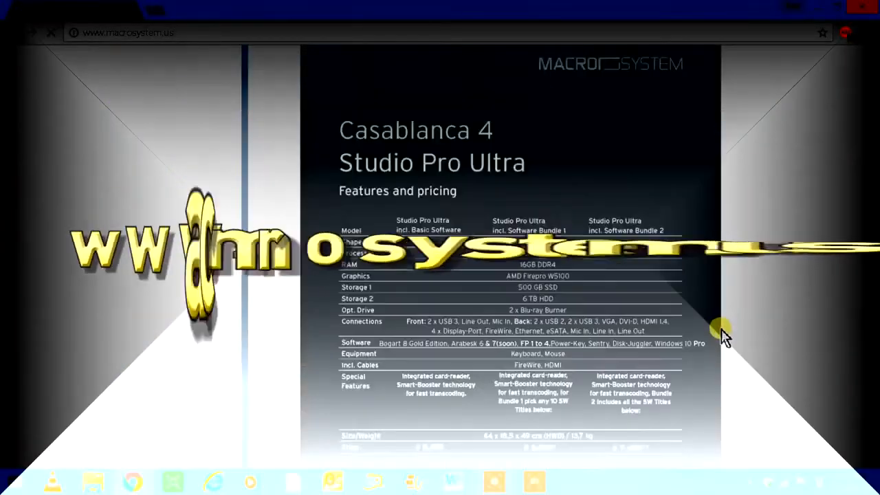
pyautogui.scroll(-15, 729, 347)
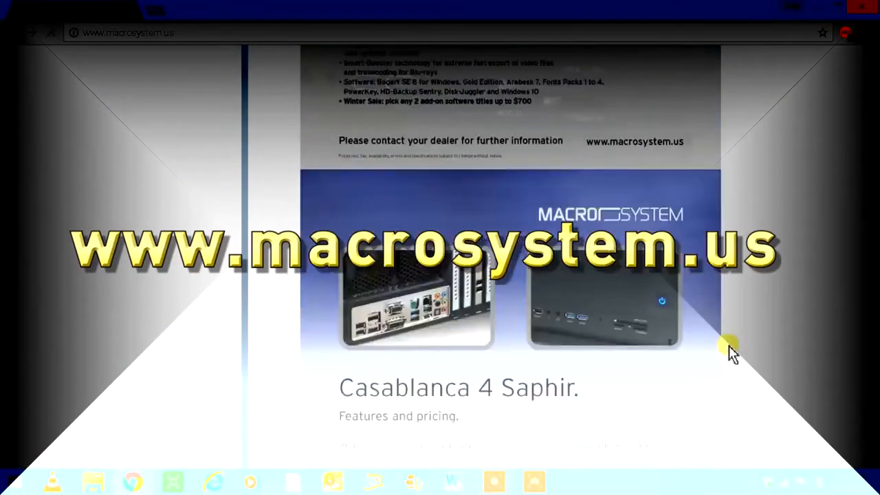
pyautogui.scroll(-15, 740, 351)
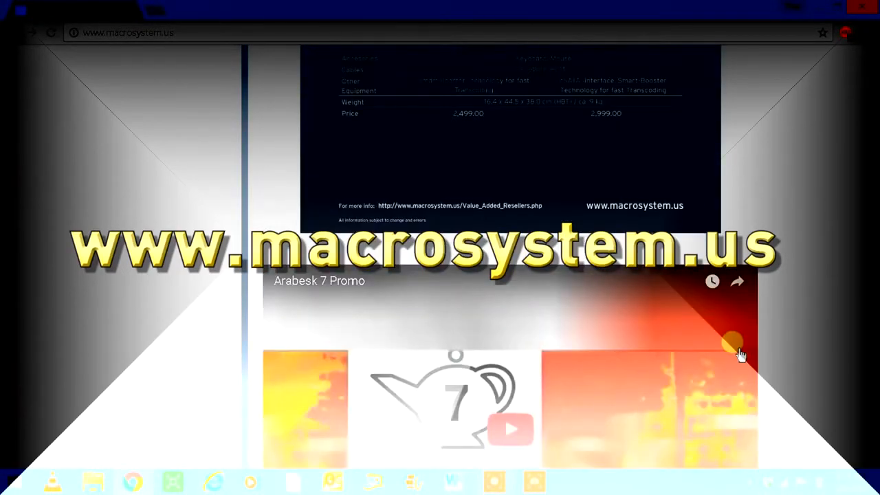
pyautogui.scroll(-15, 743, 354)
pyautogui.scroll(15, 743, 352)
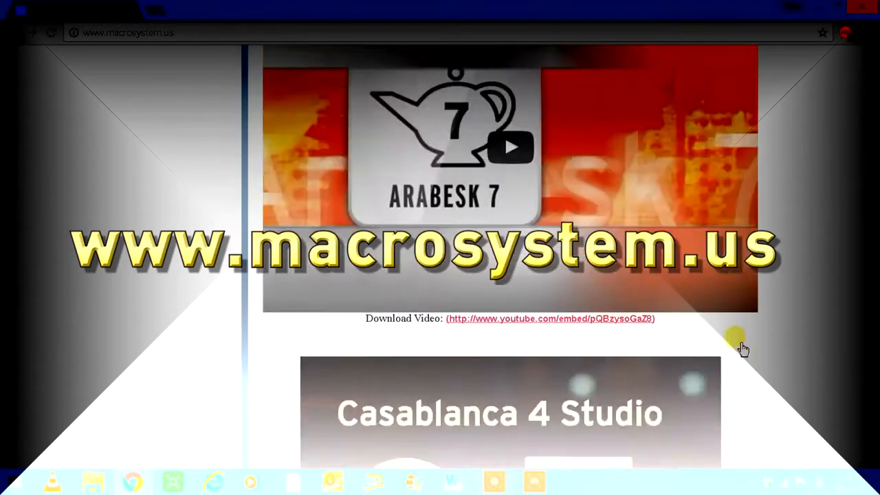
pyautogui.scroll(10, 736, 353)
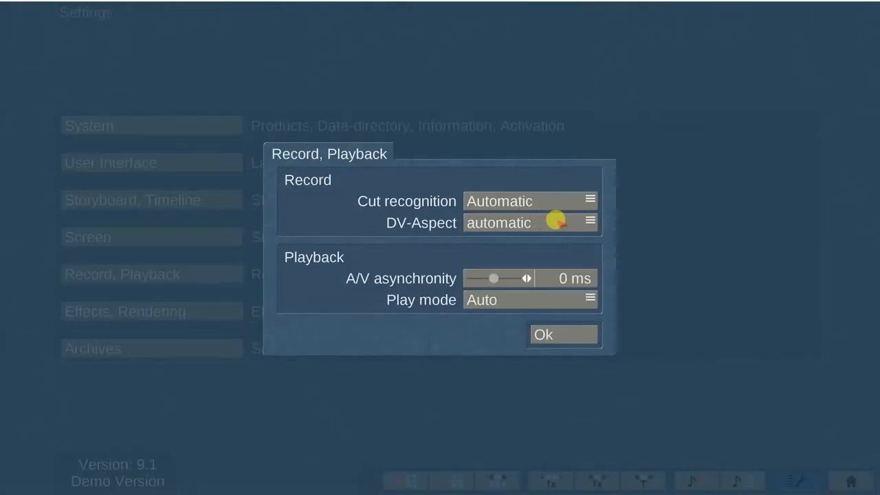
# Keep DV-Aspect automatic, try A/V asynchrony at -200 then reset to 0 ms, and set Play mode to Auto.
pyautogui.click(550, 221)
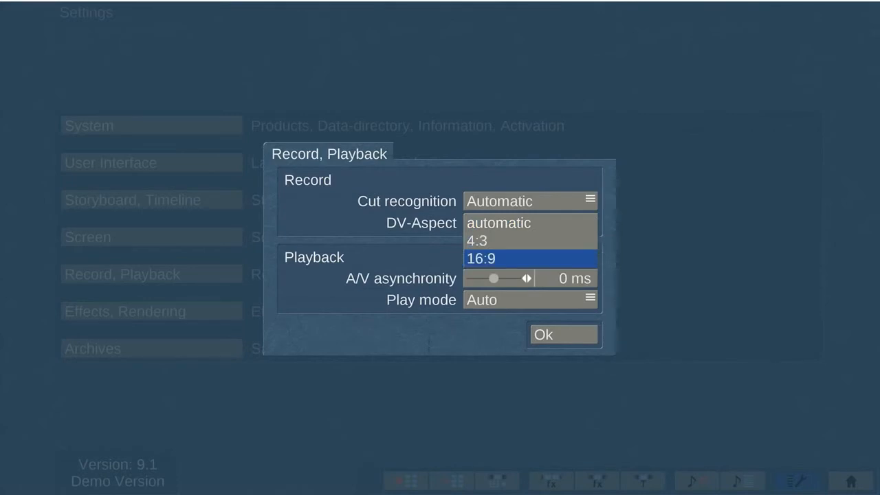
pyautogui.click(554, 221)
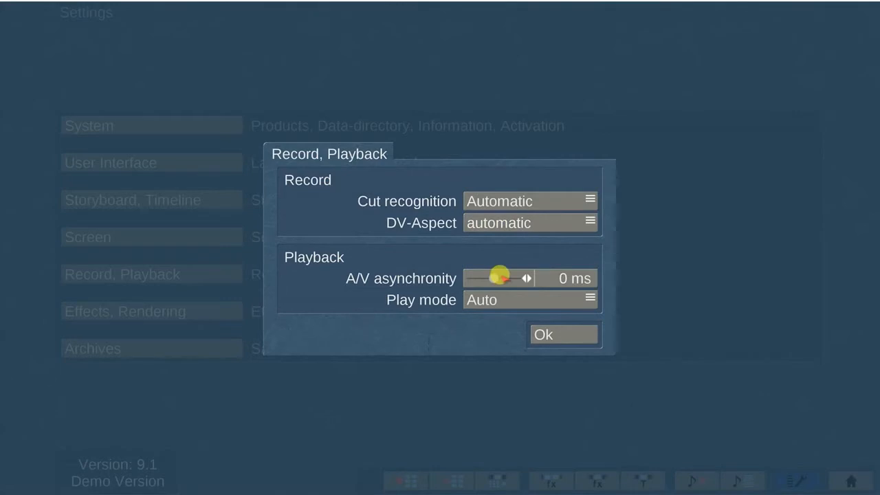
pyautogui.click(498, 277)
pyautogui.moveTo(494, 277)
pyautogui.mouseDown()
pyautogui.moveTo(471, 278)
pyautogui.moveTo(517, 278)
pyautogui.moveTo(494, 278)
pyautogui.mouseUp()
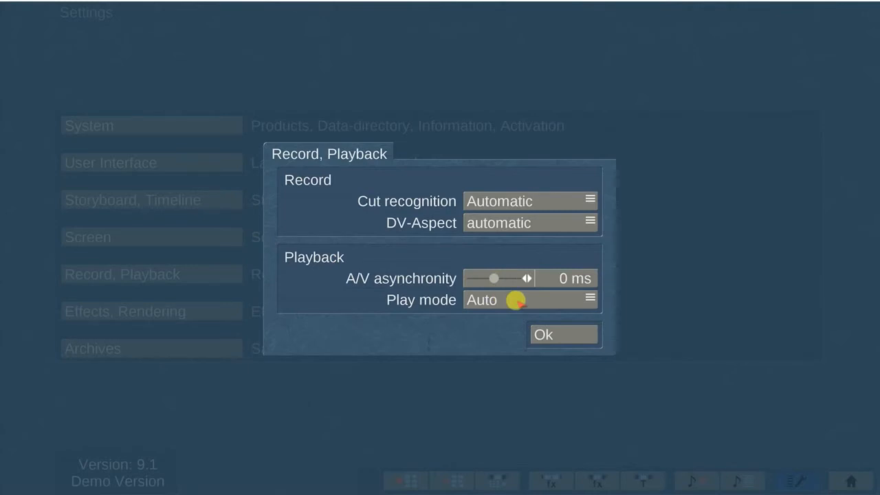
pyautogui.click(544, 298)
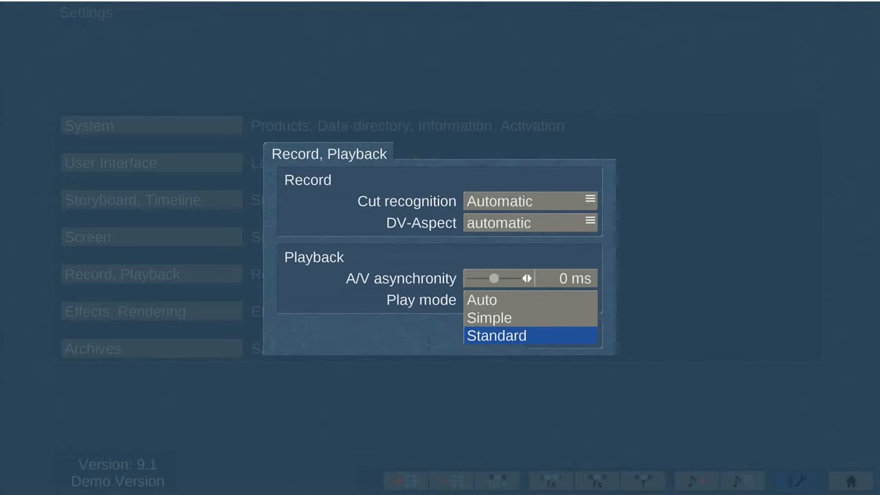
pyautogui.click(544, 298)
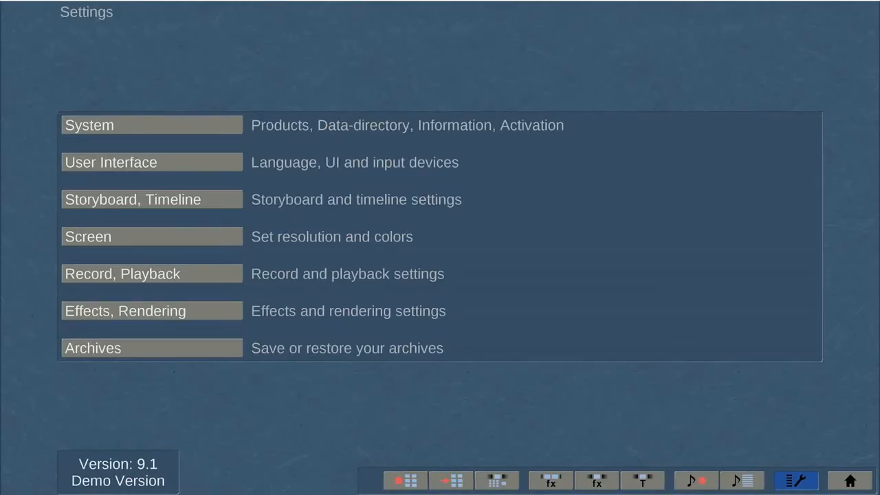
# Open the Effects, Rendering favorites editor and browse the favorite title effects.
pyautogui.click(211, 309)
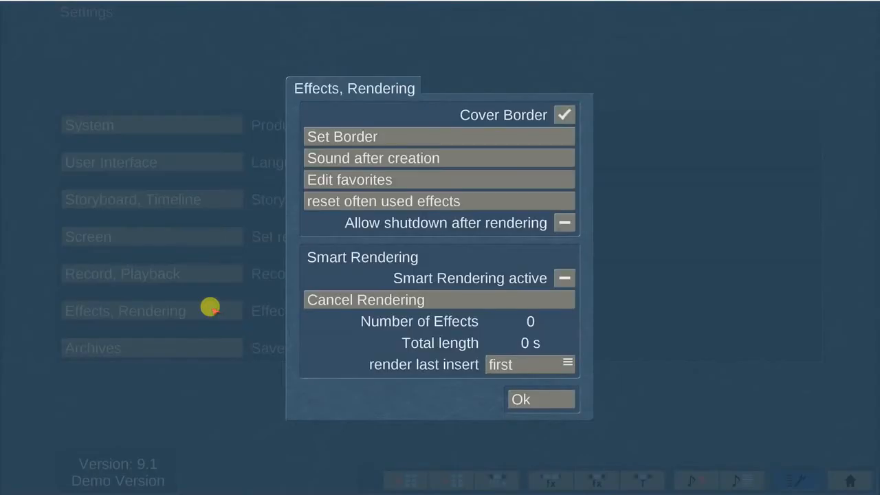
pyautogui.click(456, 178)
pyautogui.click(506, 184)
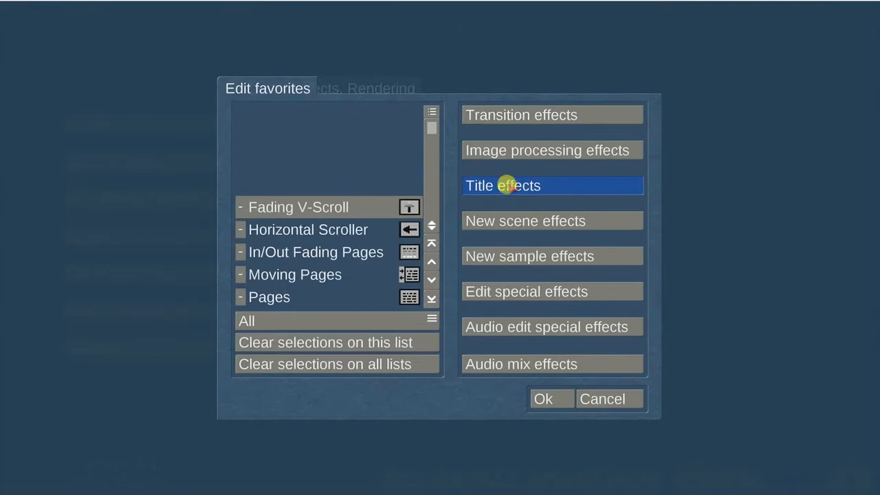
pyautogui.scroll(-1, 229, 226)
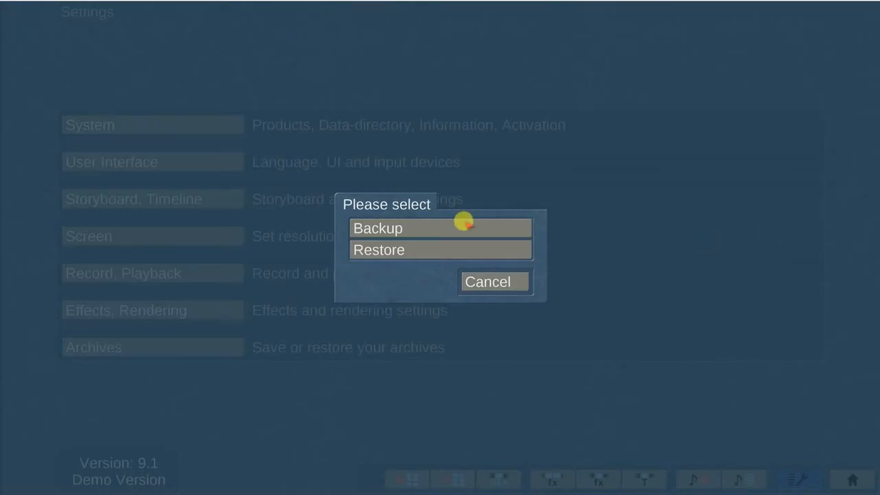
# Back up the archives to the Desktop folder.
pyautogui.click(465, 223)
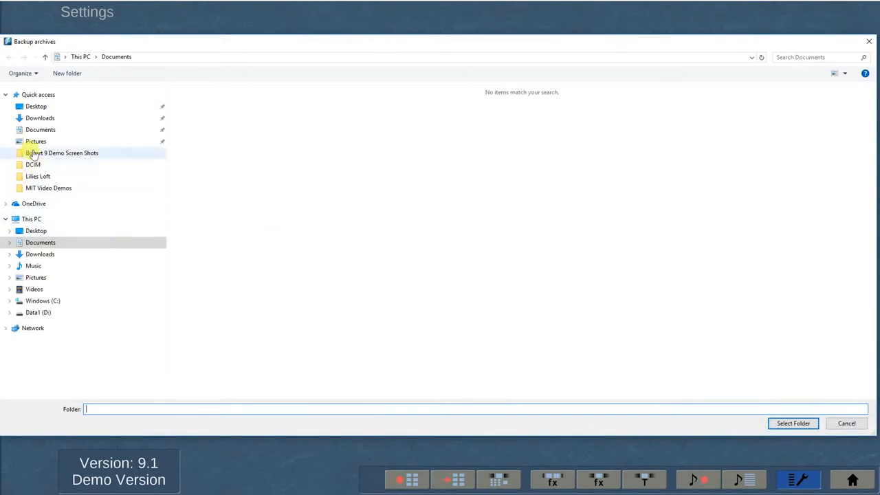
pyautogui.click(36, 108)
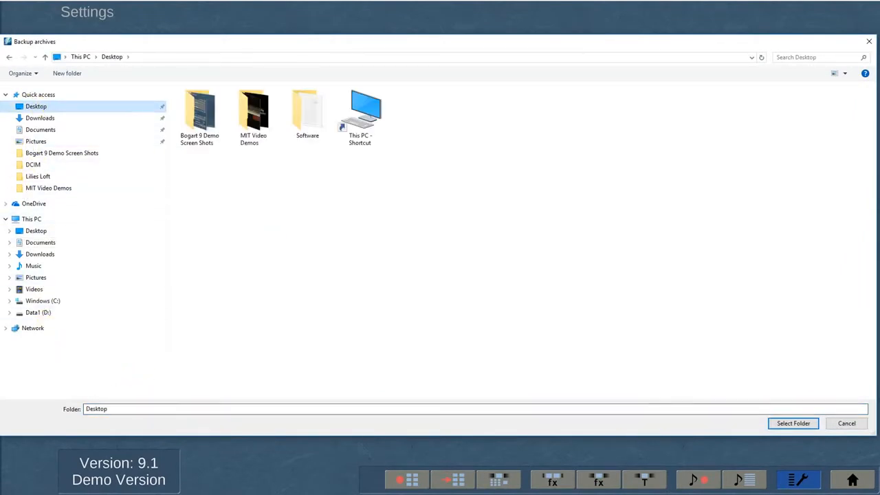
pyautogui.click(784, 422)
# Restore archives from the Bogart 9 Demo Screen Shots folder on the Desktop.
pyautogui.click(420, 250)
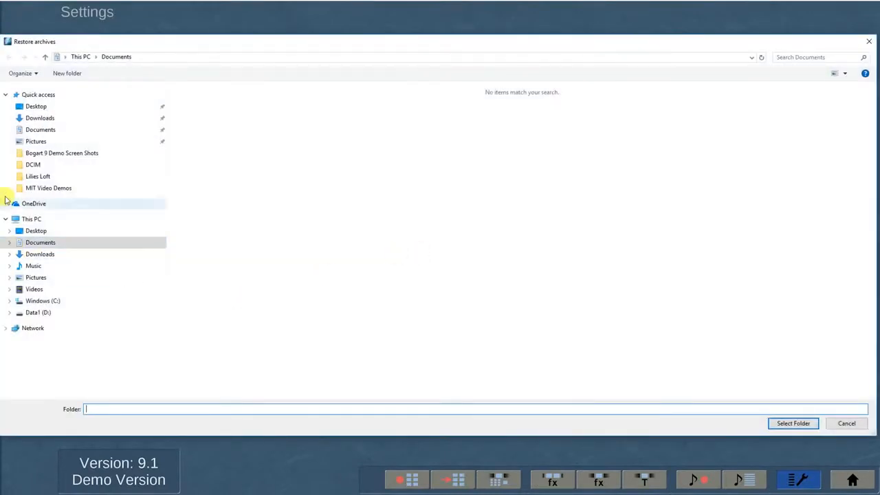
pyautogui.click(35, 108)
pyautogui.click(202, 122)
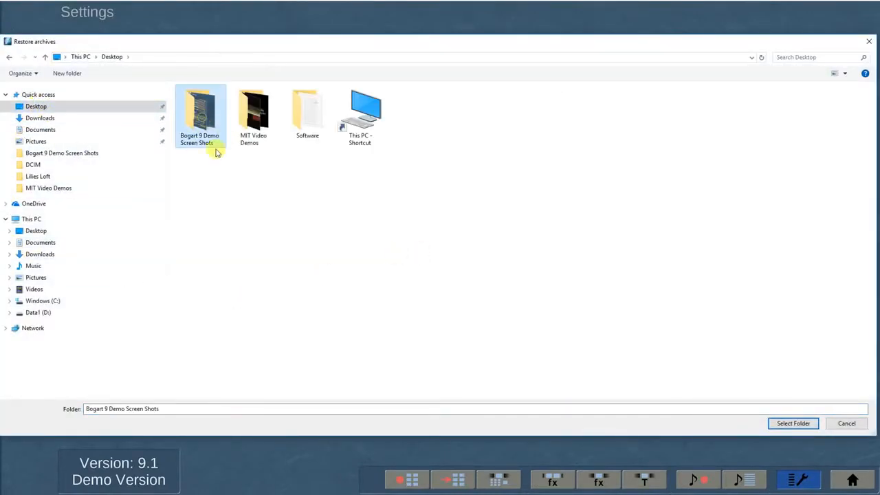
pyautogui.click(793, 423)
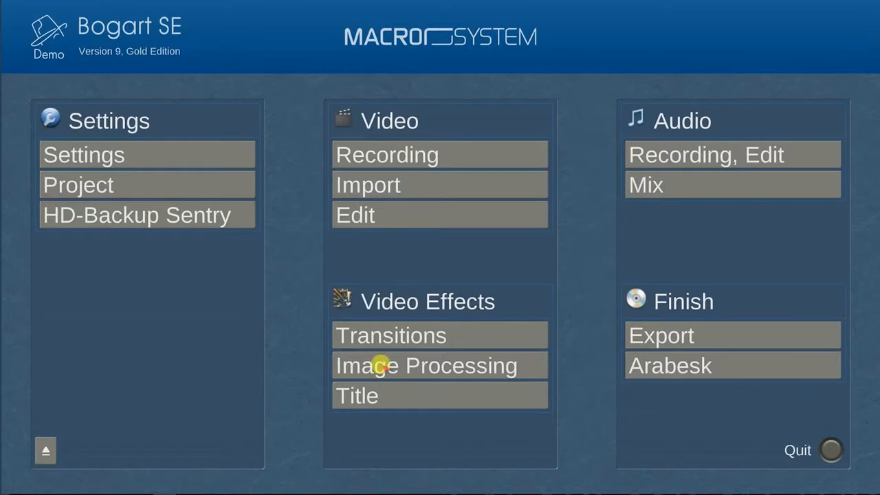
# Open Project settings and keep P 1 selected in the project list.
pyautogui.click(197, 185)
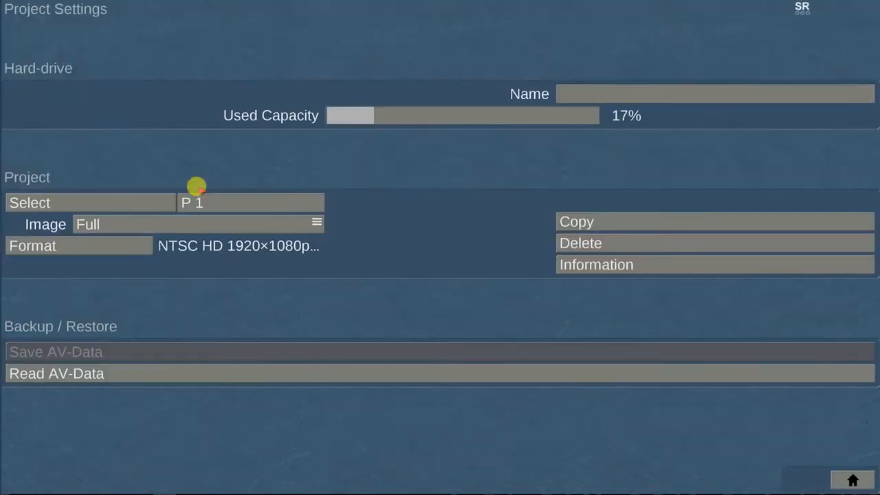
pyautogui.click(134, 197)
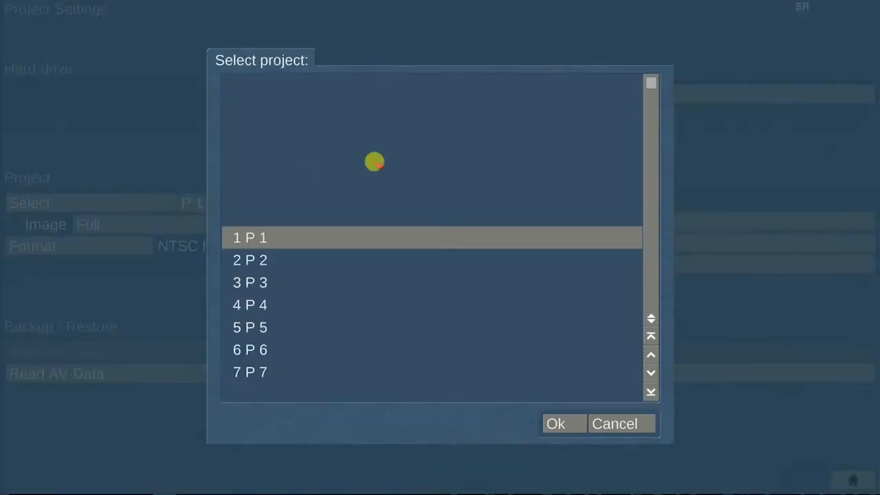
pyautogui.moveTo(652, 157); pyautogui.dragTo(652, 382)
pyautogui.moveTo(651, 307); pyautogui.dragTo(652, 83)
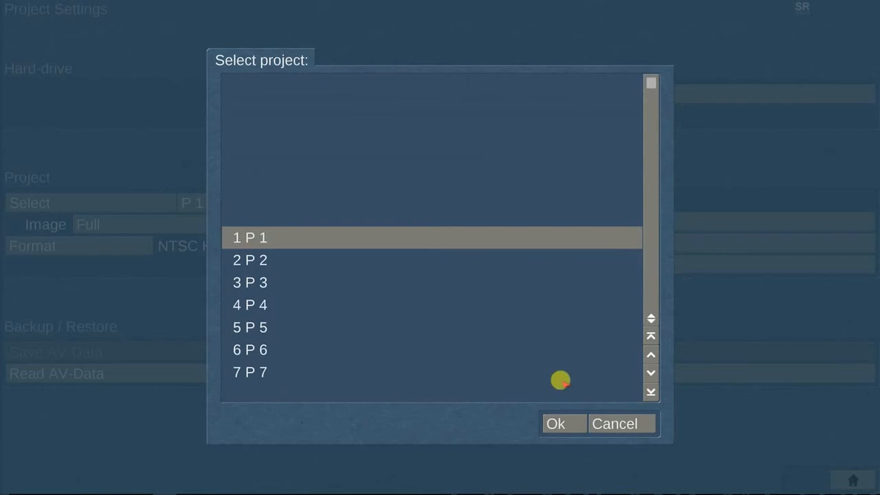
pyautogui.click(556, 422)
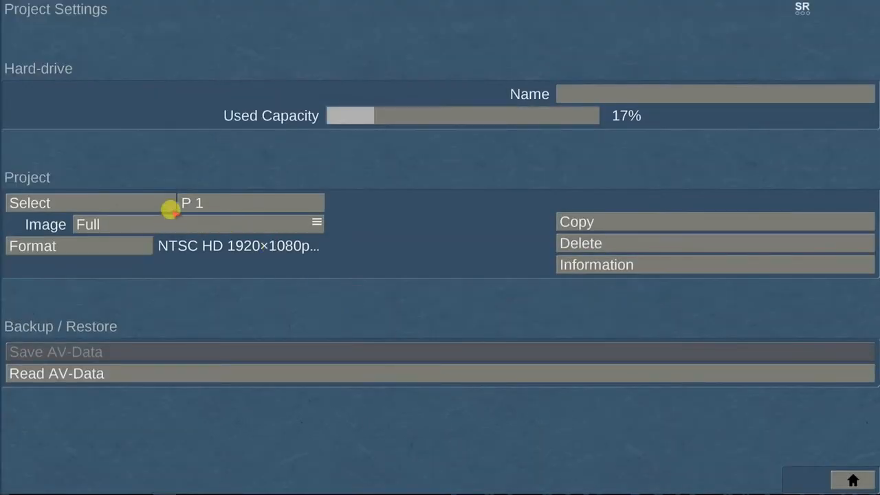
# Rename the project to 'Bogart 9 Test Project' using the on-screen keyboard.
pyautogui.click(209, 202)
pyautogui.click(590, 207)
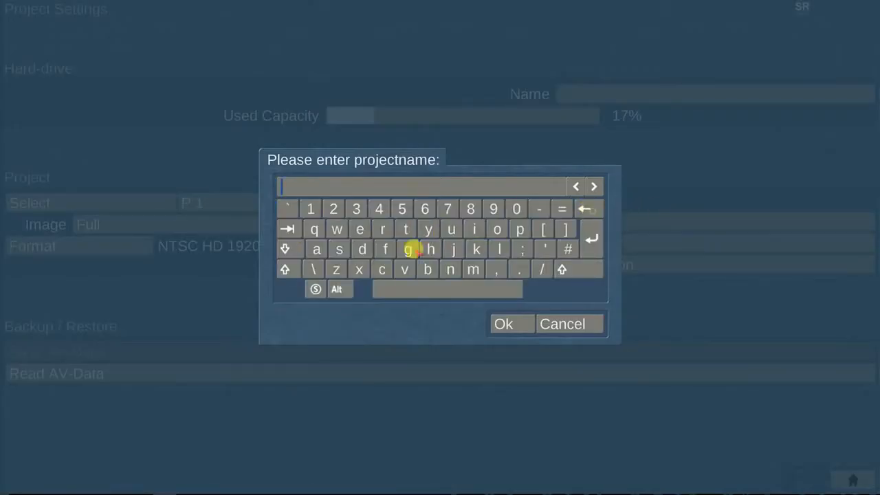
pyautogui.click(285, 269)
pyautogui.click(427, 269)
pyautogui.click(497, 229)
pyautogui.click(408, 249)
pyautogui.write('art 9 Test')
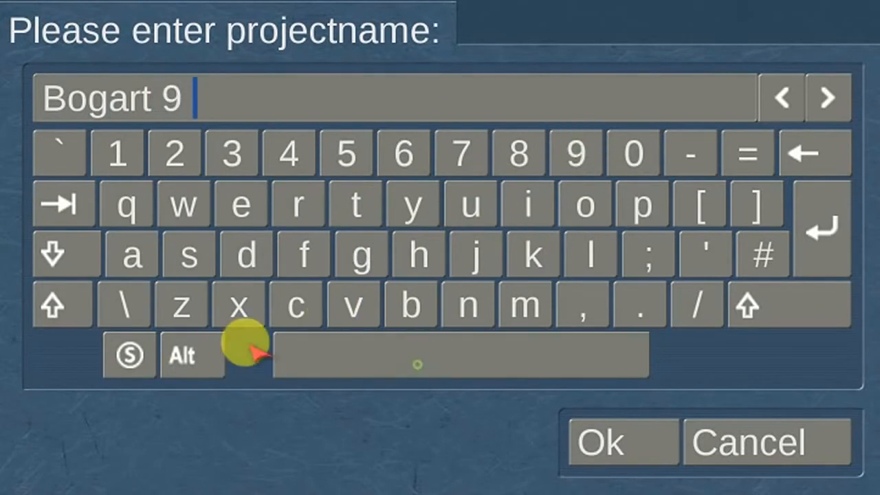
pyautogui.click(643, 205)
pyautogui.click(298, 204)
pyautogui.click(585, 205)
pyautogui.click(476, 254)
pyautogui.click(241, 205)
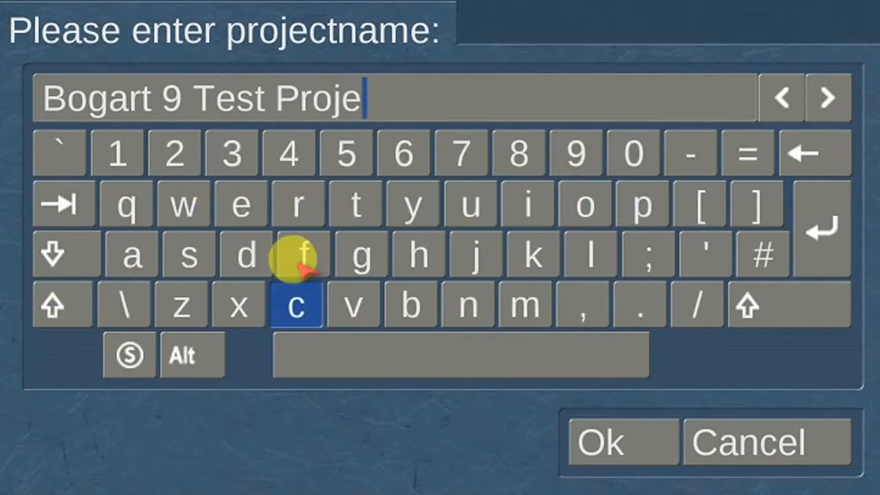
pyautogui.click(296, 306)
pyautogui.click(356, 205)
pyautogui.click(675, 442)
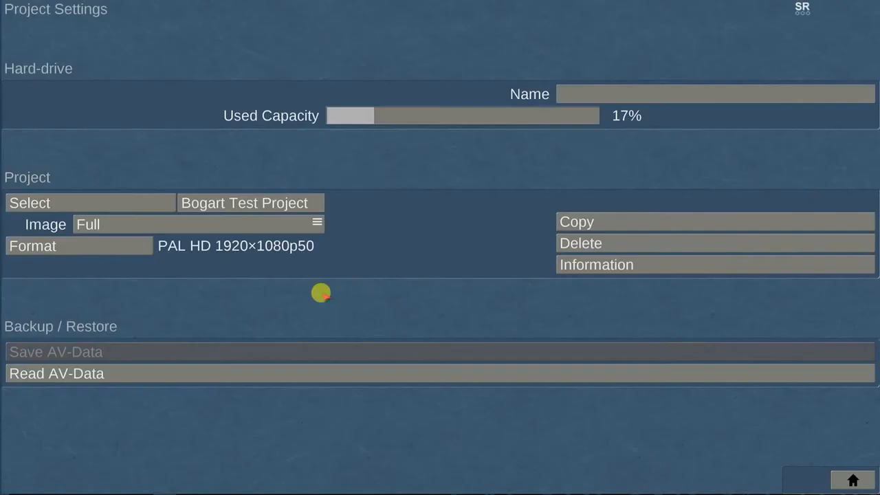
# Set the project video format to NTSC/60Hz after dismissing the Film/24Hz camera warning.
pyautogui.click(119, 246)
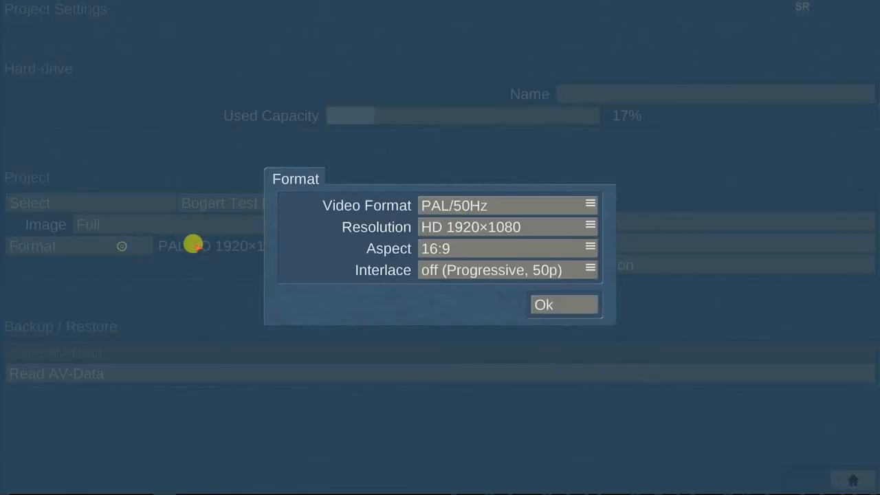
pyautogui.click(508, 205)
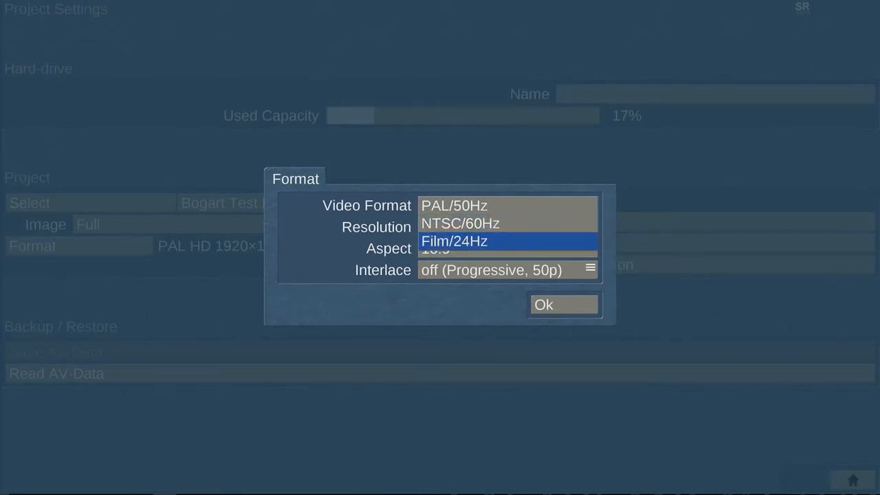
pyautogui.press('Return')
pyautogui.click(506, 259)
pyautogui.click(491, 205)
pyautogui.press('Up')
pyautogui.press('Return')
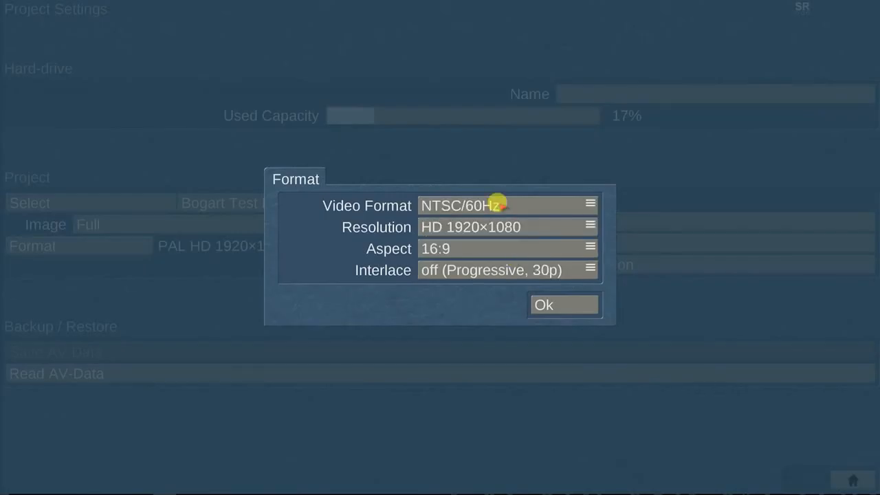
# Set the resolution to HD 1920×1080 after briefly choosing UHD 4096×2160.
pyautogui.click(540, 228)
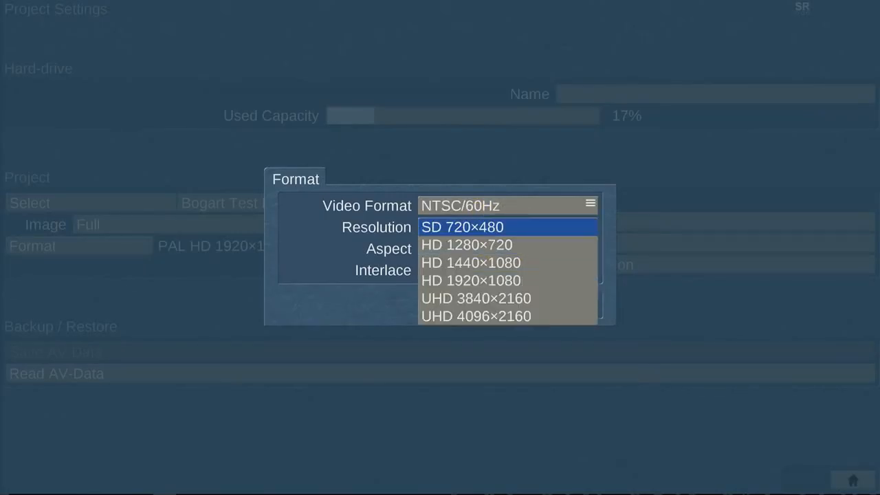
pyautogui.press('Down')
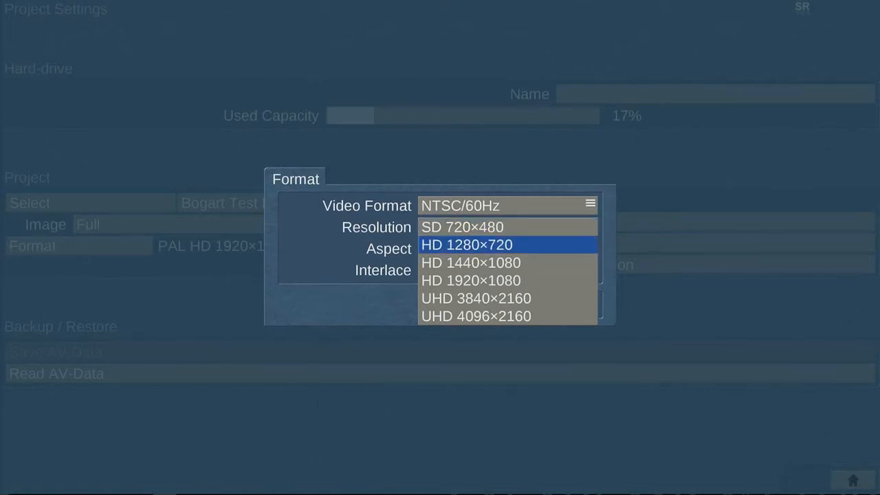
pyautogui.press('Down')
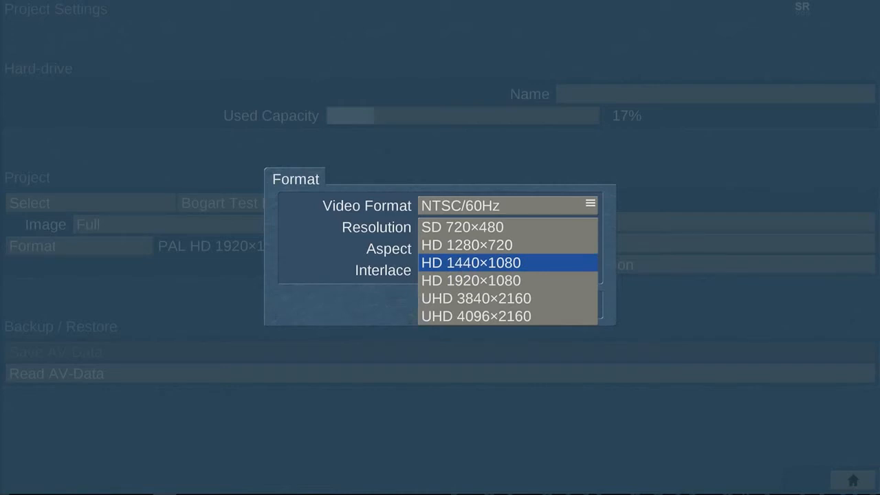
pyautogui.press('Down')
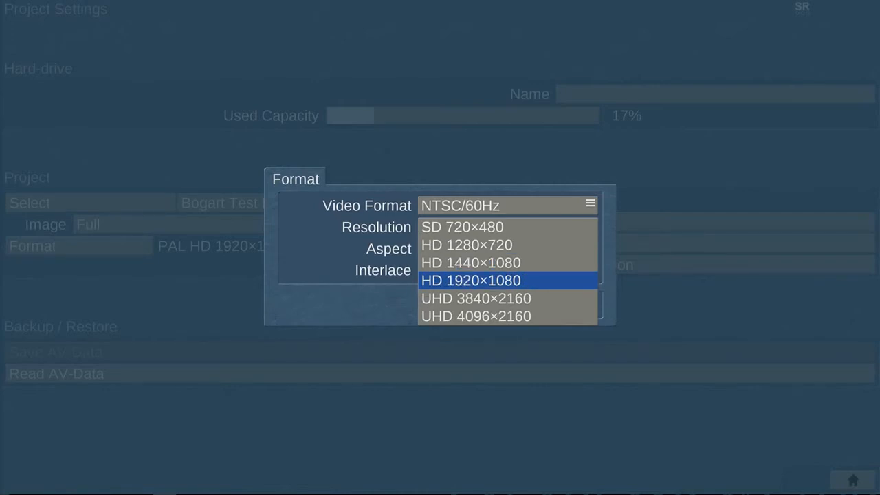
pyautogui.press('Down')
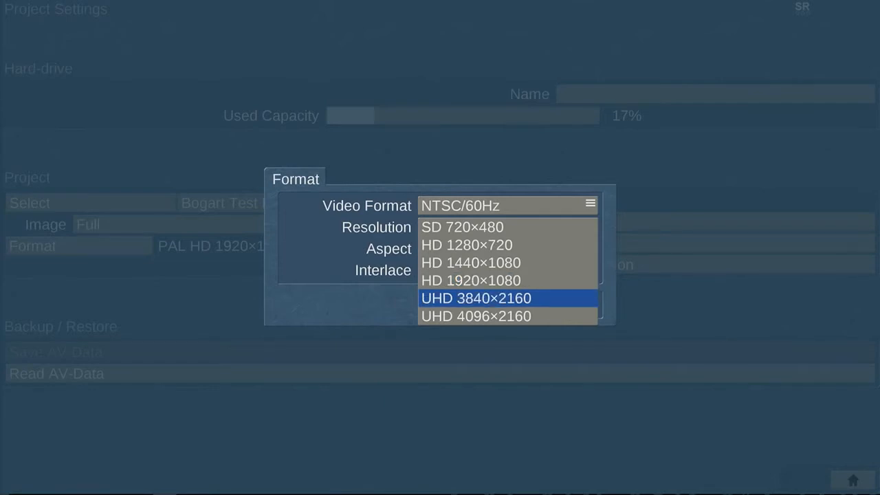
pyautogui.press('Down')
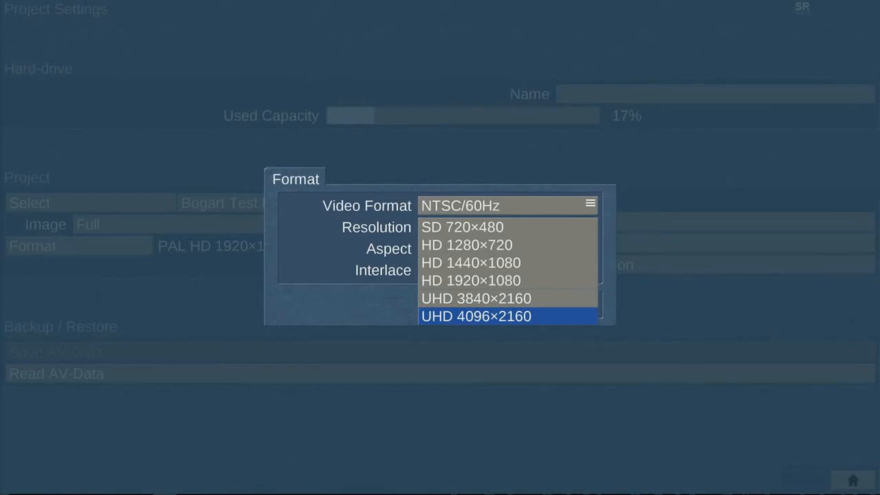
pyautogui.click(534, 227)
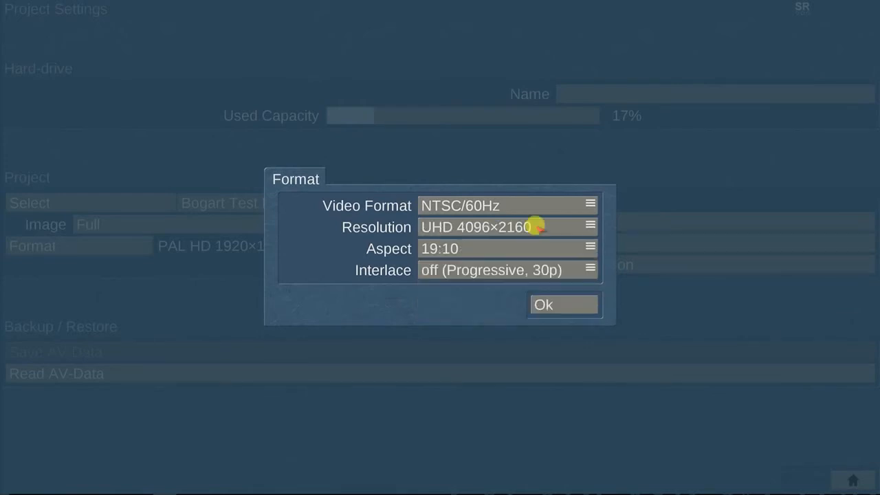
pyautogui.click(522, 229)
pyautogui.press('Up')
pyautogui.press('Up')
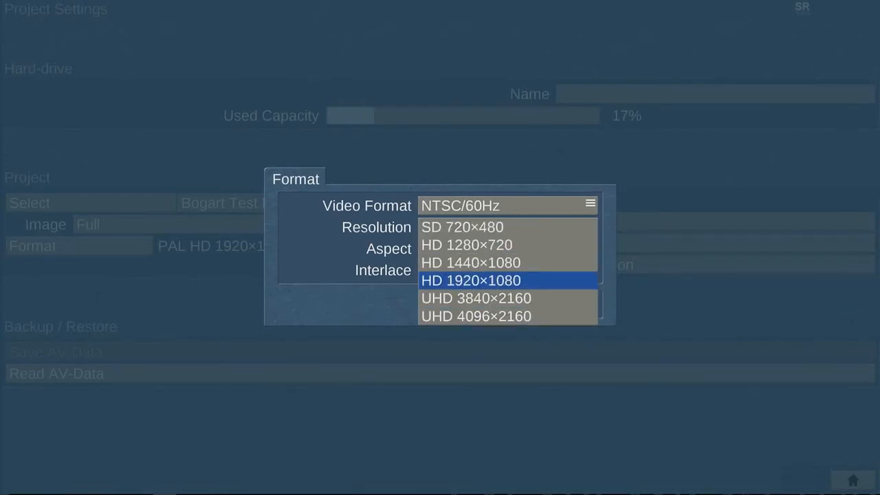
pyautogui.press('Return')
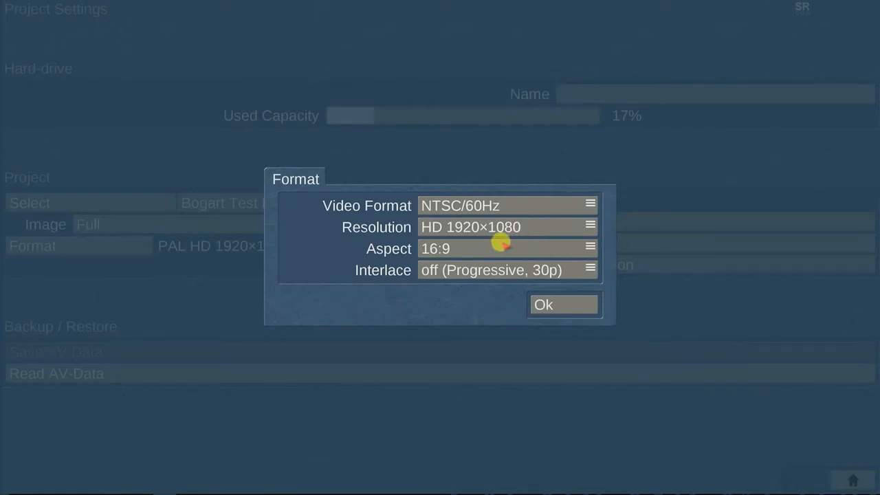
# Keep the 16:9 aspect ratio and set interlace to off (Progressive, 60p).
pyautogui.click(500, 242)
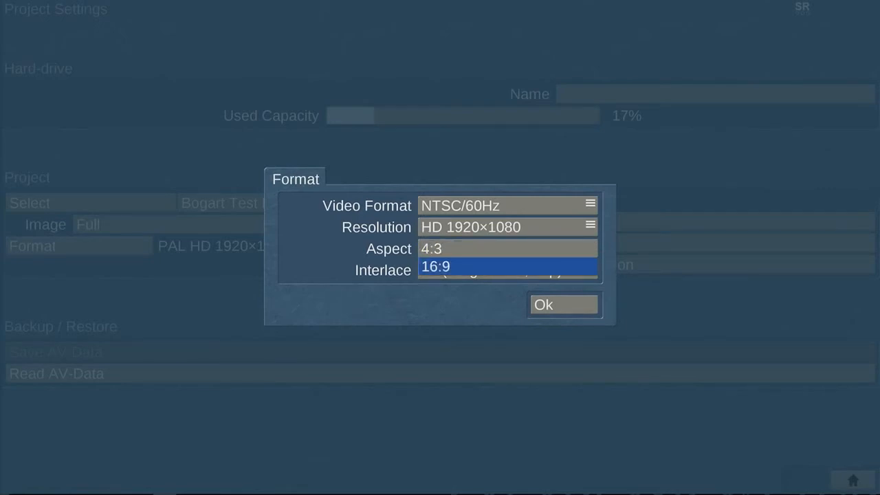
pyautogui.click(501, 241)
pyautogui.click(571, 269)
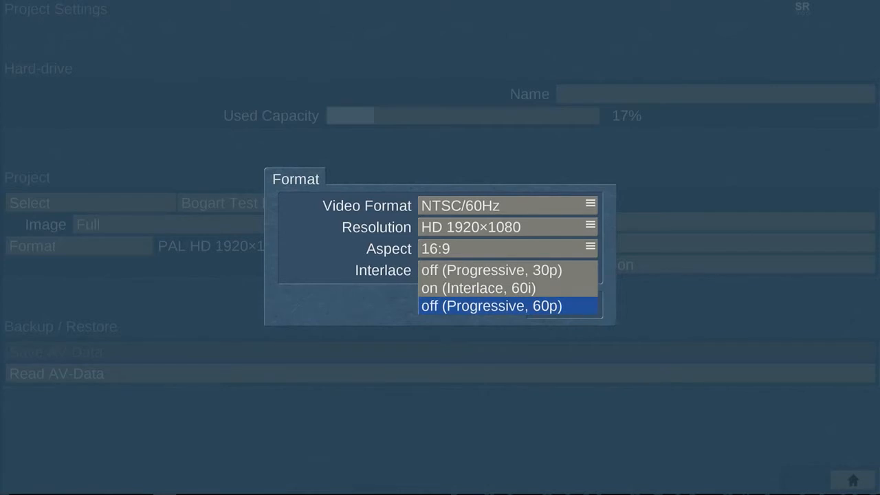
pyautogui.click(569, 306)
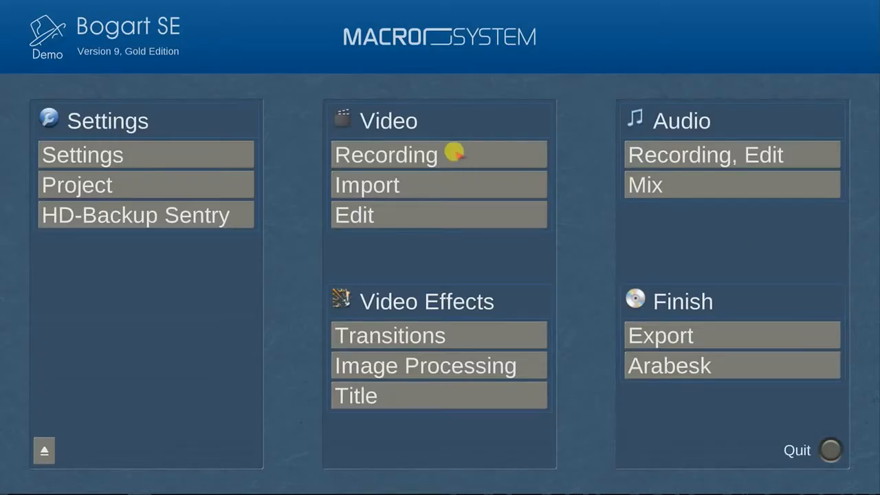
# In Video › Recording, show the incoming camera signal and start recording it.
pyautogui.click(454, 153)
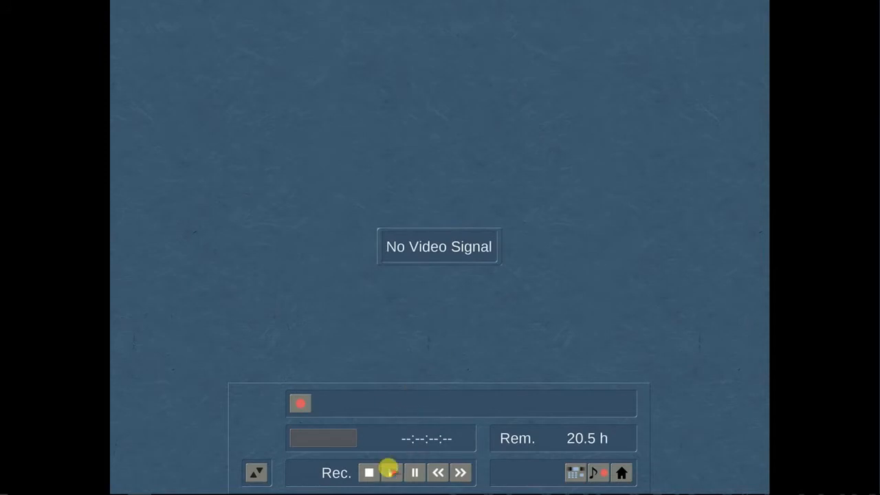
pyautogui.click(389, 472)
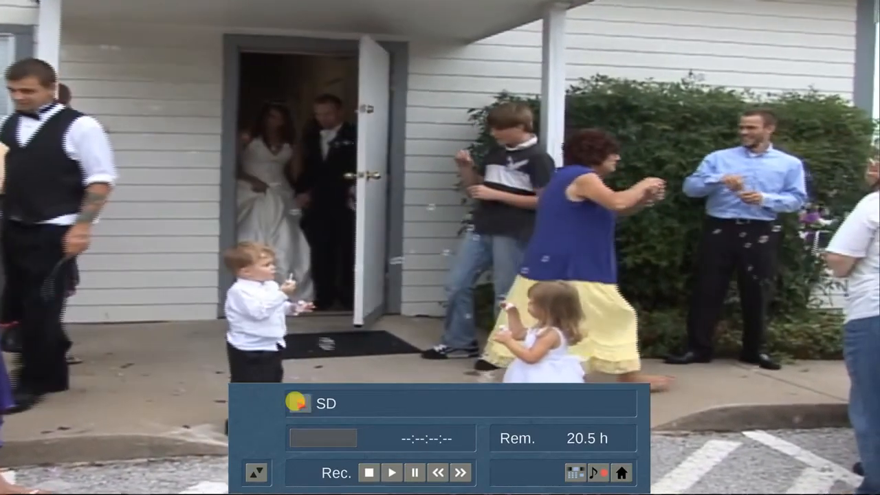
pyautogui.click(296, 402)
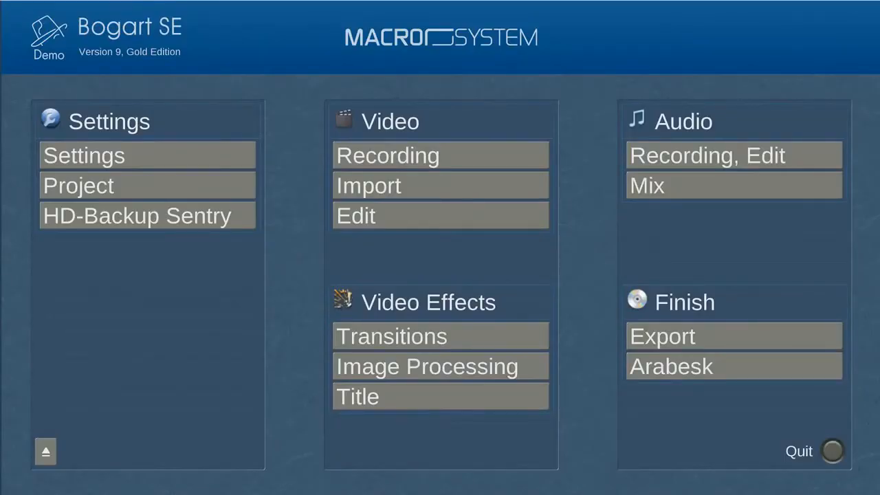
# Open Video › Import and bring up the Choose File(s) dialog.
pyautogui.click(450, 183)
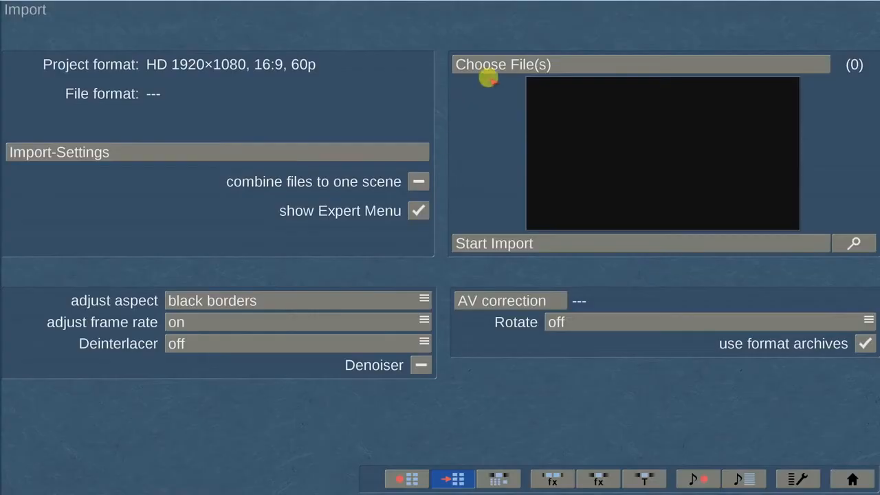
pyautogui.click(582, 62)
# Select GOPR0155, GOPR0156 and GOPR0157 from L:\Halloween Costume GOPRO and open them.
pyautogui.moveTo(176, 108); pyautogui.dragTo(175, 140)
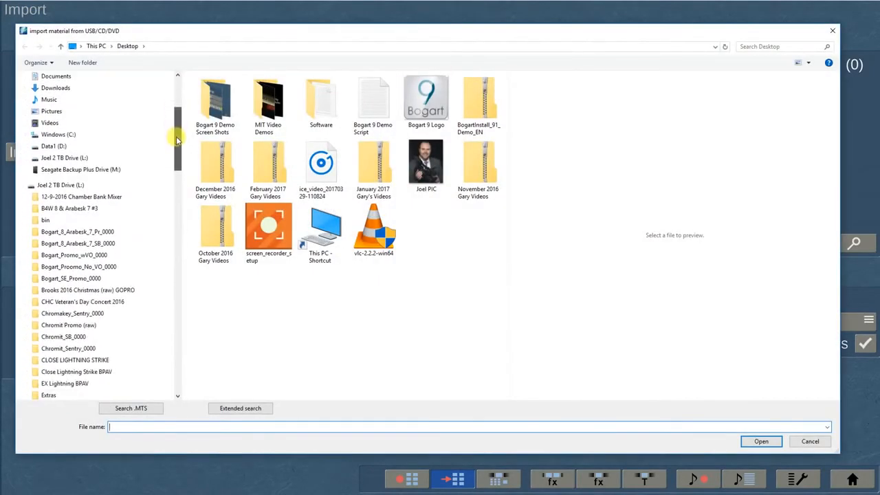
pyautogui.click(68, 187)
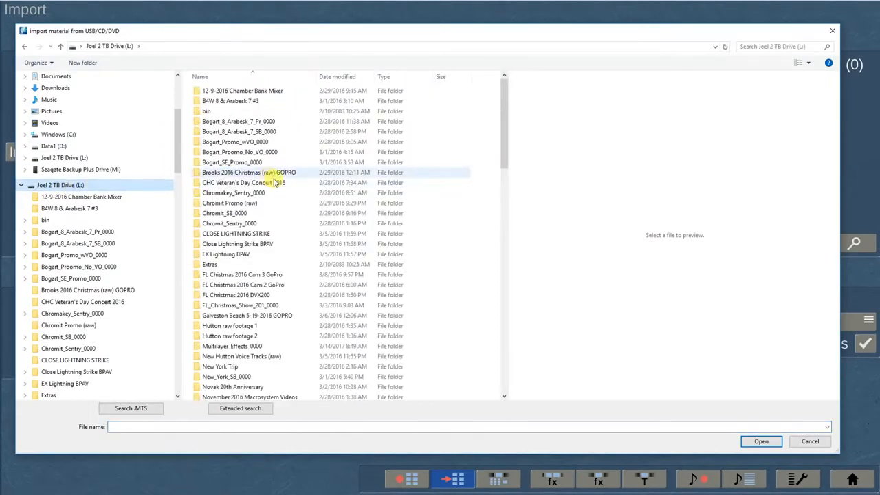
pyautogui.moveTo(502, 142); pyautogui.dragTo(503, 229)
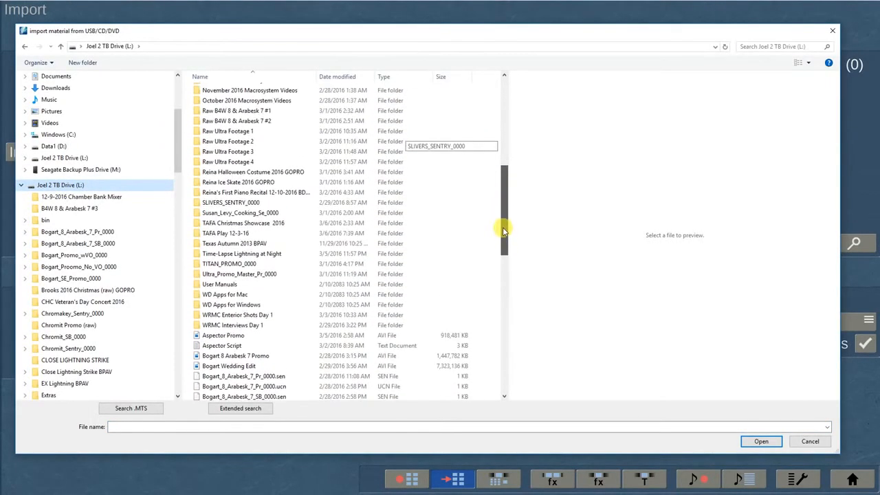
pyautogui.click(281, 174)
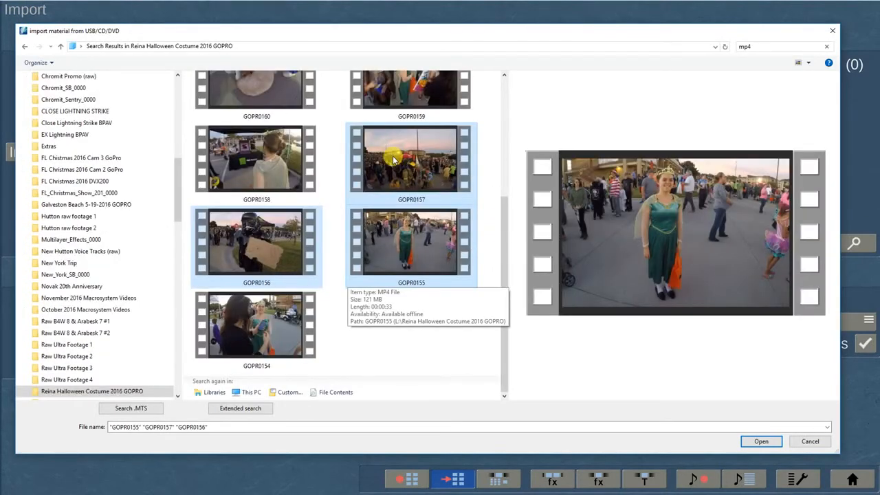
pyautogui.click(764, 441)
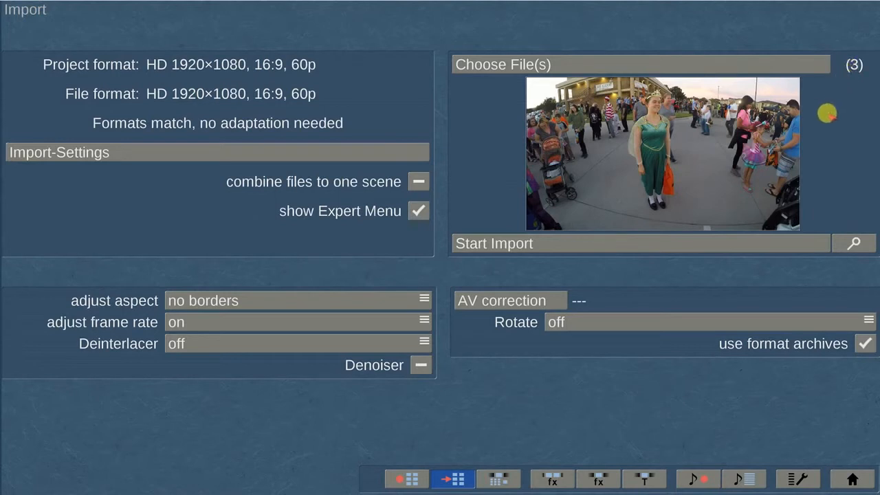
pyautogui.click(268, 297)
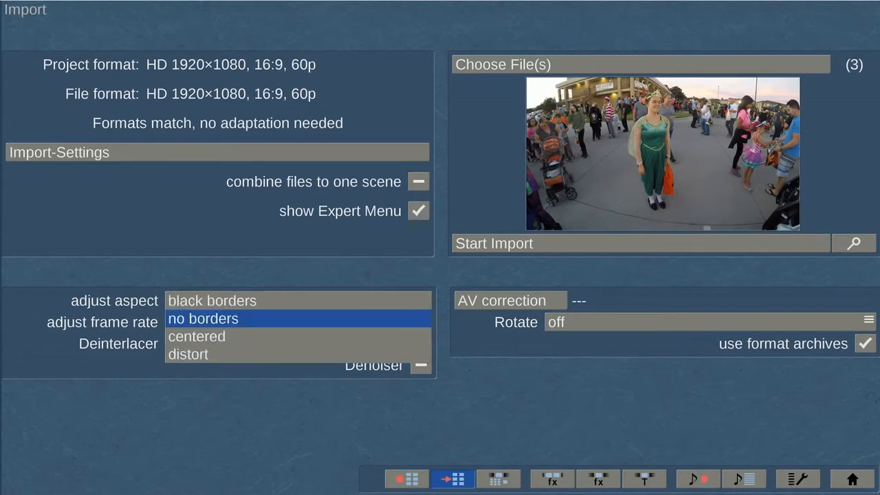
pyautogui.click(273, 299)
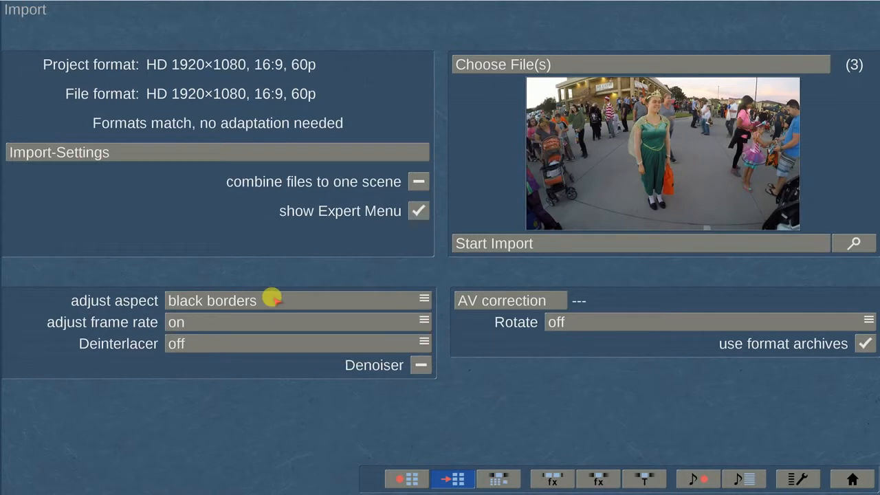
pyautogui.click(273, 299)
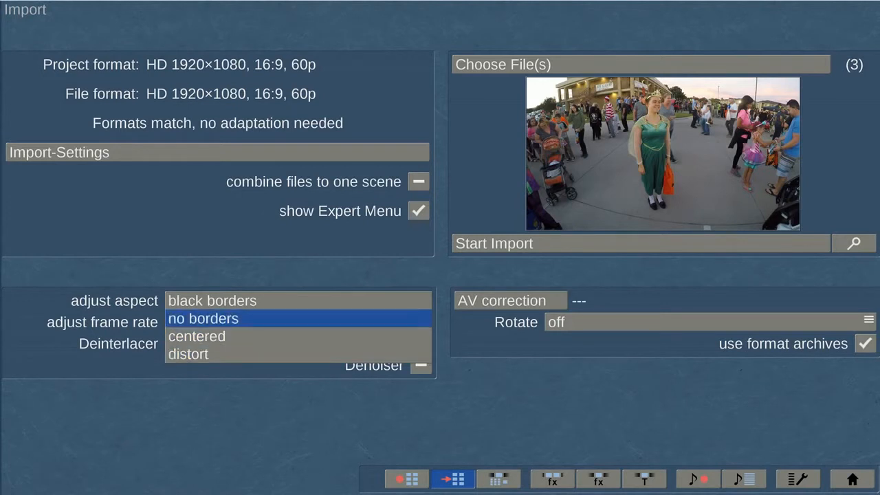
pyautogui.click(271, 318)
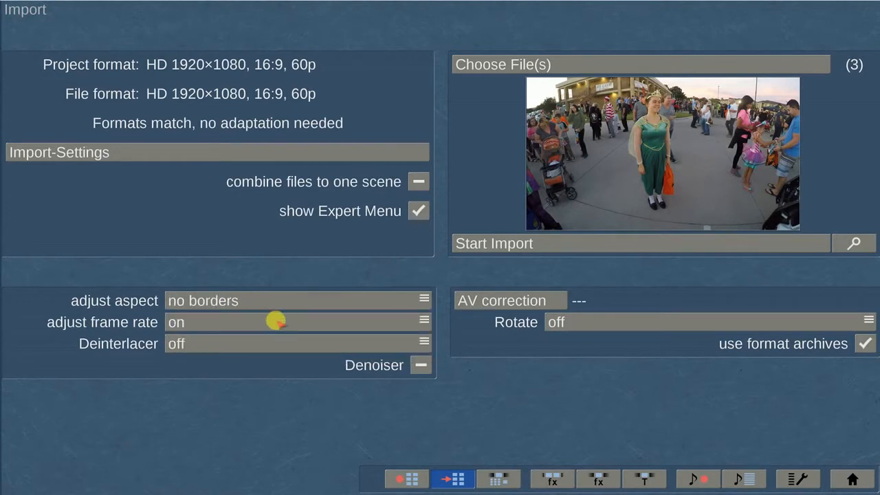
pyautogui.click(275, 321)
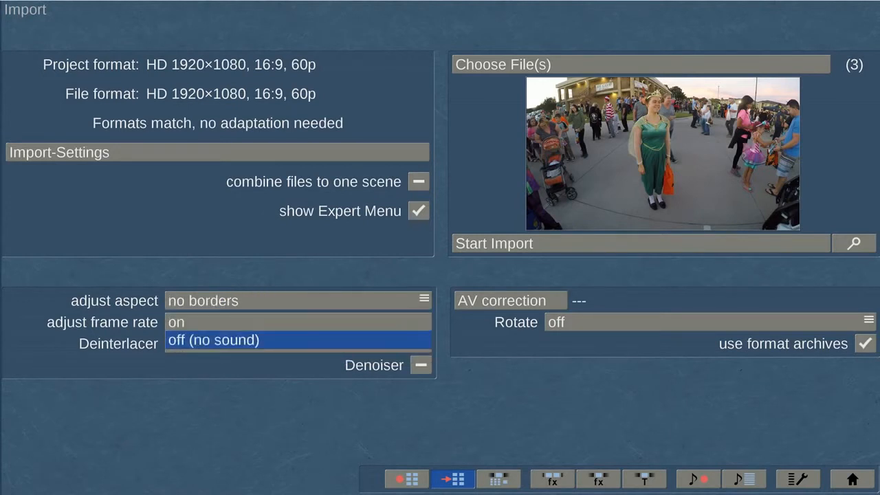
pyautogui.click(275, 321)
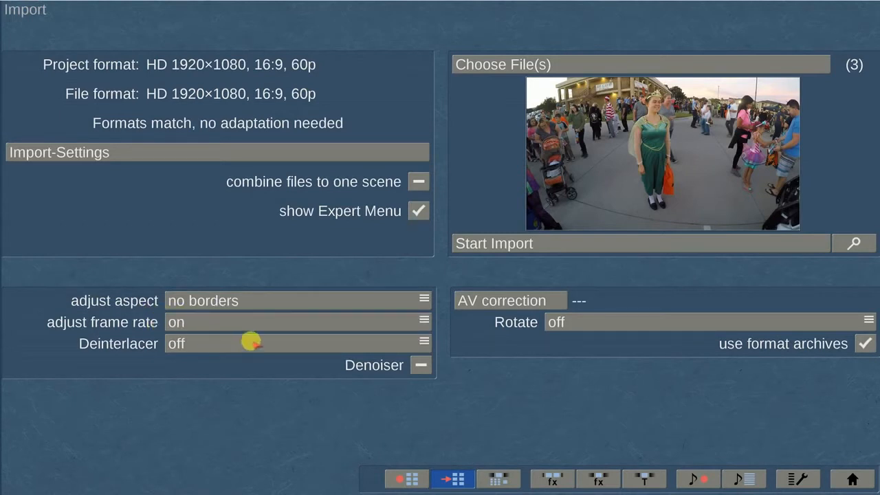
pyautogui.click(252, 341)
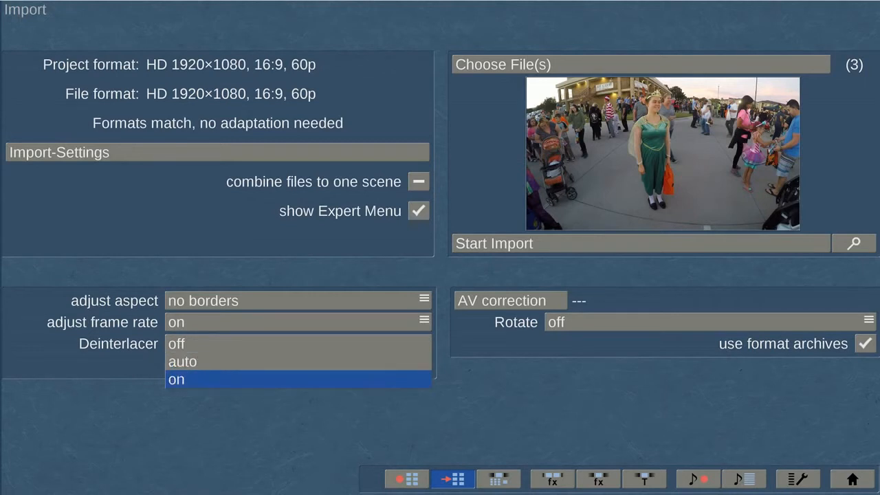
pyautogui.click(252, 344)
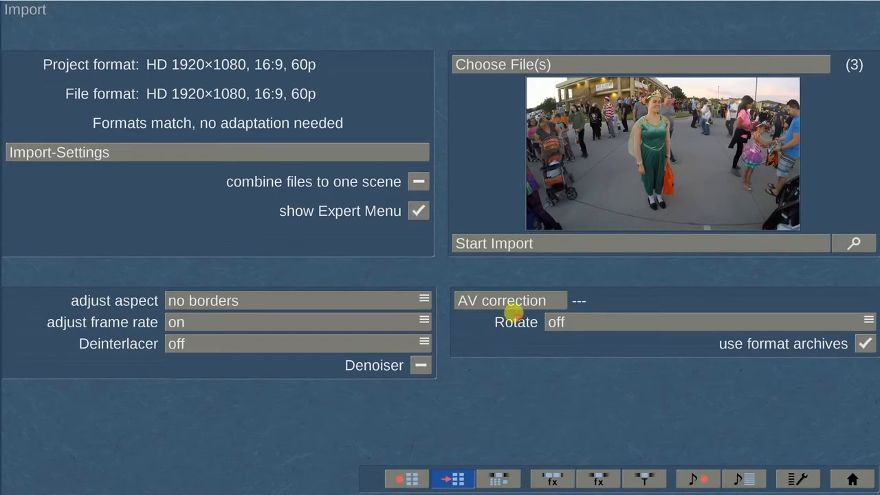
# Review brightness and volume in AV correction, then import the three chosen GoPro clips.
pyautogui.click(538, 299)
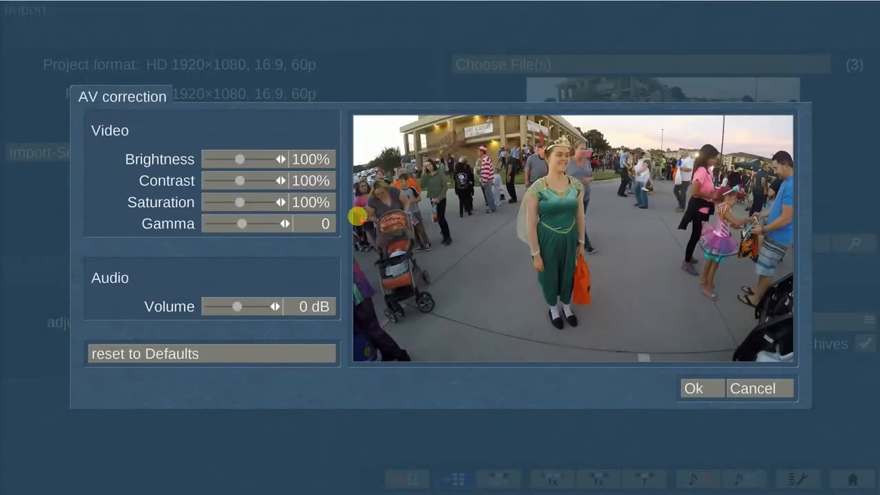
pyautogui.moveTo(267, 158); pyautogui.dragTo(240, 180)
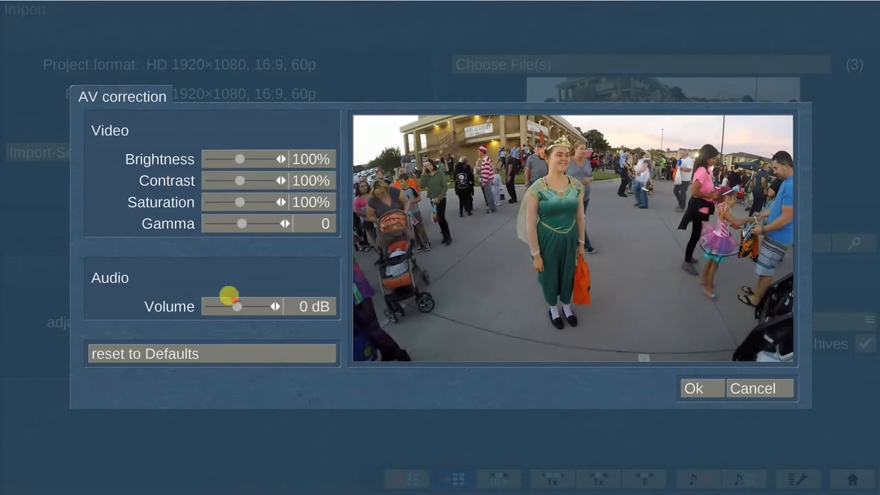
pyautogui.click(236, 306)
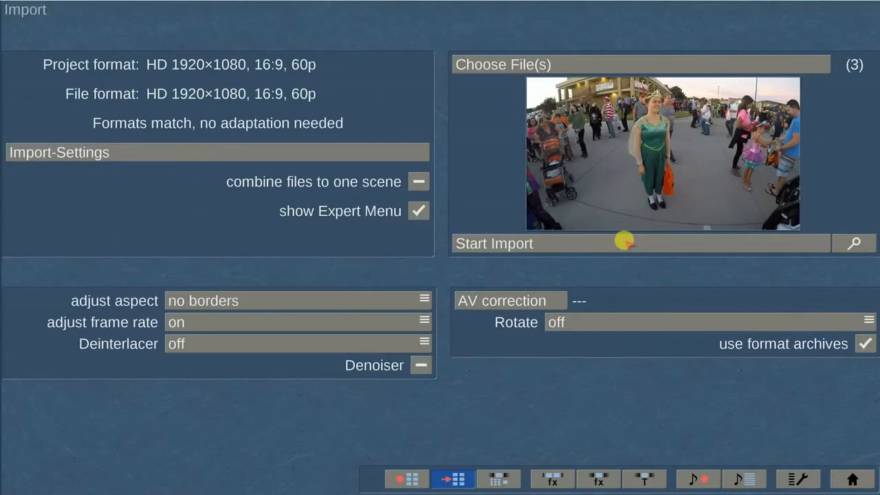
pyautogui.click(624, 243)
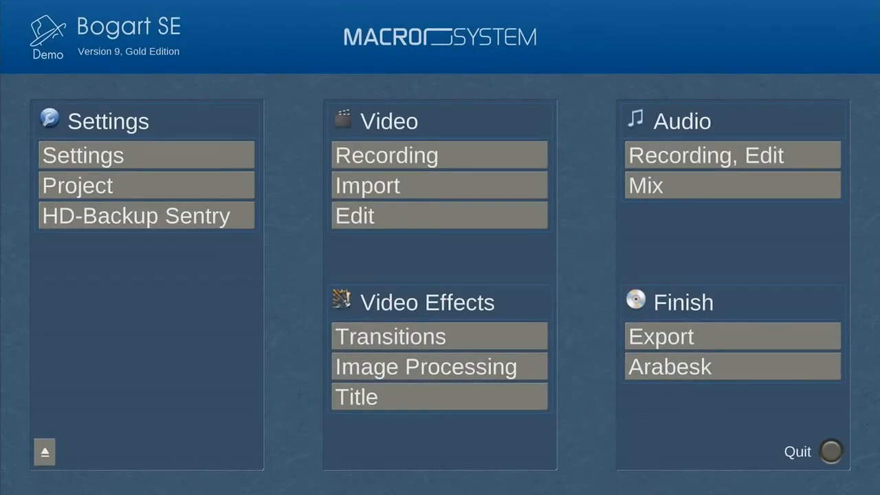
# Open editing and preview clips GOPR0155, GOPR0156 and GOPR0157 in the Scene Bin.
pyautogui.click(482, 214)
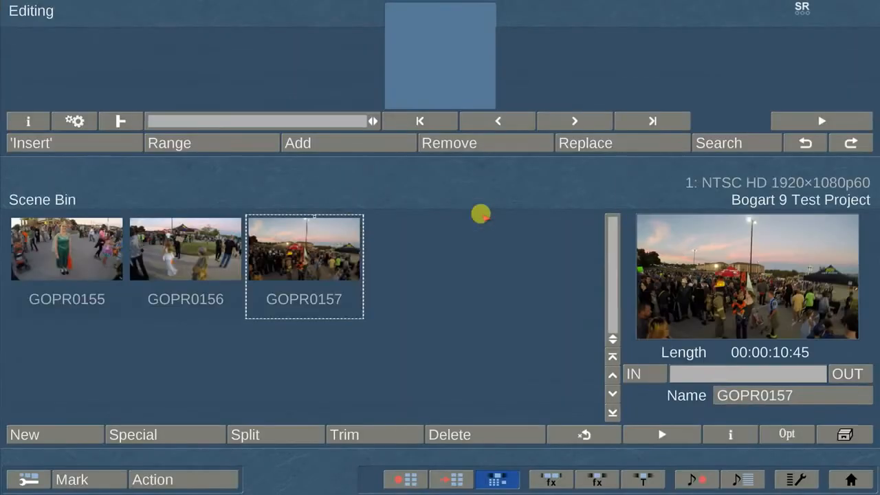
pyautogui.click(231, 238)
pyautogui.click(81, 243)
pyautogui.click(210, 241)
pyautogui.click(283, 246)
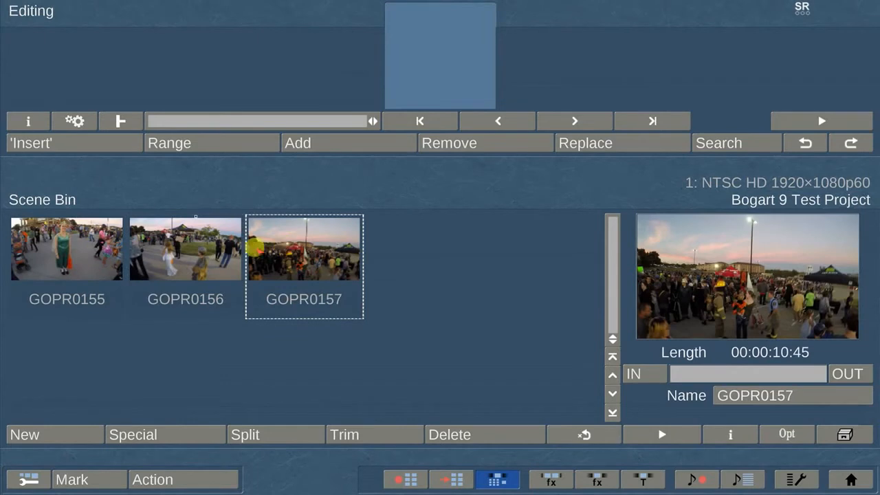
# Trim GOPR0155 with an in point of 00:00:04:32 and an earlier out point.
pyautogui.click(66, 257)
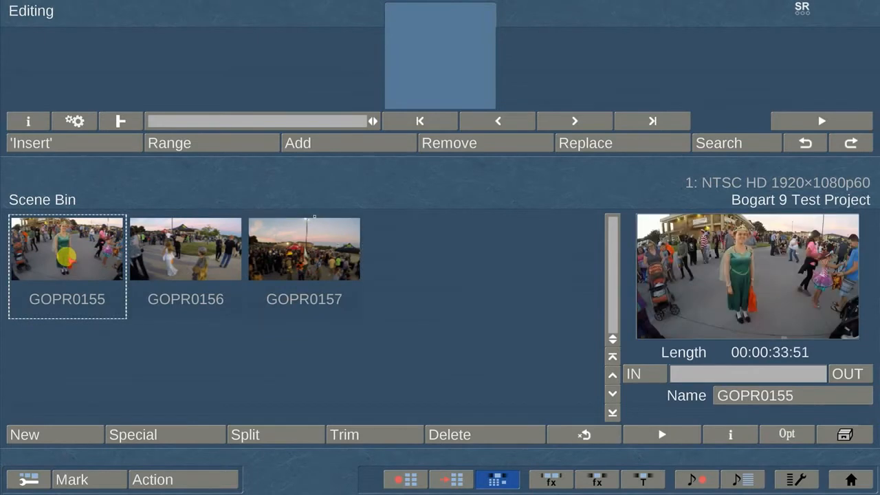
pyautogui.click(375, 434)
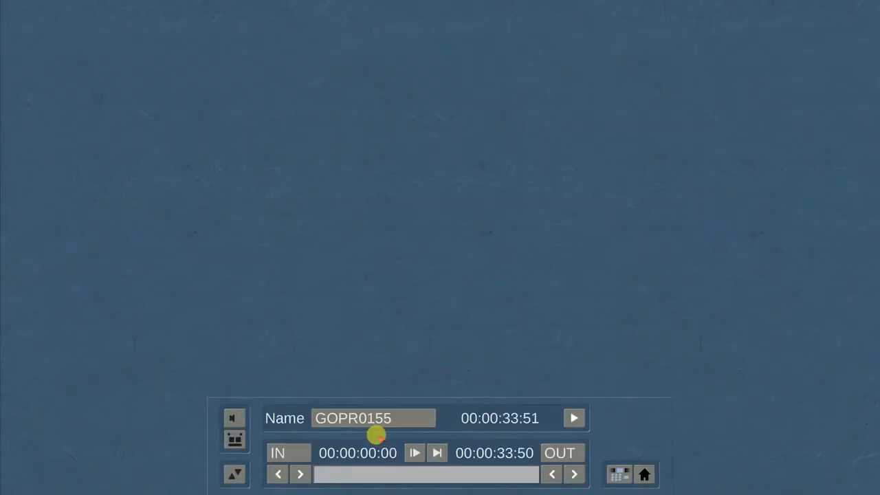
pyautogui.click(284, 452)
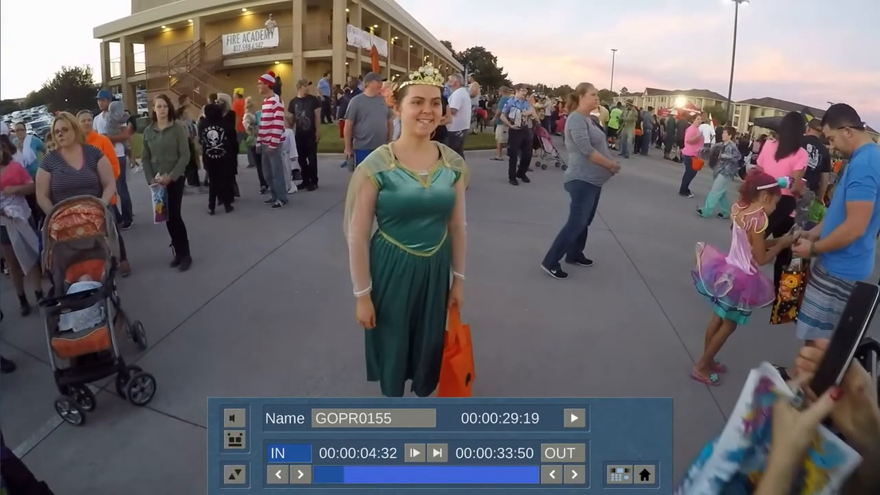
pyautogui.click(285, 453)
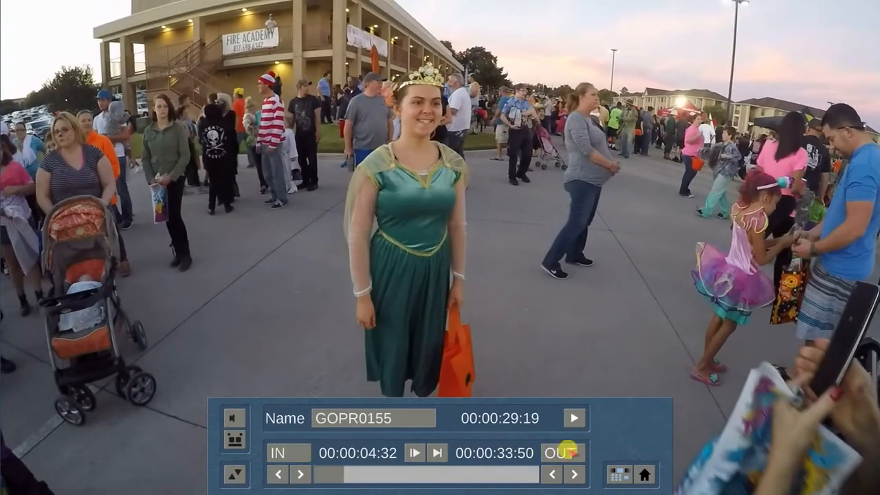
pyautogui.click(566, 451)
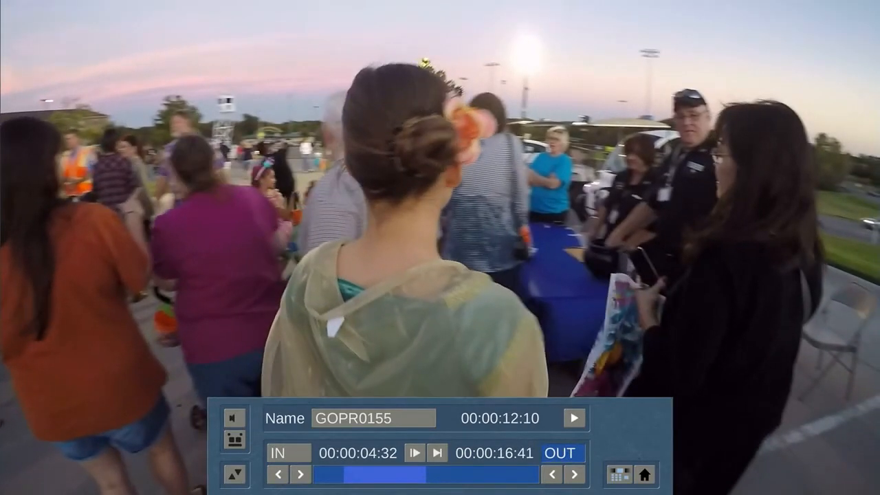
pyautogui.click(566, 450)
pyautogui.click(566, 450)
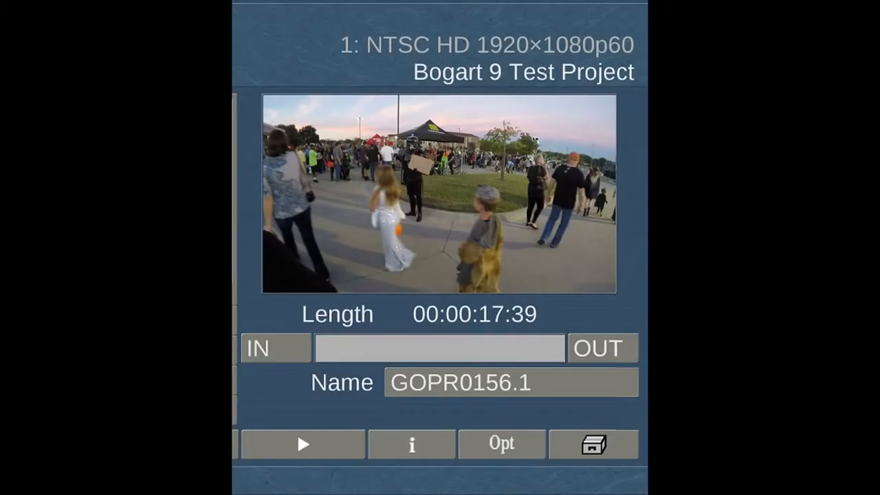
# Set a new start point and shorten the end of scene GOPR0156.1.
pyautogui.click(262, 351)
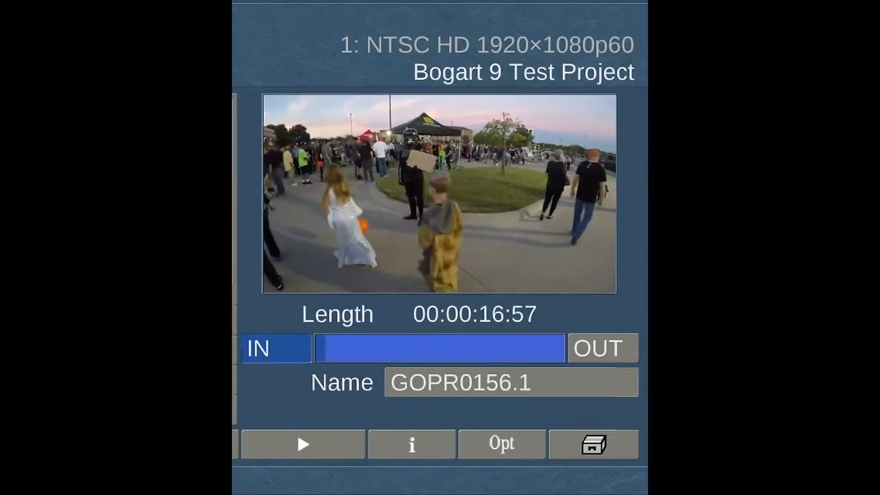
pyautogui.click(283, 349)
pyautogui.click(583, 351)
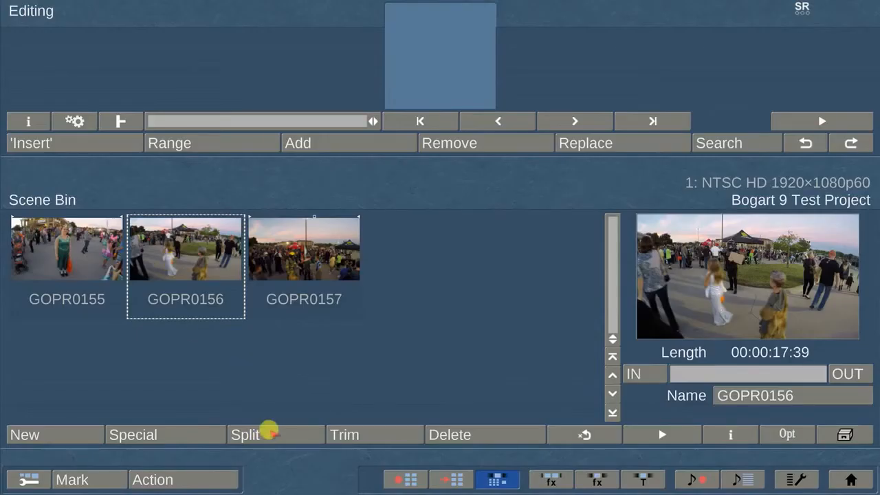
pyautogui.click(269, 431)
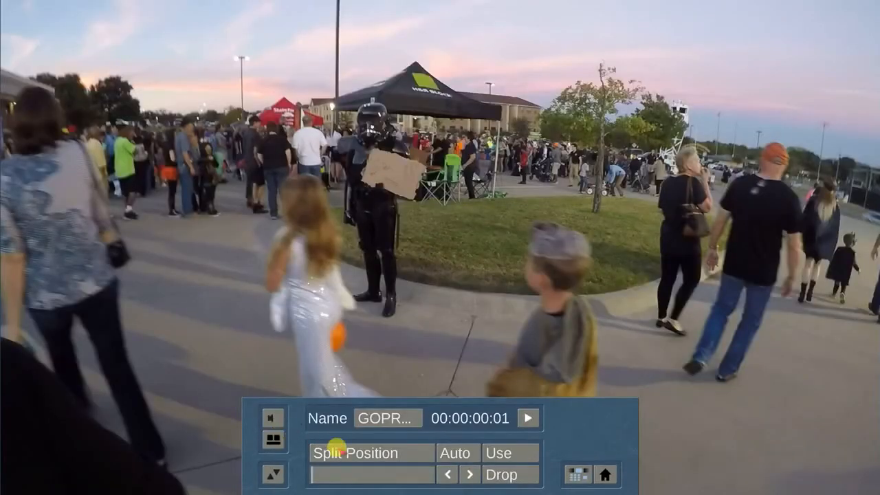
# Split GOPR0156 at about 00:00:03, keeping both the first part and the remainder as scenes.
pyautogui.click(347, 452)
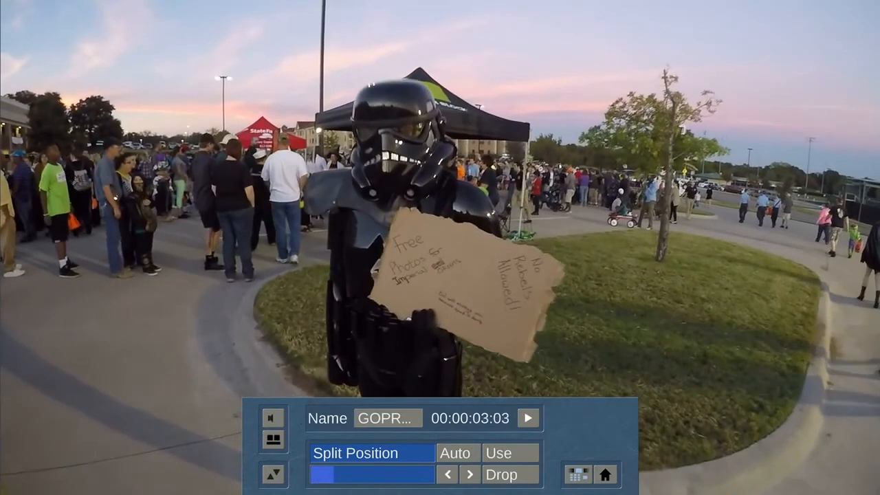
pyautogui.click(356, 452)
pyautogui.click(511, 474)
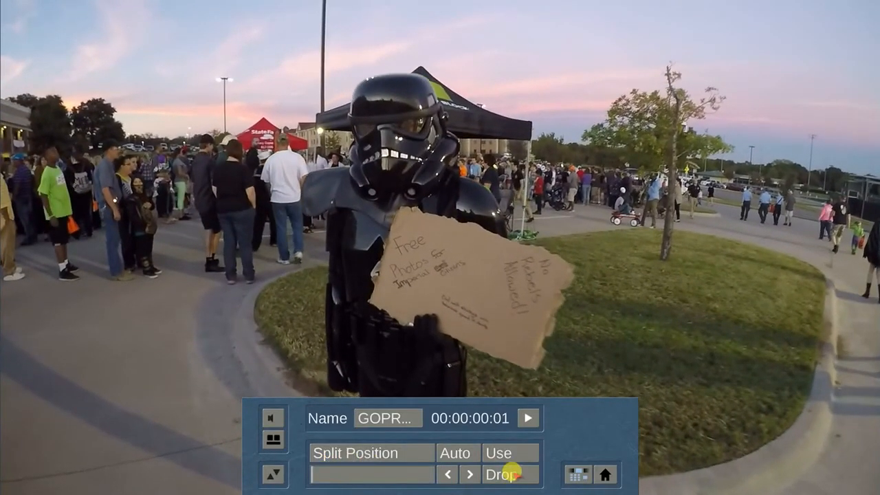
pyautogui.click(387, 451)
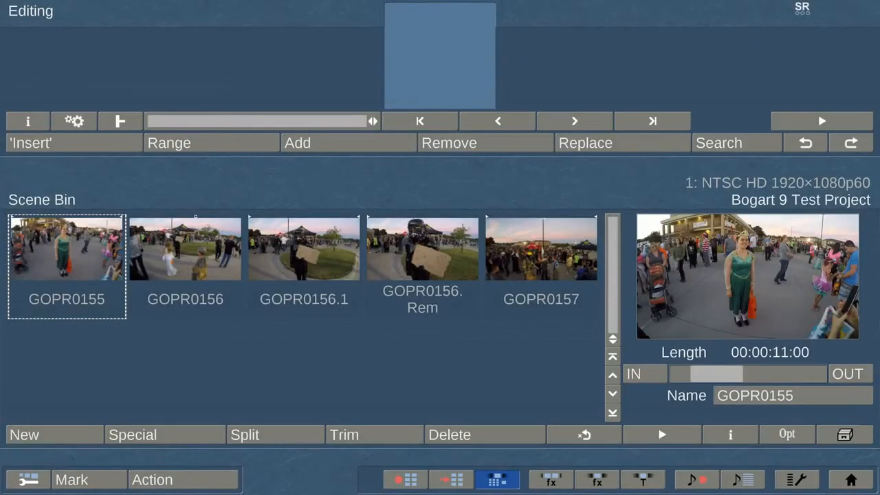
# Mark every Scene Bin scene and insert all five into the empty storyboard.
pyautogui.click(322, 141)
pyautogui.click(461, 143)
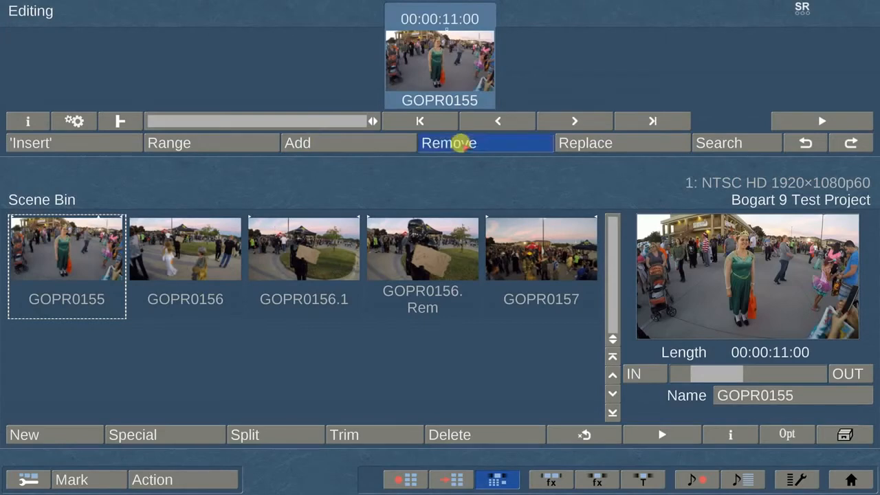
pyautogui.click(205, 475)
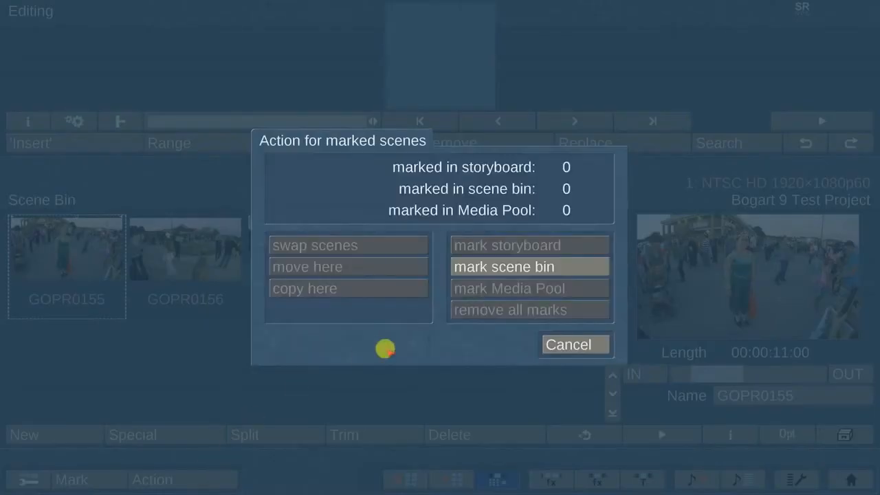
pyautogui.click(558, 263)
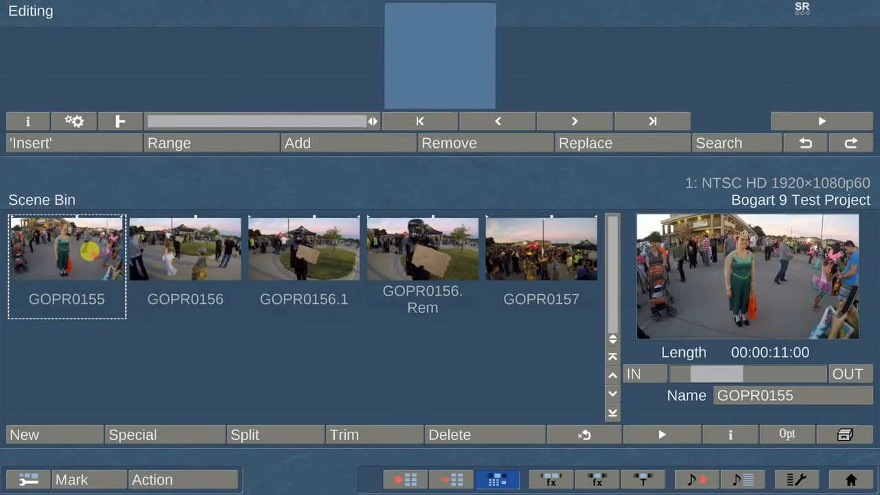
pyautogui.click(431, 59)
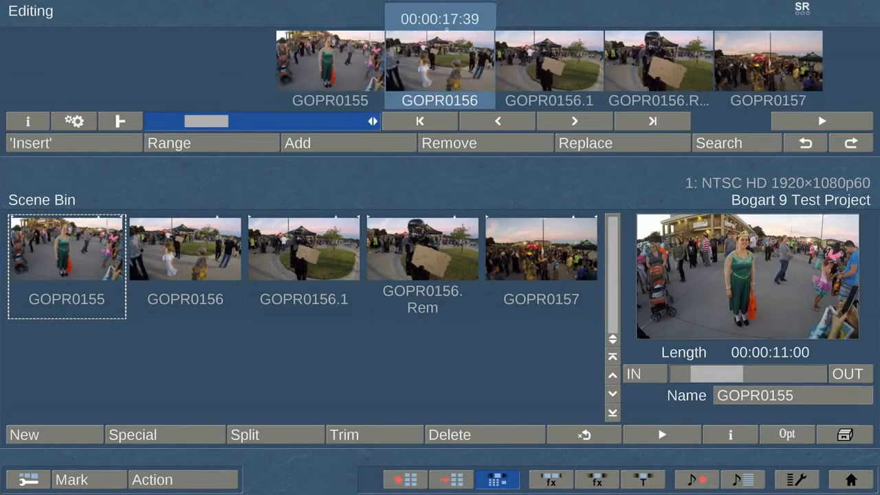
pyautogui.click(329, 117)
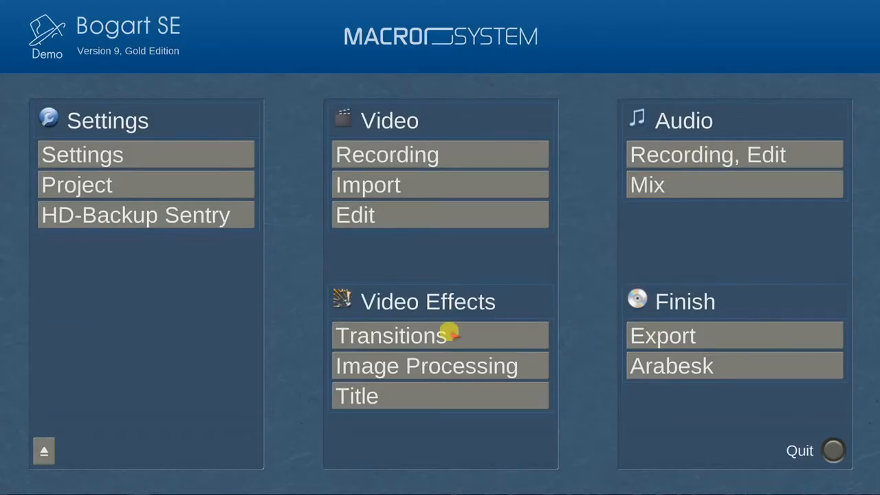
# Add a Bars transition between GOPR0155 and GOPR0156, preview it, and render it.
pyautogui.click(451, 334)
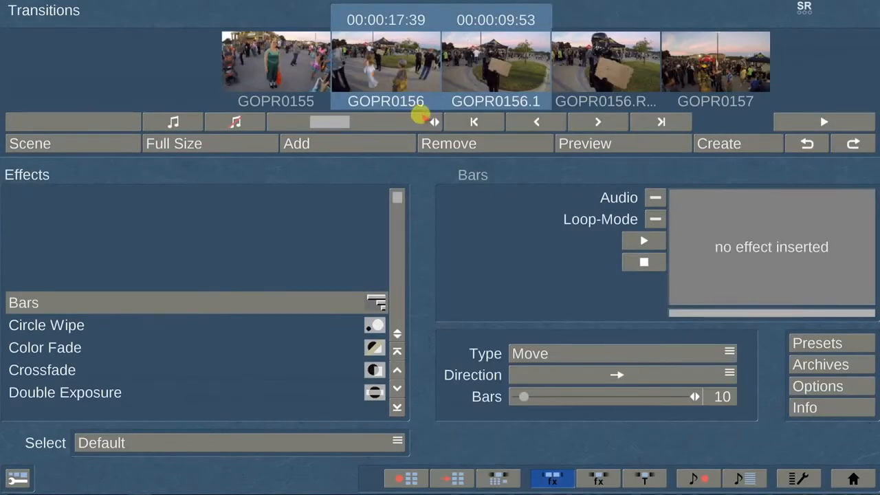
pyautogui.click(304, 50)
pyautogui.moveTo(396, 219); pyautogui.dragTo(398, 322)
pyautogui.click(142, 442)
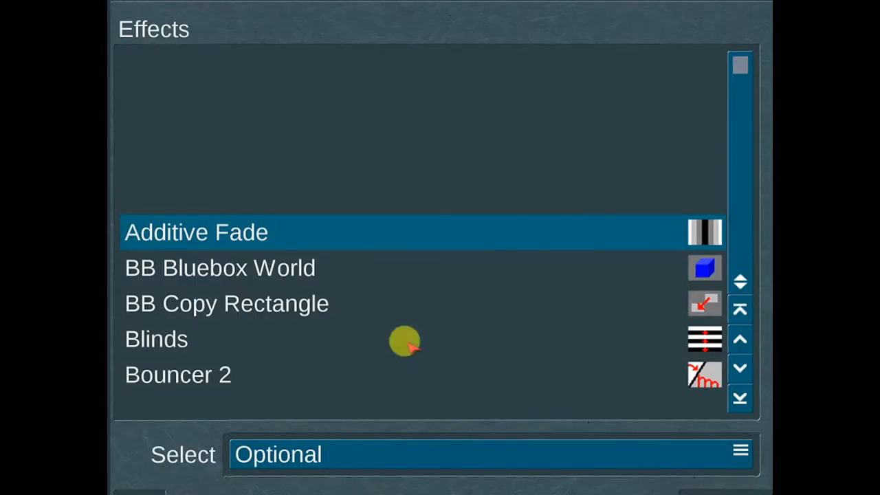
pyautogui.moveTo(738, 86); pyautogui.dragTo(740, 247)
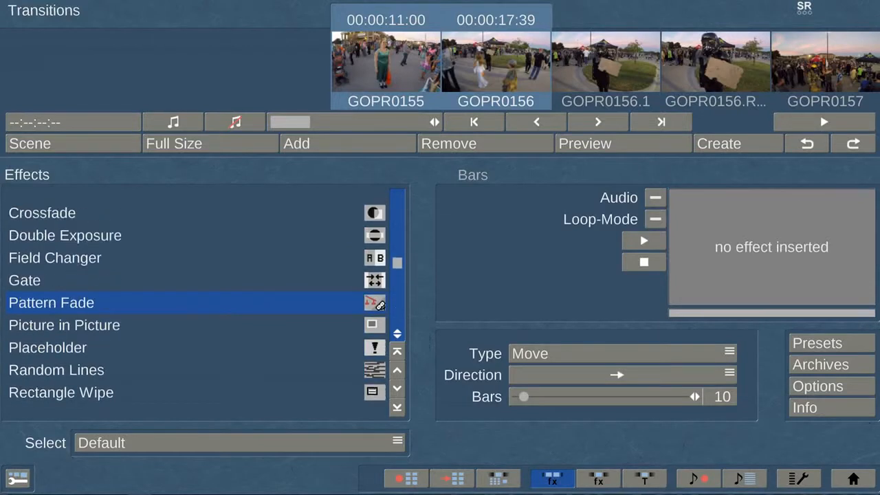
pyautogui.scroll(7, 199, 302)
pyautogui.scroll(-2, 199, 303)
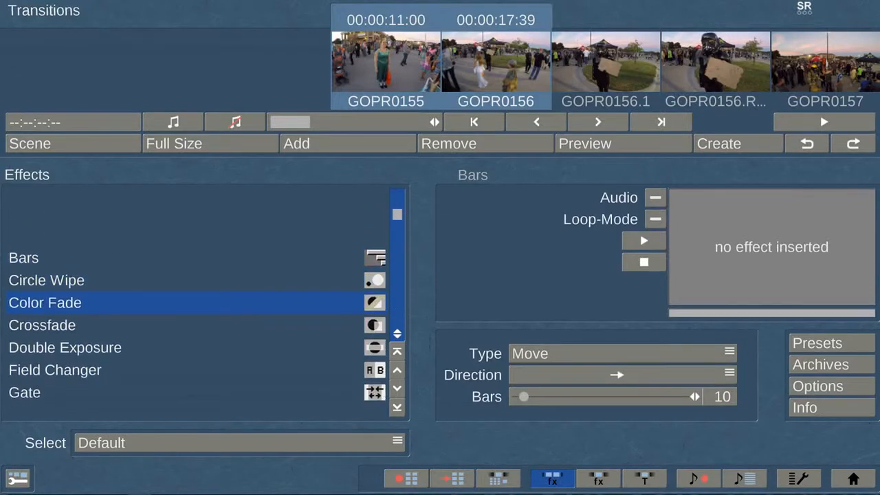
pyautogui.moveTo(397, 220); pyautogui.dragTo(397, 198)
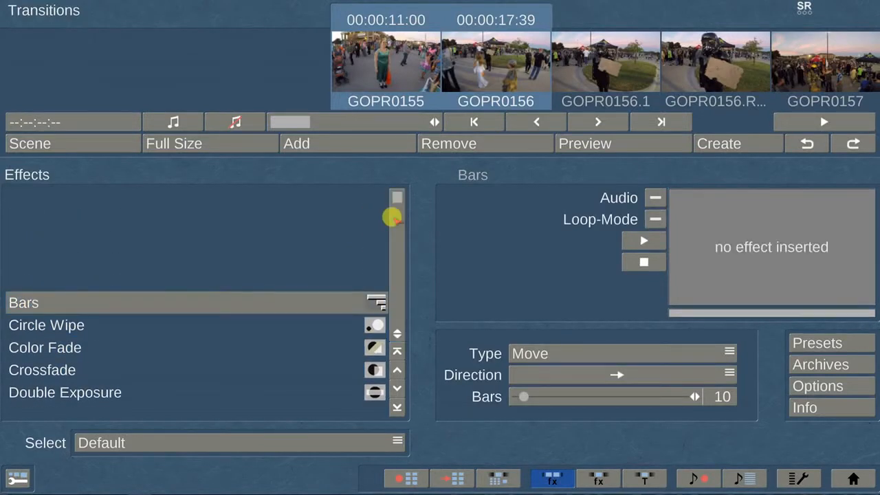
pyautogui.click(395, 142)
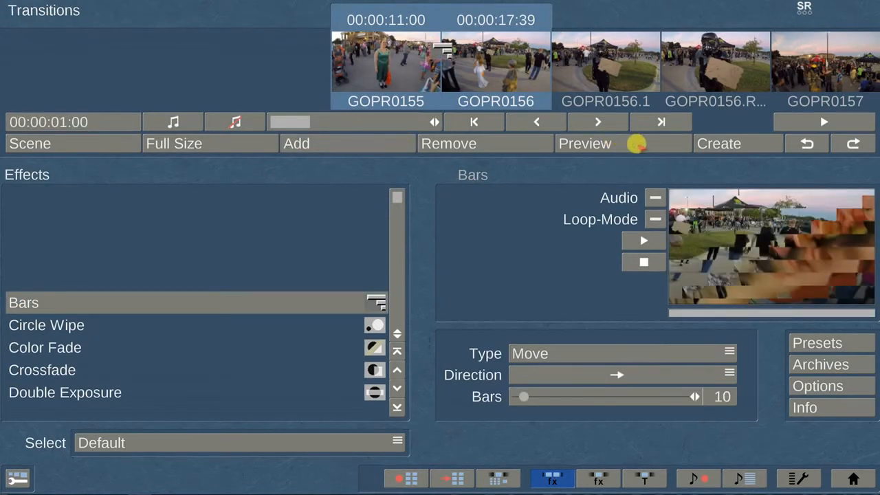
pyautogui.click(643, 142)
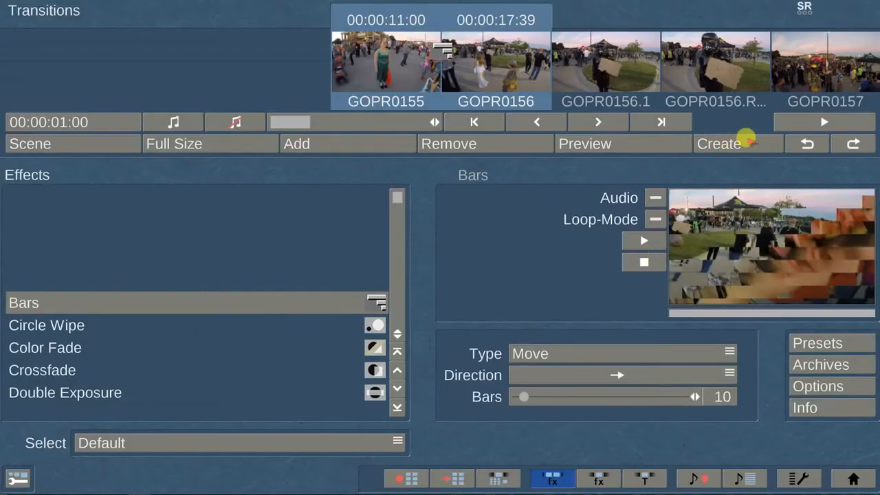
pyautogui.click(746, 141)
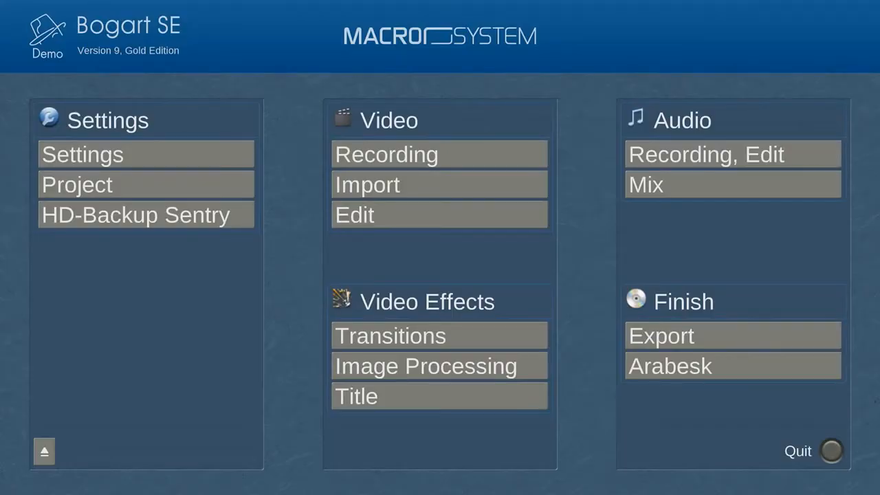
# In Image Processing, select the last scene, GOPR0157.
pyautogui.click(515, 364)
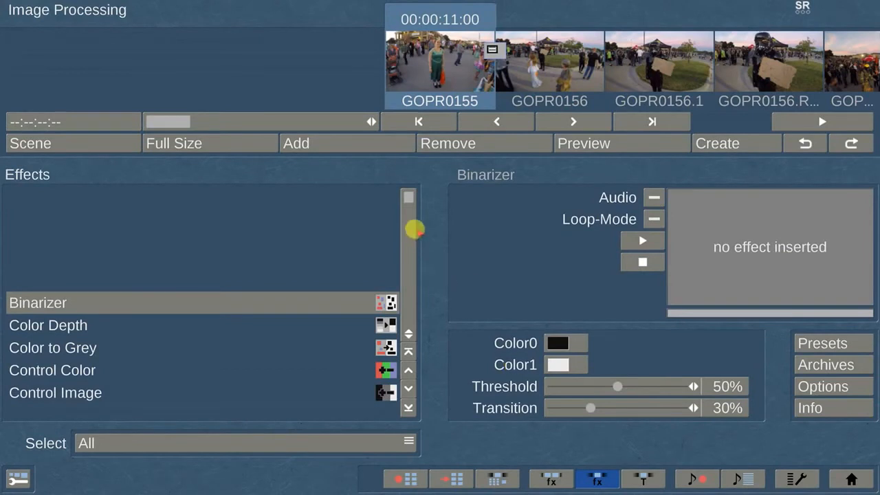
pyautogui.click(407, 194)
pyautogui.scroll(-20, 408, 201)
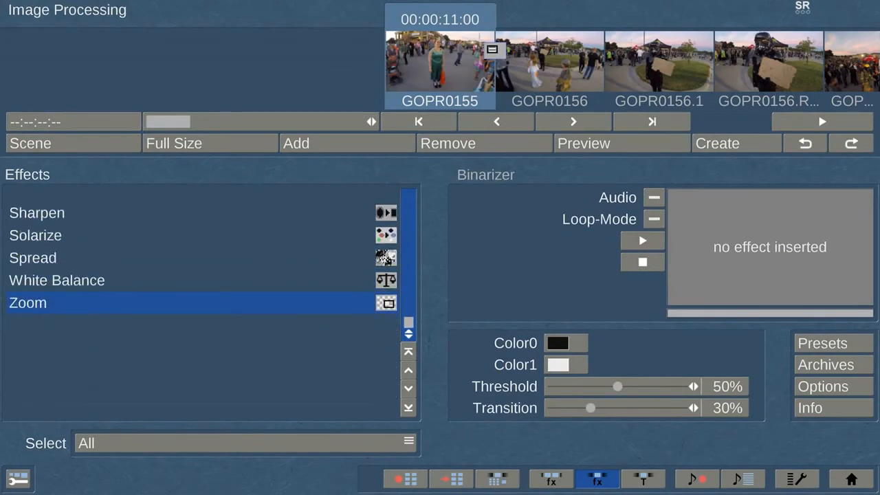
pyautogui.scroll(20, 409, 201)
pyautogui.click(406, 195)
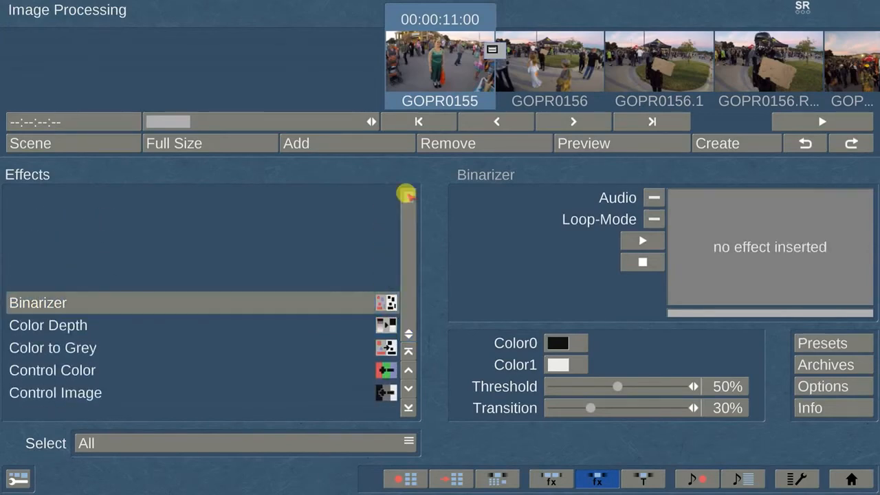
pyautogui.scroll(-20, 850, 63)
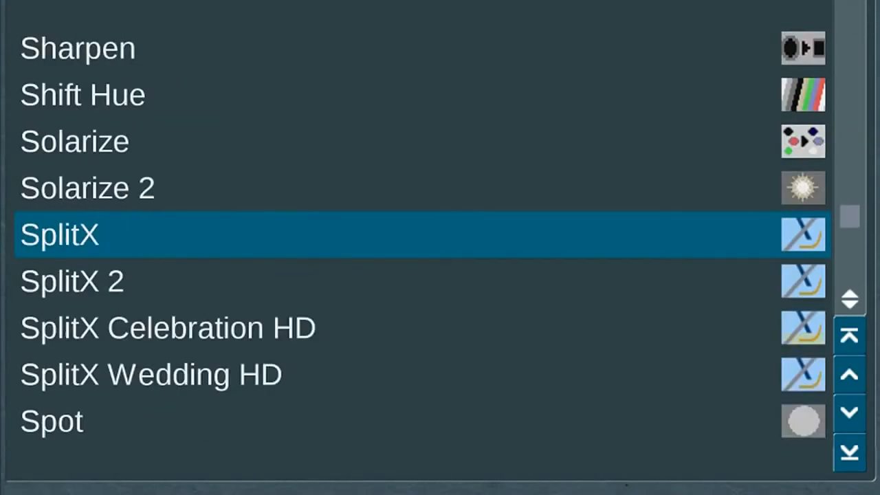
pyautogui.scroll(-20, 423, 233)
pyautogui.scroll(20, 423, 234)
pyautogui.scroll(20, 423, 234)
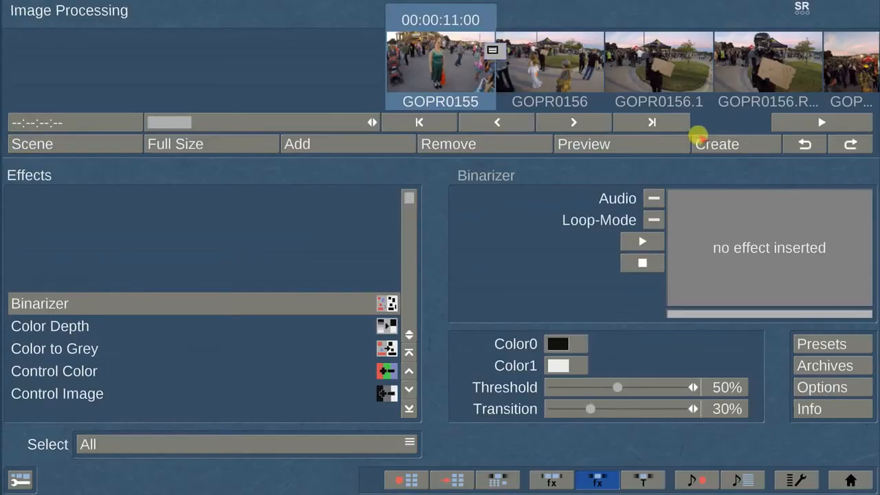
pyautogui.click(658, 122)
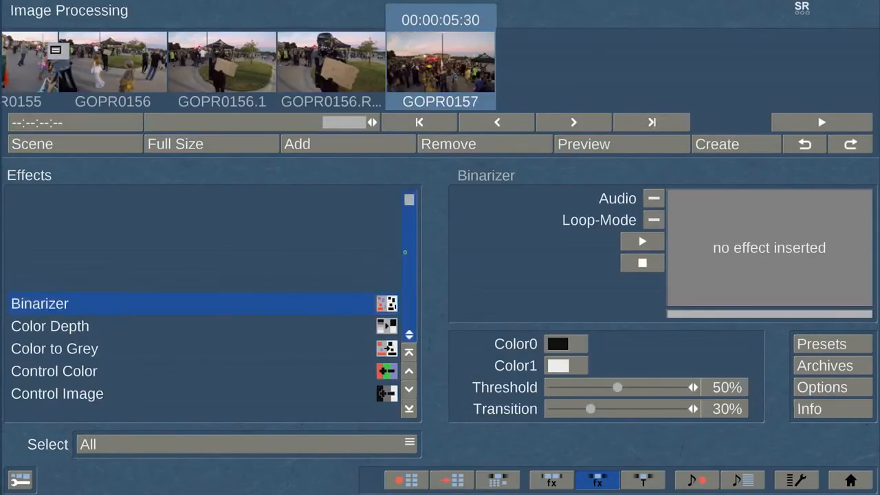
# Apply the Spread effect to GOPR0157 and render it.
pyautogui.scroll(-20, 207, 302)
pyautogui.click(262, 265)
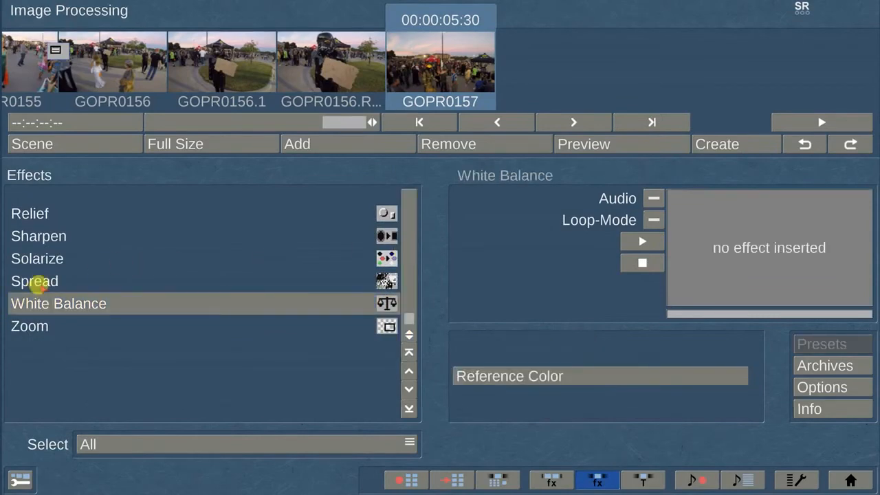
pyautogui.click(33, 286)
pyautogui.click(340, 144)
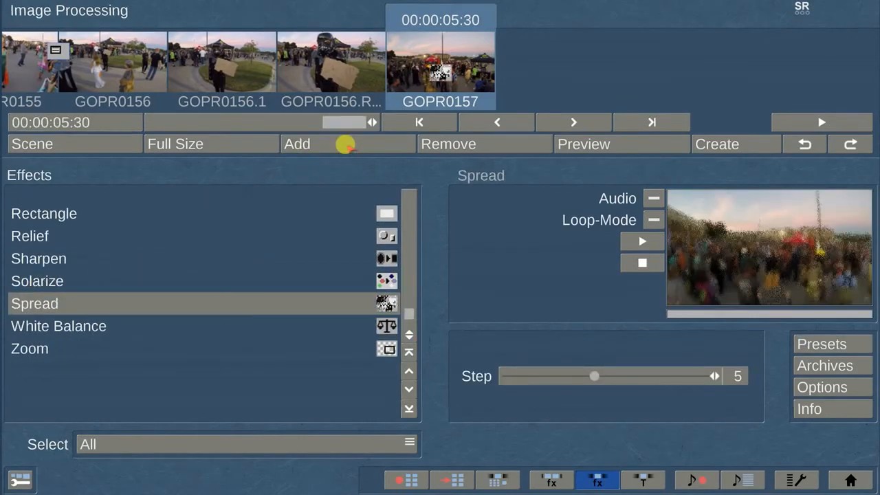
pyautogui.click(745, 142)
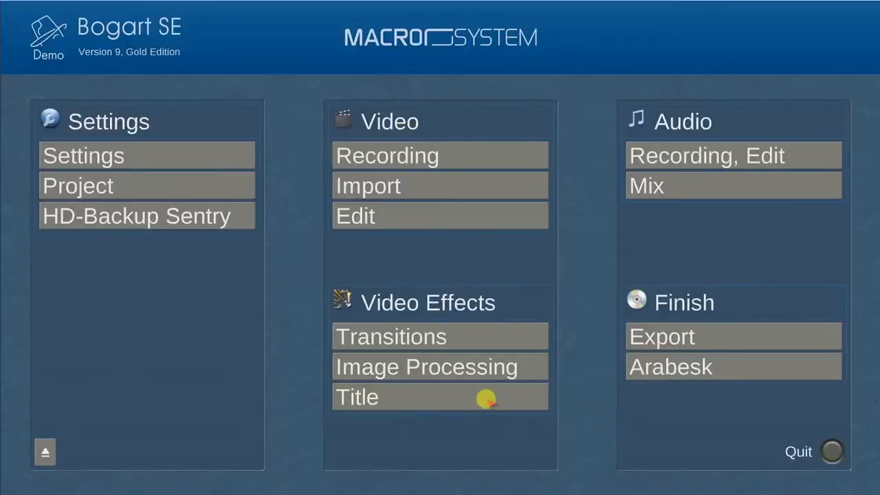
# Add a Through Fading Pages title to scene GOPR0156.1.
pyautogui.click(485, 393)
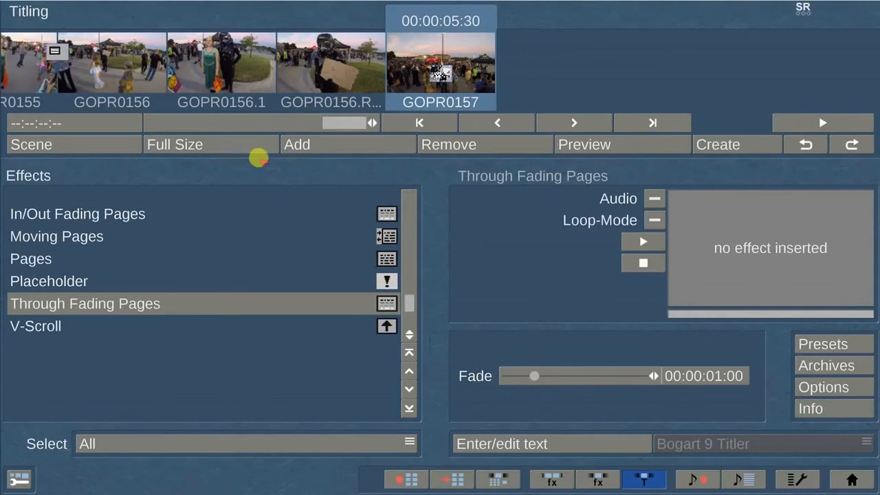
pyautogui.click(247, 61)
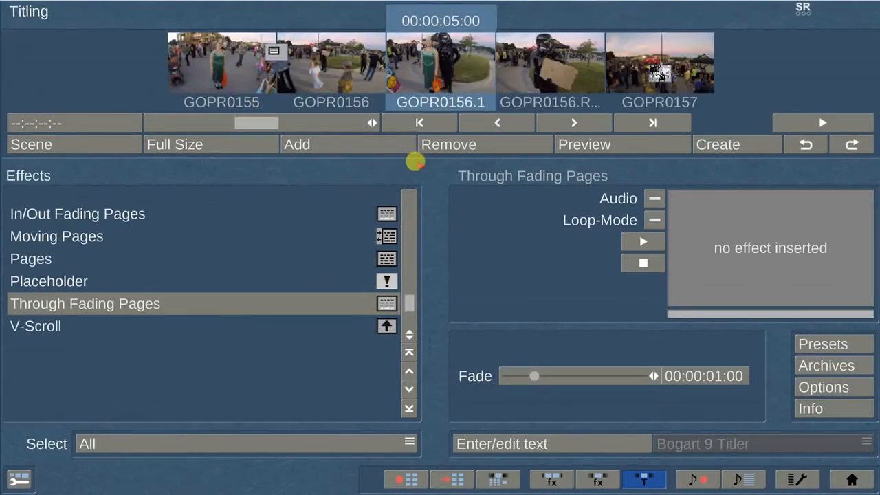
pyautogui.click(407, 209)
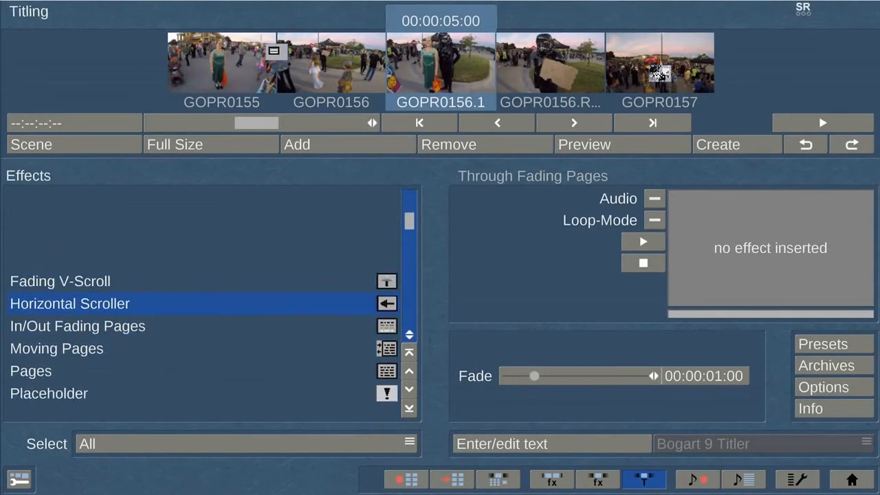
pyautogui.click(406, 216)
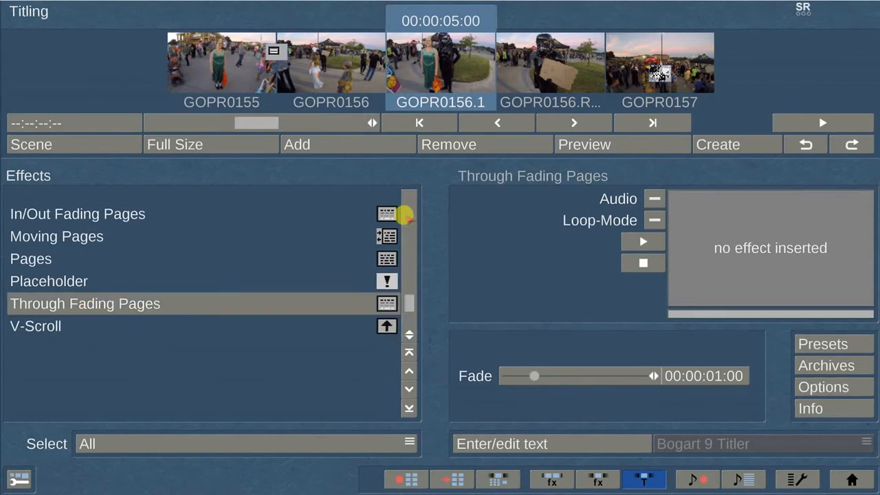
pyautogui.click(400, 143)
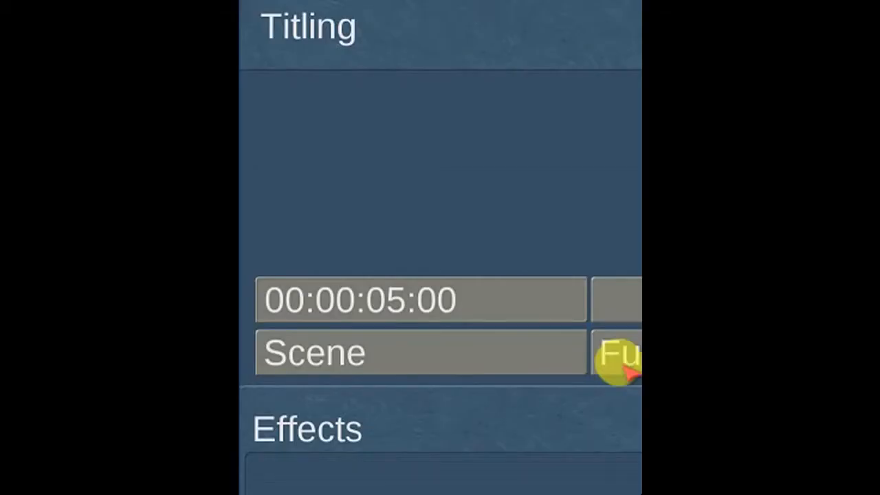
# Limit the title to a custom range from 00:00:30:17 to 00:00:32:17.
pyautogui.click(507, 294)
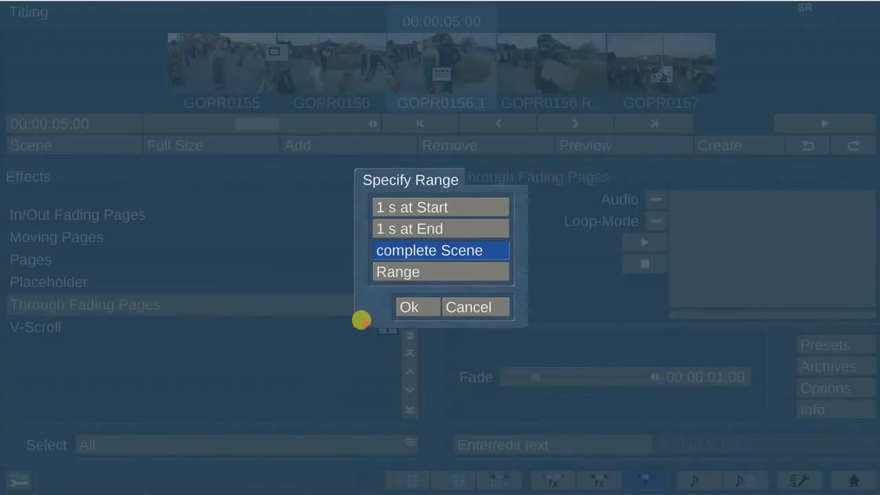
pyautogui.click(422, 271)
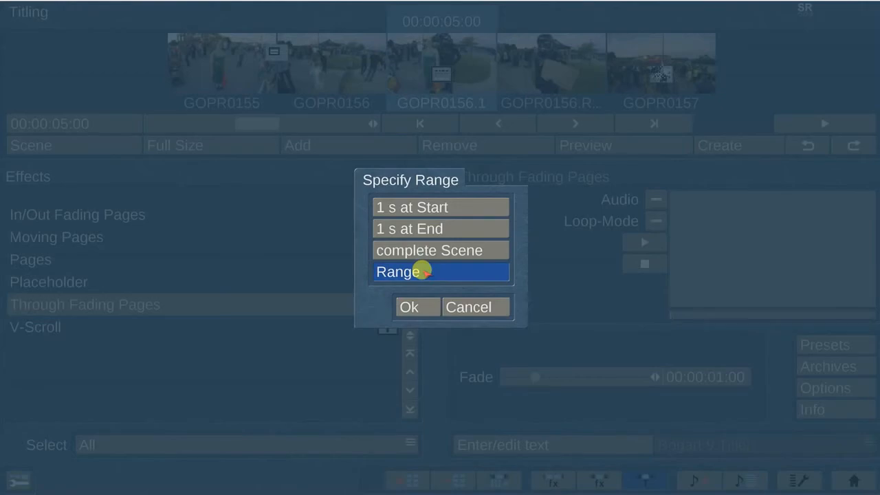
pyautogui.click(410, 306)
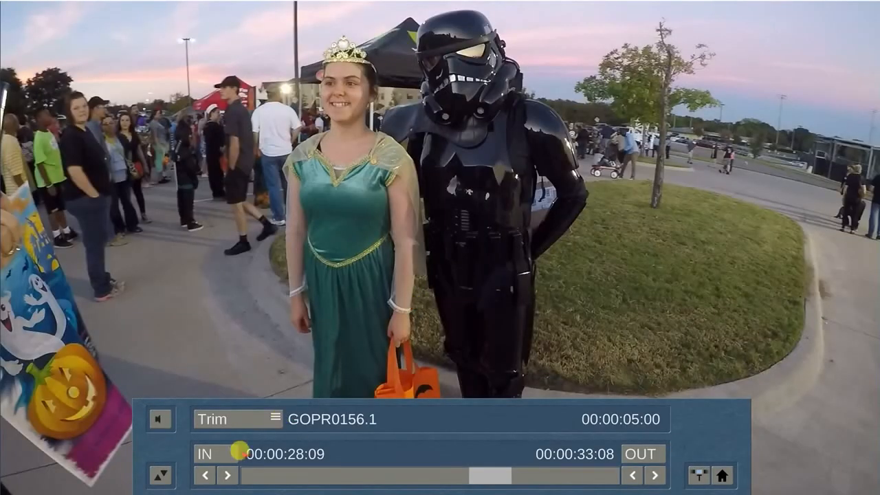
pyautogui.click(232, 452)
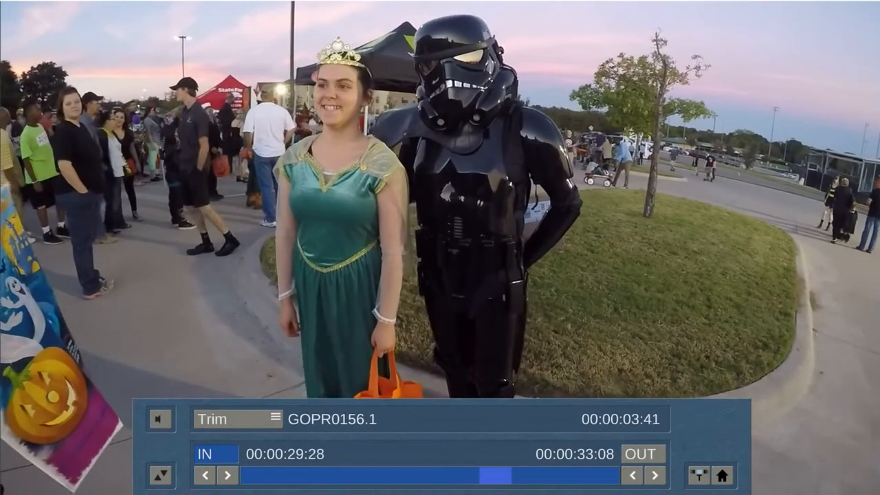
pyautogui.click(233, 453)
pyautogui.click(647, 452)
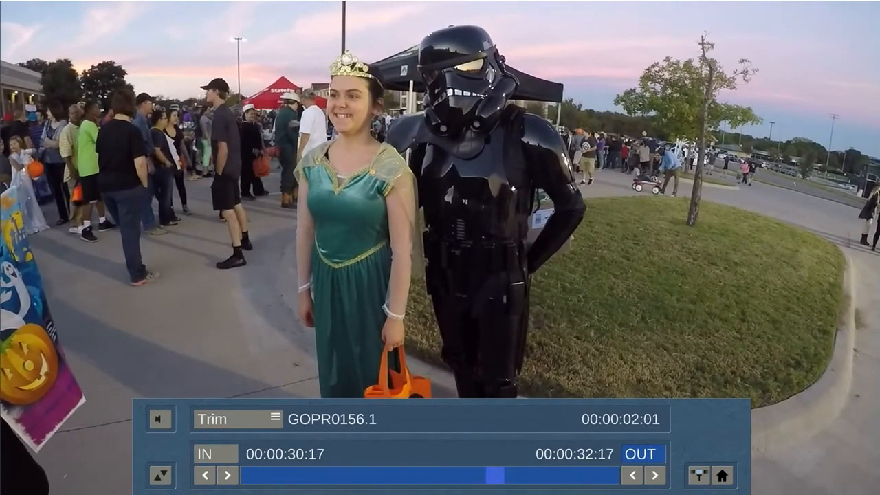
pyautogui.click(650, 452)
pyautogui.click(632, 475)
pyautogui.click(696, 474)
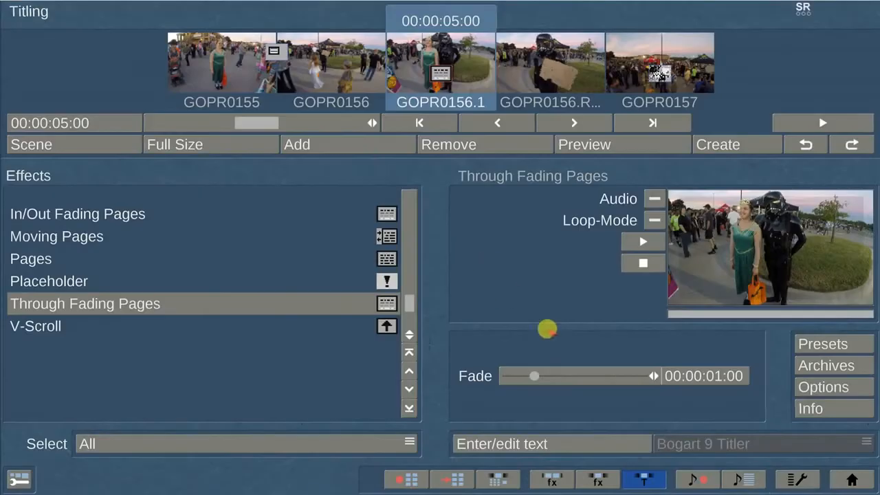
# Enter the person's name as title text in KEAGAN font, size 100, centred.
pyautogui.click(584, 443)
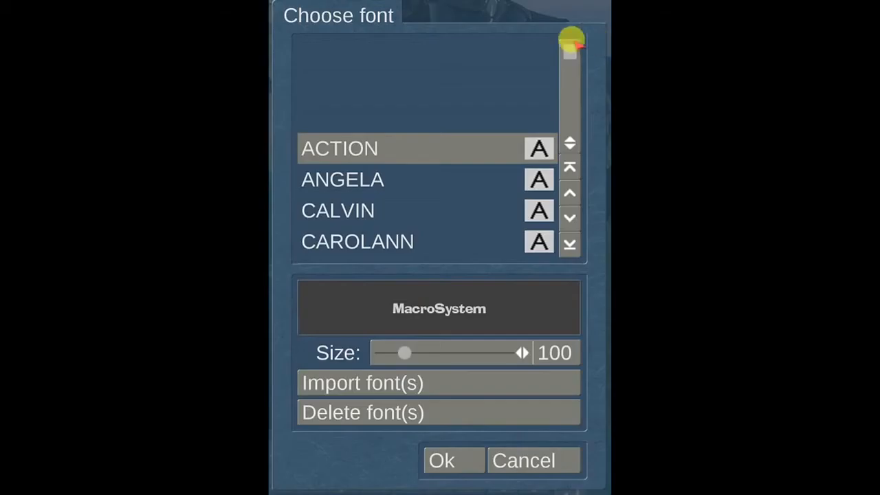
pyautogui.moveTo(571, 41); pyautogui.dragTo(570, 105)
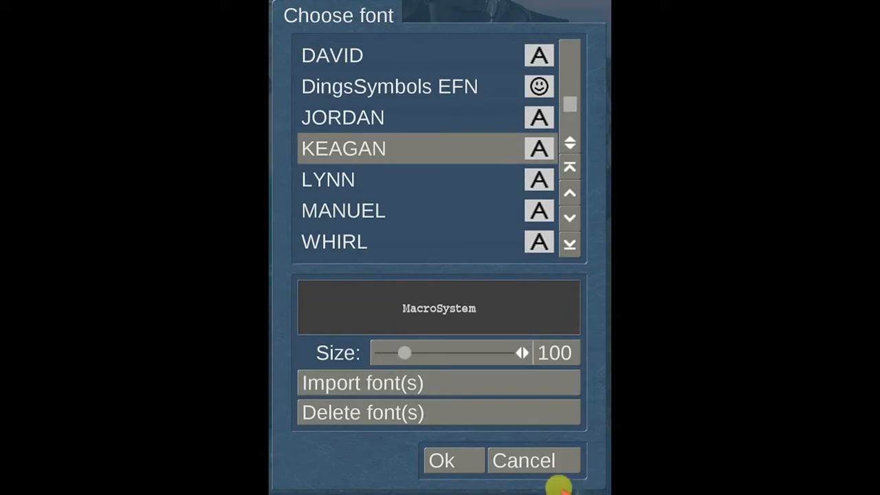
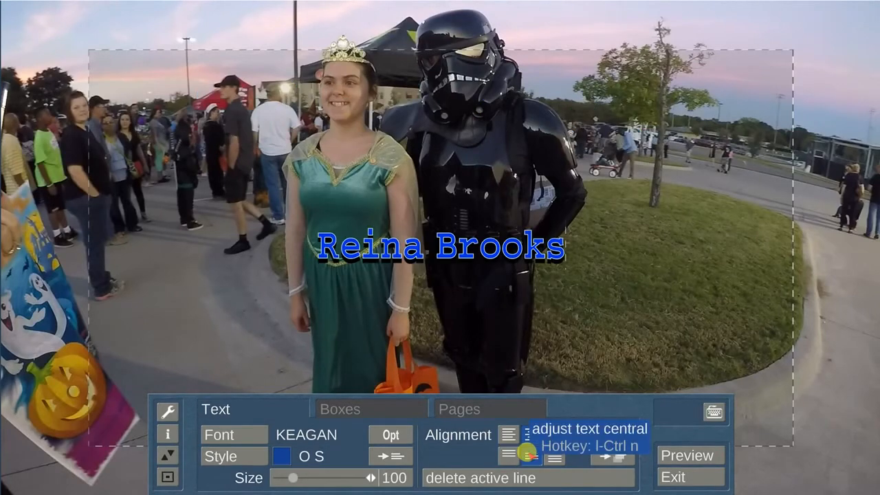
# Give the title text smooth edges and a blue colour, then leave the text editor.
pyautogui.click(287, 461)
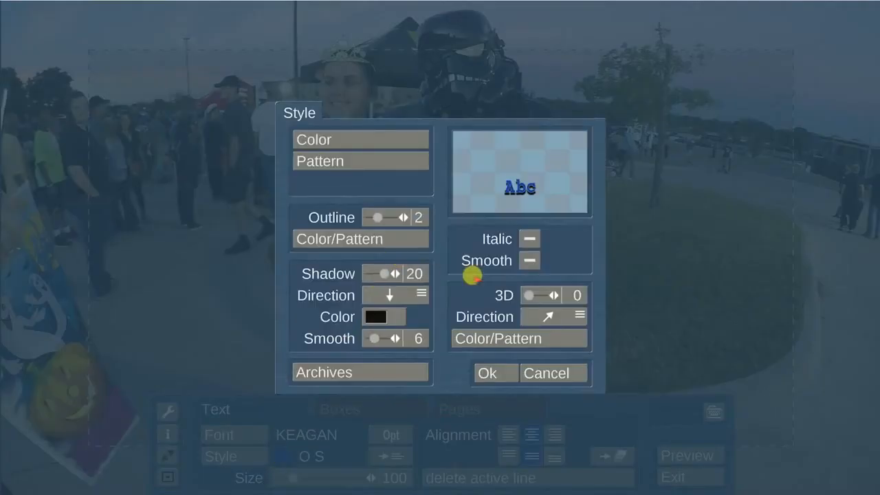
pyautogui.click(521, 261)
pyautogui.click(401, 139)
pyautogui.click(326, 249)
pyautogui.click(326, 292)
pyautogui.click(470, 356)
pyautogui.click(482, 372)
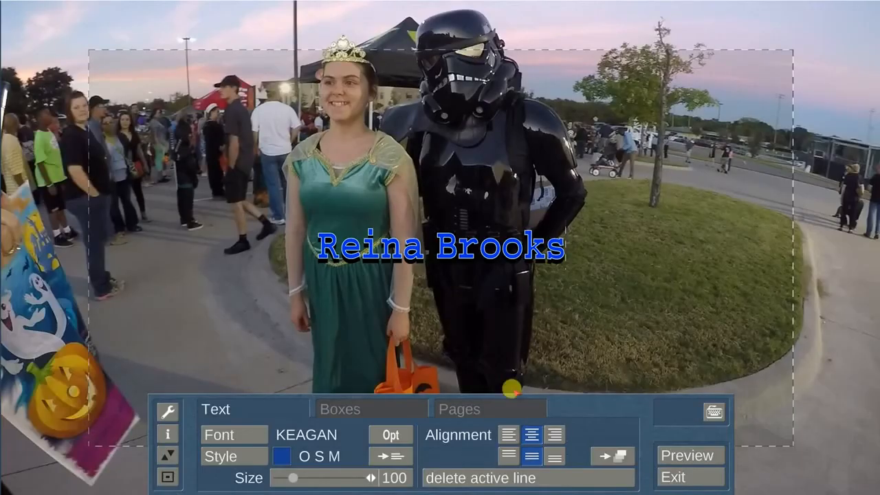
pyautogui.click(680, 474)
pyautogui.click(303, 348)
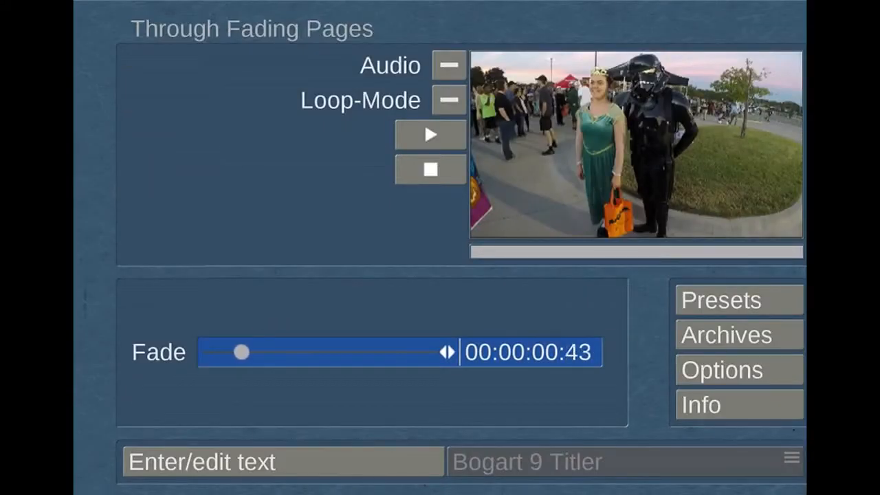
# Set the title fade to 00:00:01:00, render it, and go to Audio Recording, Edit.
pyautogui.click(281, 344)
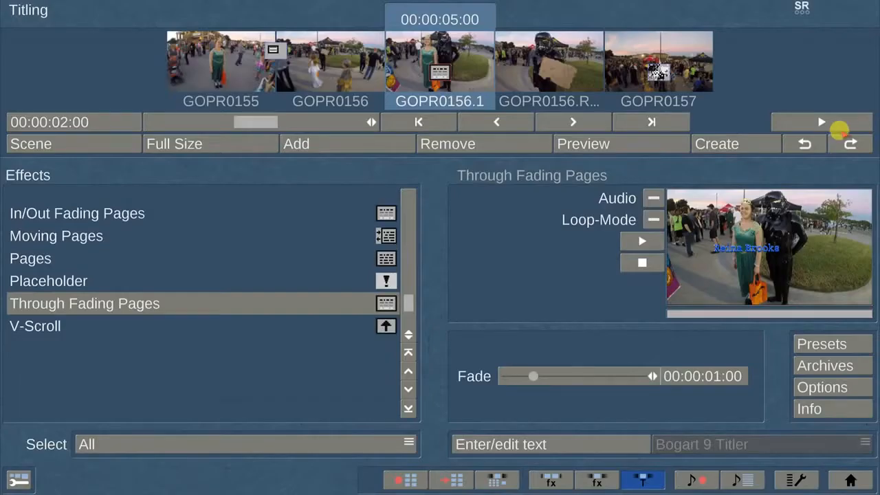
pyautogui.click(756, 143)
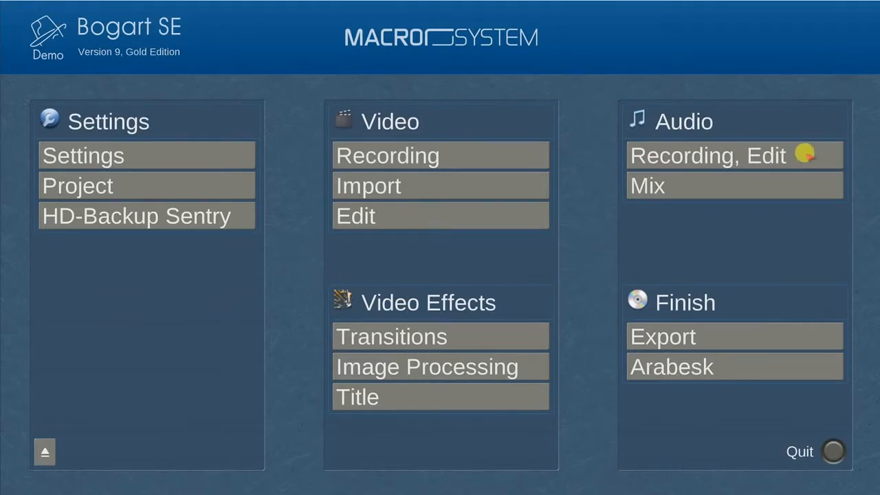
pyautogui.click(805, 154)
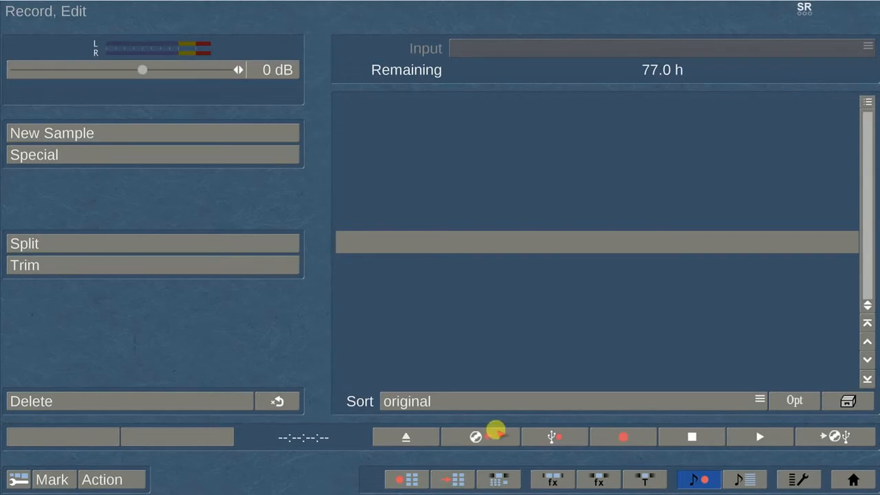
pyautogui.click(495, 432)
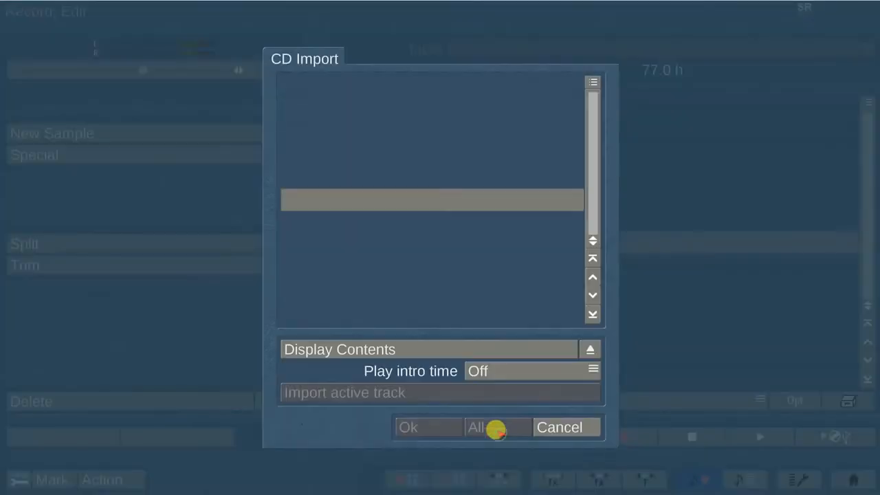
# List the CD contents, import Track 03 into the project, then mark all tracks.
pyautogui.click(457, 345)
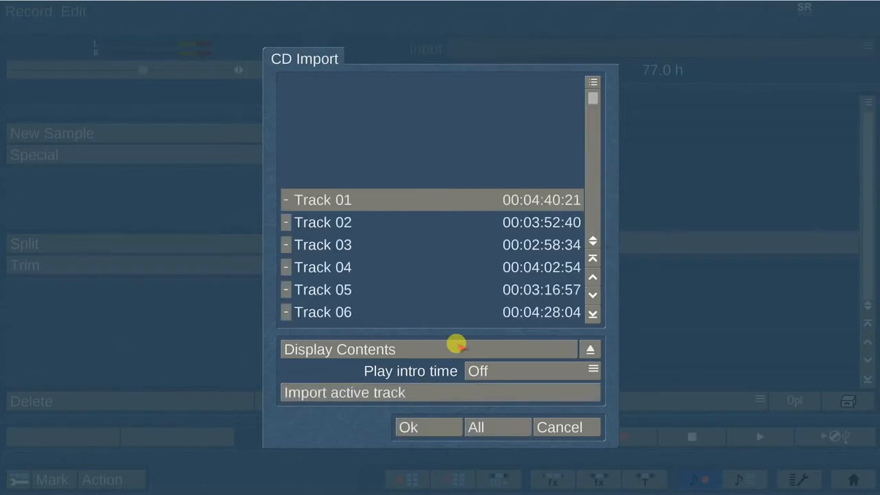
pyautogui.click(282, 243)
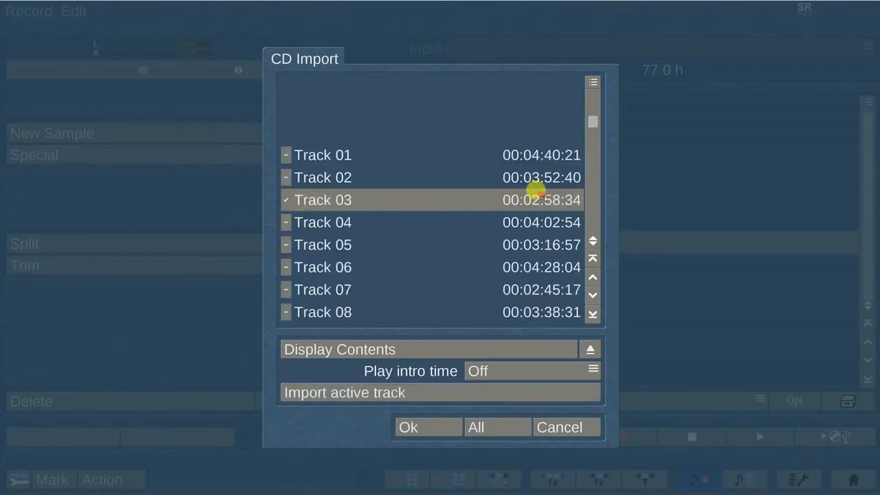
pyautogui.click(430, 391)
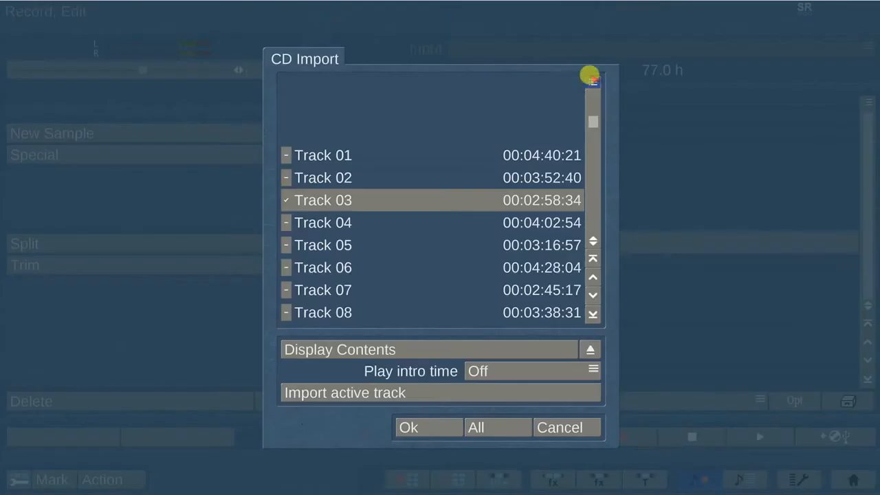
pyautogui.click(592, 80)
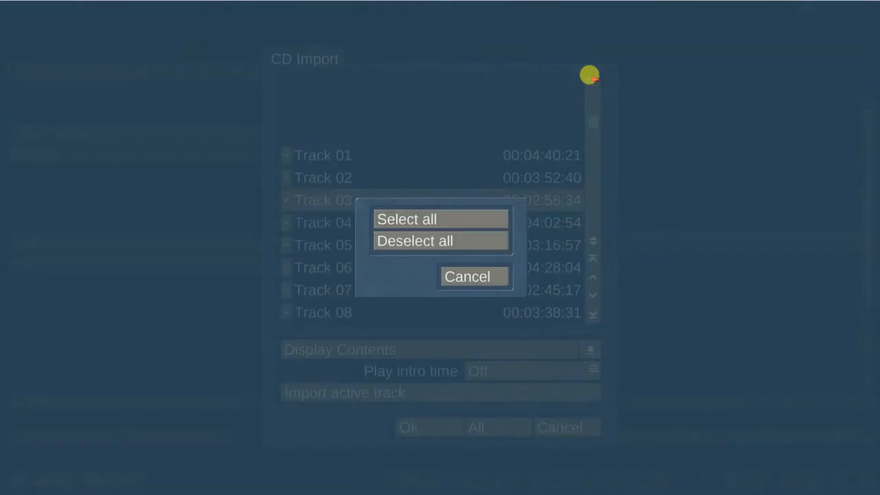
pyautogui.click(461, 219)
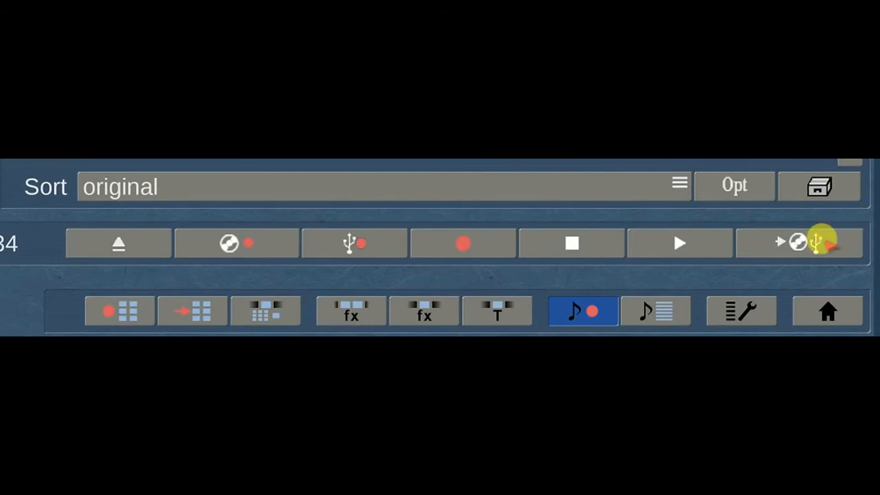
# Export Track 03 as an MP3 at high quality, with the Desktop as the target folder.
pyautogui.click(822, 241)
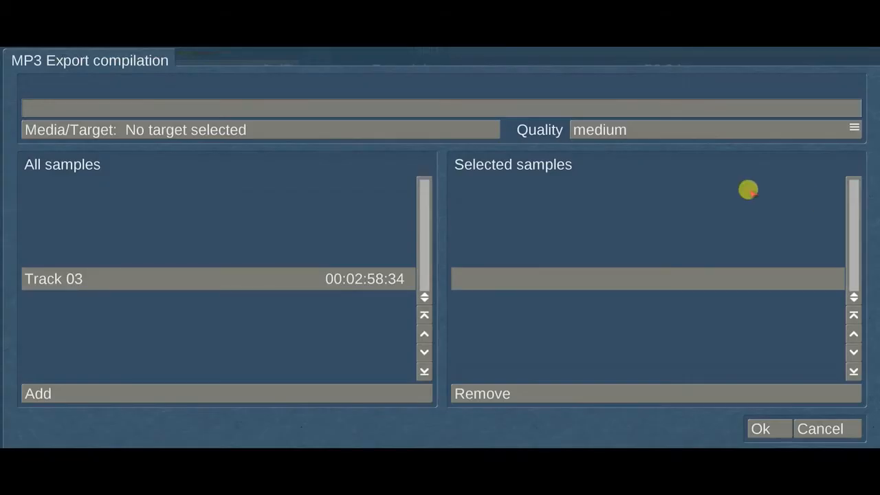
pyautogui.click(336, 127)
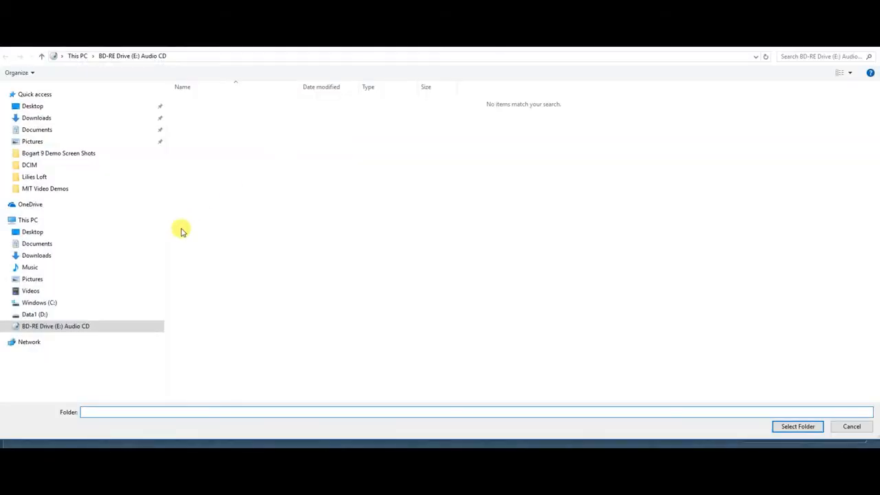
pyautogui.click(32, 106)
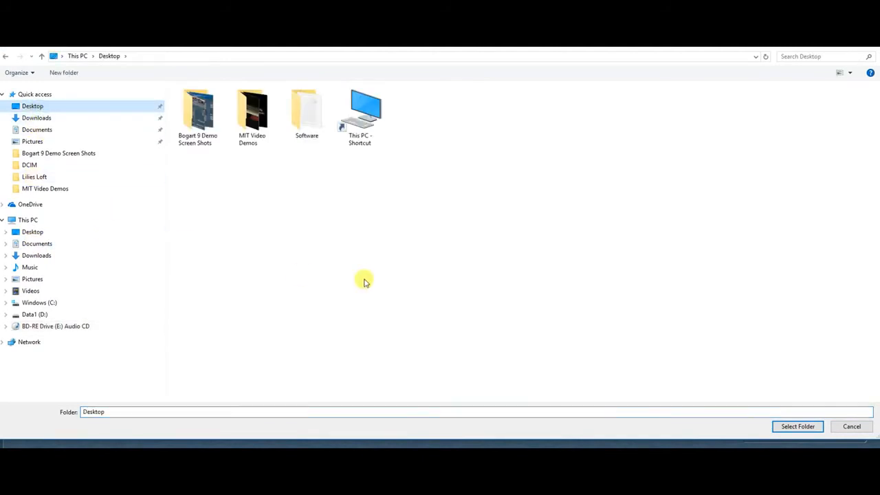
pyautogui.click(791, 425)
pyautogui.click(398, 390)
pyautogui.click(619, 128)
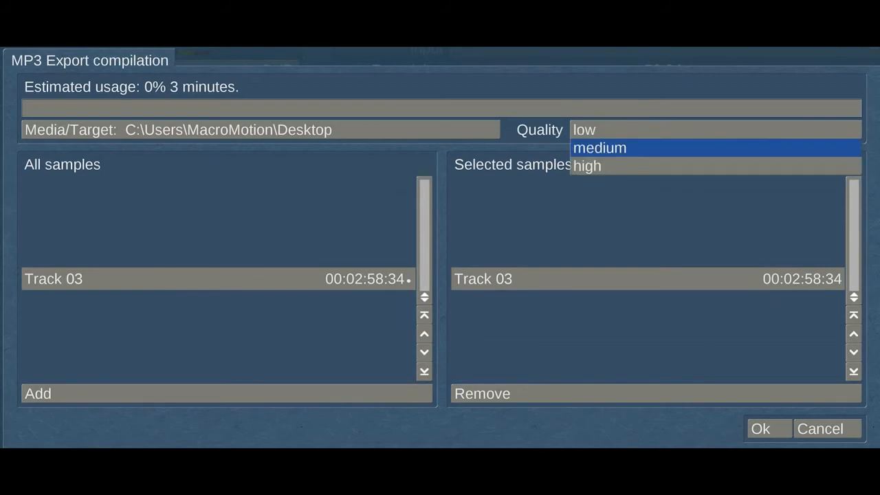
pyautogui.click(662, 165)
pyautogui.click(772, 426)
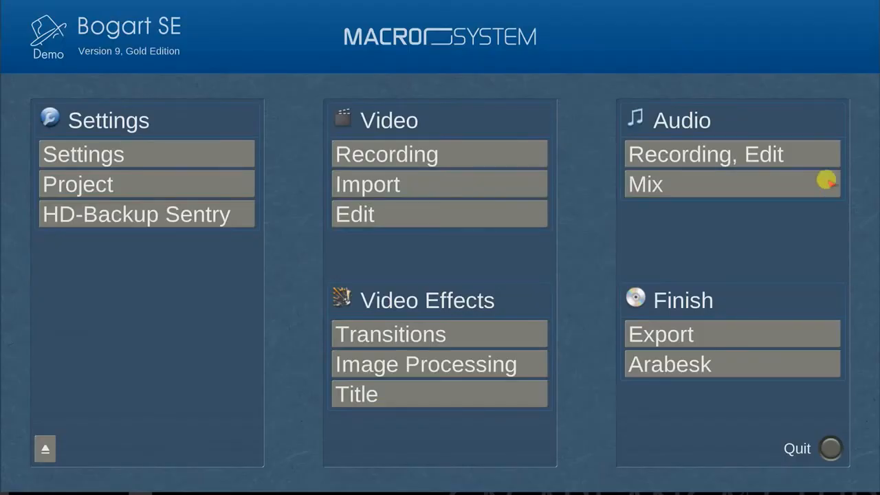
# Place Track 03 on audio track 2 at 00:00:05:00 in the Mix timeline.
pyautogui.click(778, 176)
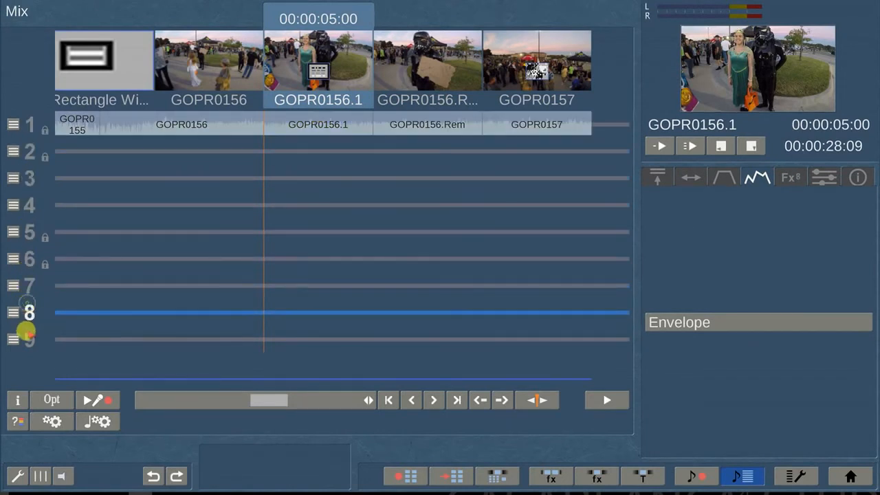
pyautogui.click(29, 336)
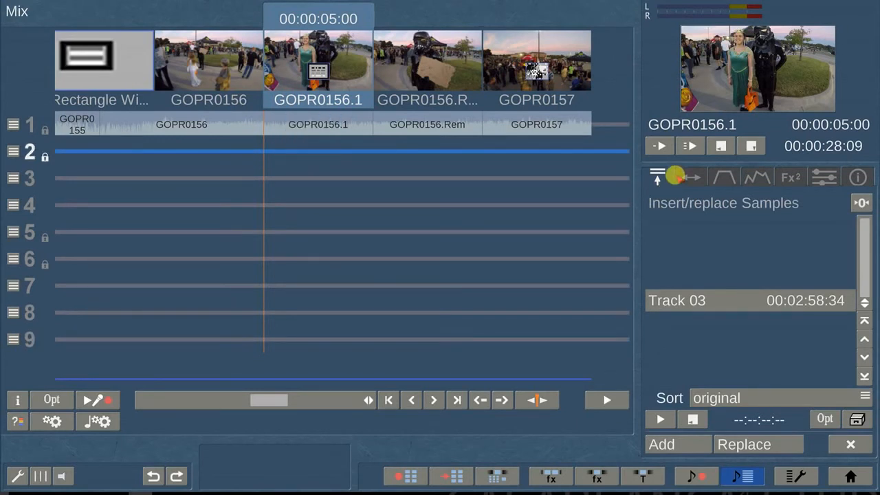
pyautogui.click(662, 443)
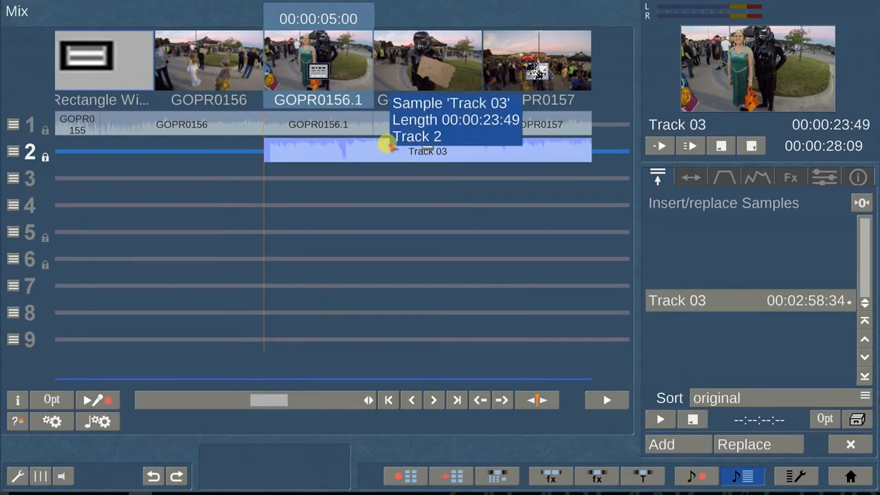
# Keep Track 03's volume at 0 dB and apply 1:00 fade-in and fade-out presets.
pyautogui.click(725, 177)
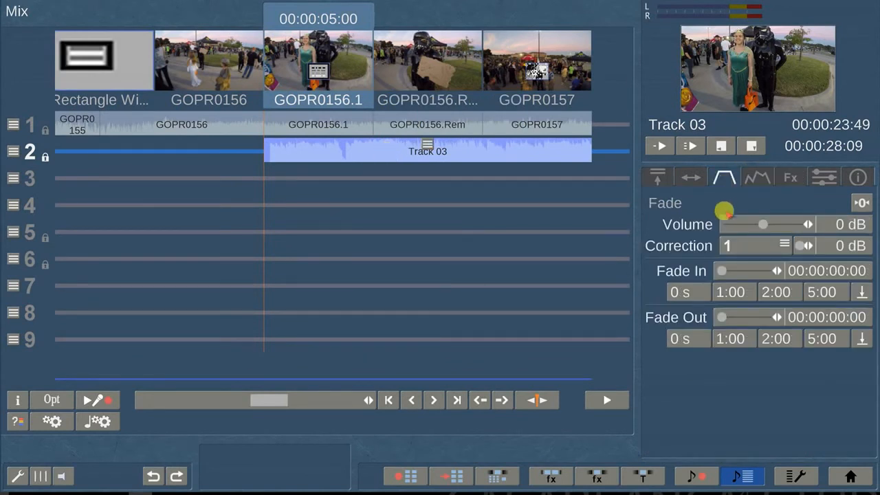
pyautogui.moveTo(759, 219); pyautogui.dragTo(728, 224)
pyautogui.moveTo(745, 224); pyautogui.dragTo(764, 225)
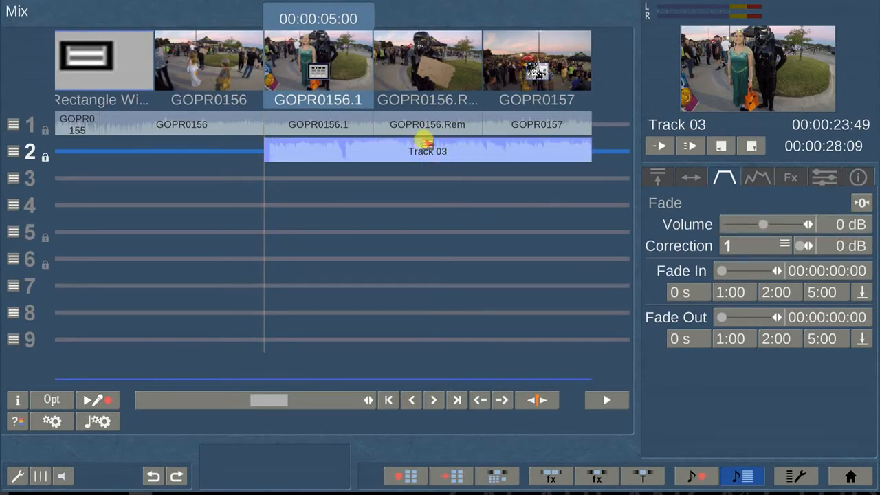
pyautogui.click(424, 142)
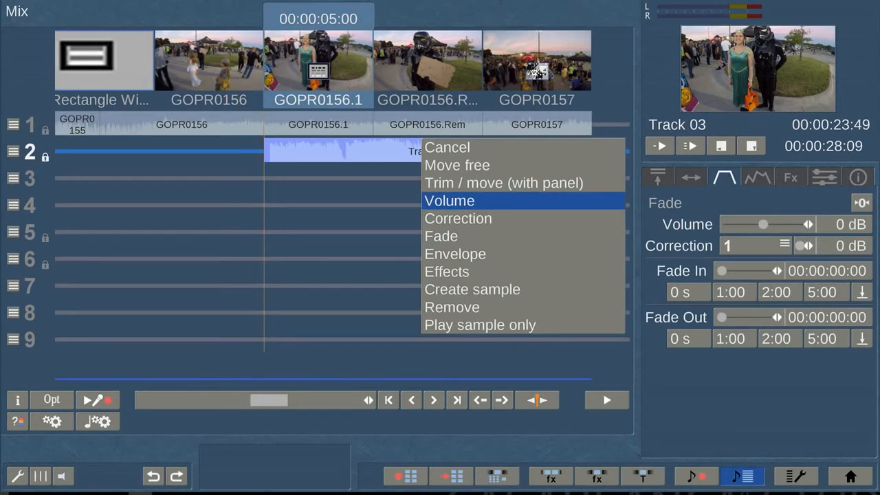
pyautogui.click(454, 201)
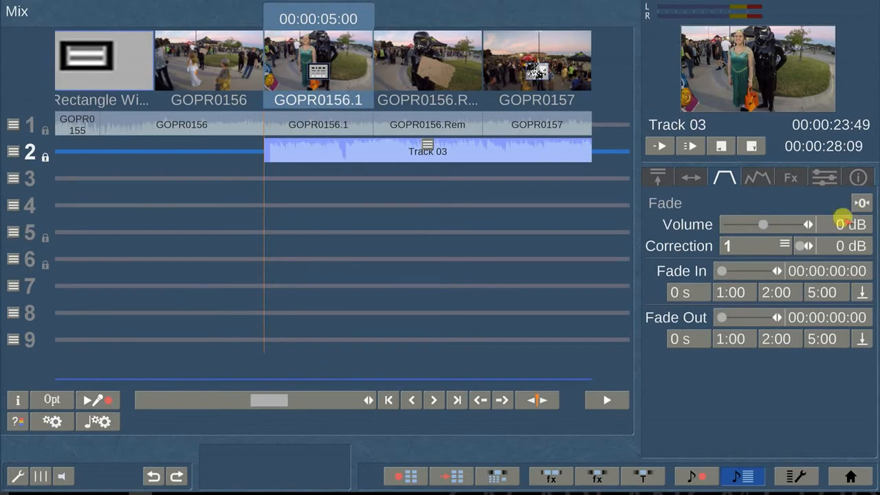
pyautogui.click(731, 292)
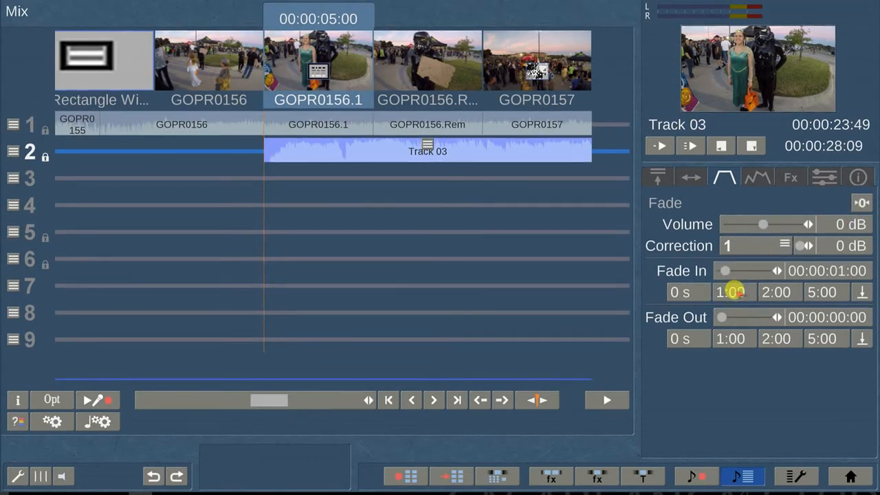
pyautogui.click(732, 338)
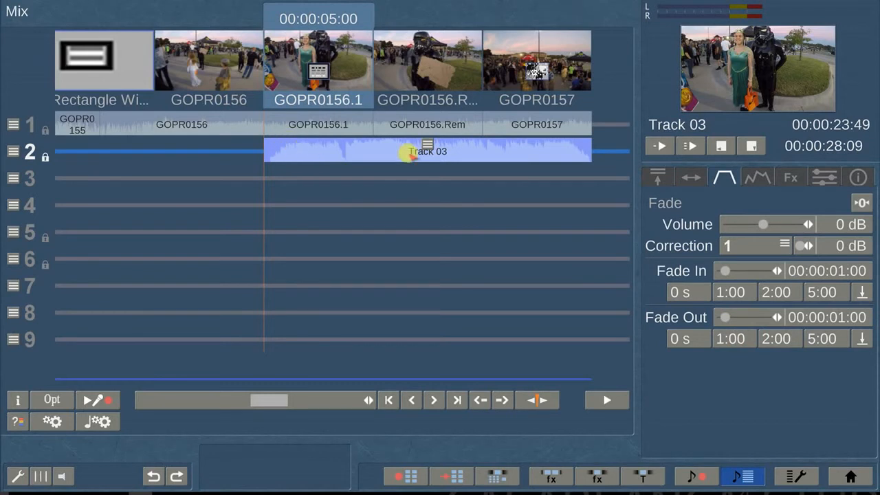
pyautogui.click(756, 173)
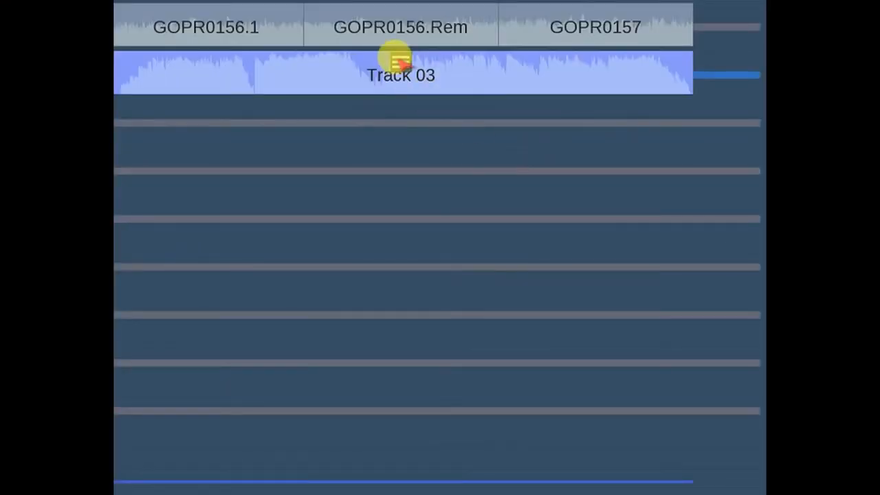
pyautogui.click(395, 59)
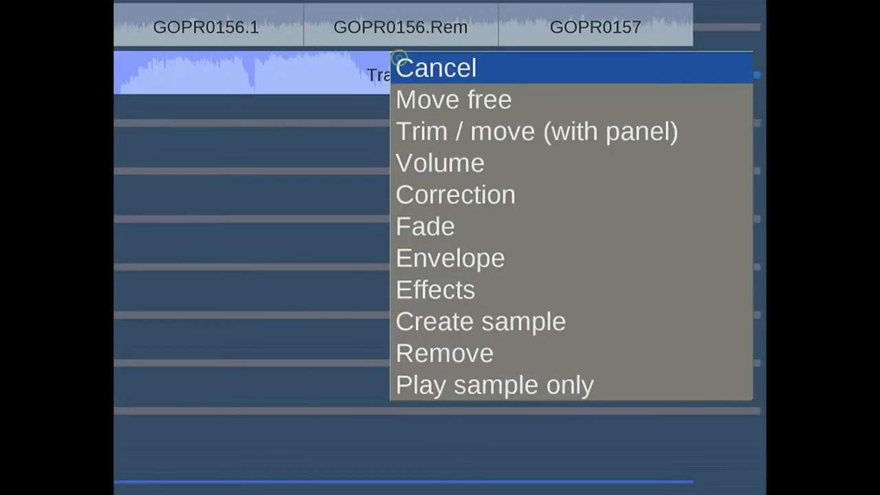
# Add four volume envelope points to Track 03 between about 9 and 11 seconds.
pyautogui.press('Down')
pyautogui.press('Down')
pyautogui.press('Down')
pyautogui.press('Down')
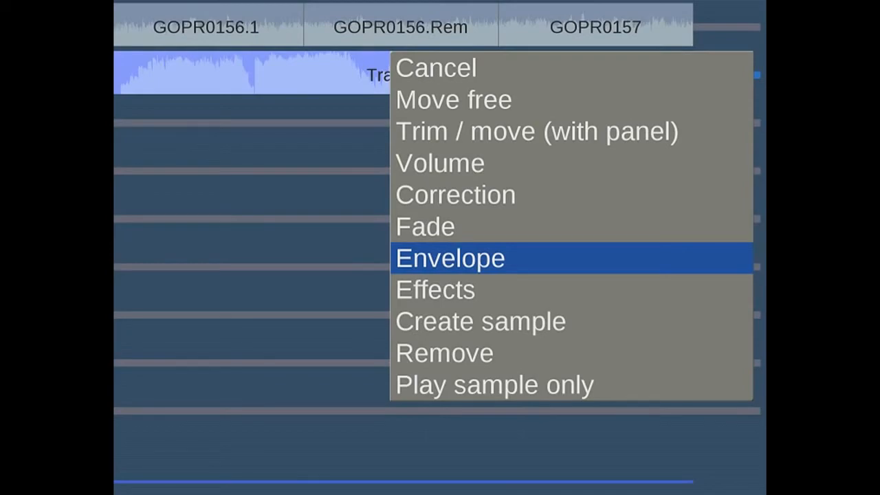
pyautogui.press('Return')
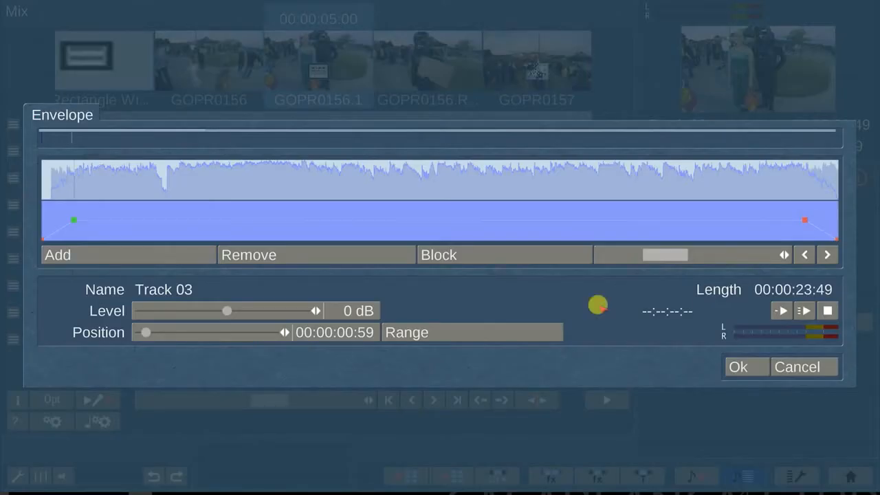
pyautogui.click(310, 220)
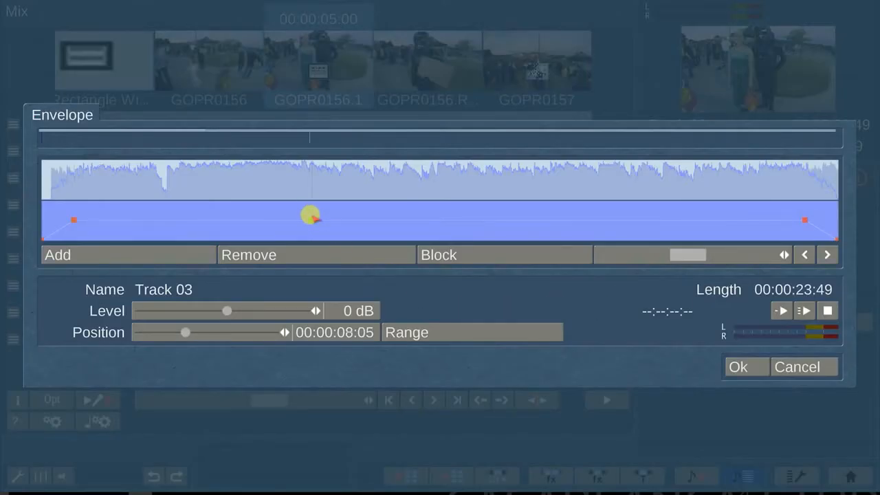
pyautogui.click(344, 220)
pyautogui.click(386, 220)
pyautogui.click(418, 221)
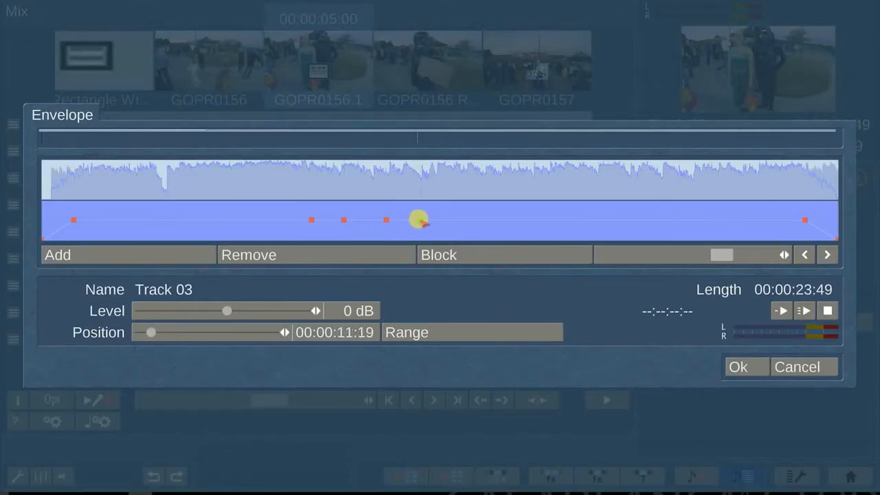
# Lower the 9- and 10-second envelope points, leaving a dip to -17 dB around 00:00:09:13.
pyautogui.click(344, 220)
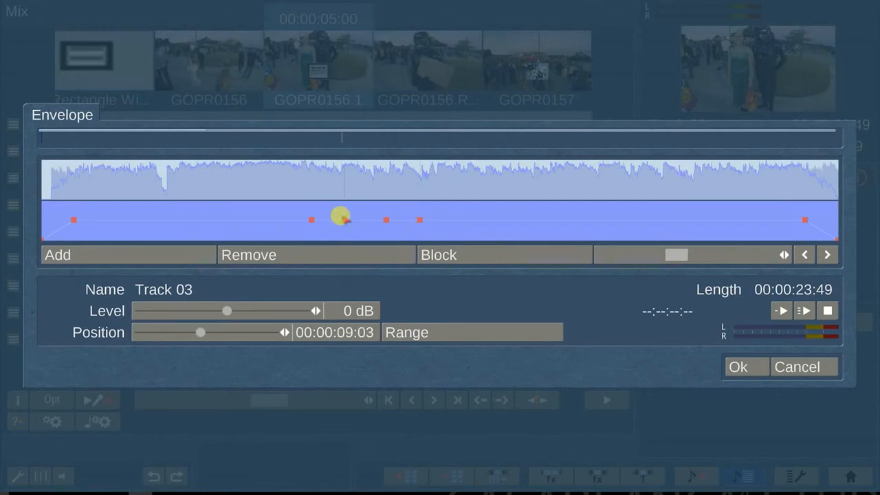
pyautogui.moveTo(344, 220); pyautogui.dragTo(343, 225)
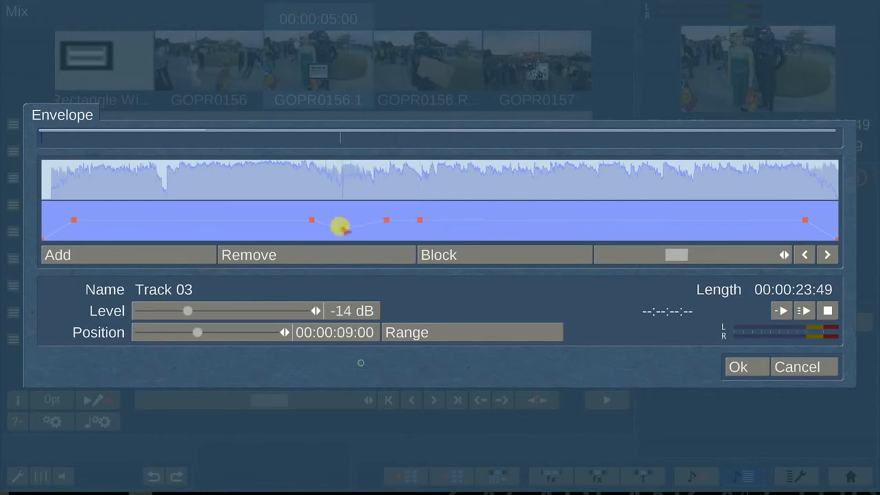
pyautogui.click(386, 219)
pyautogui.moveTo(386, 219); pyautogui.dragTo(385, 224)
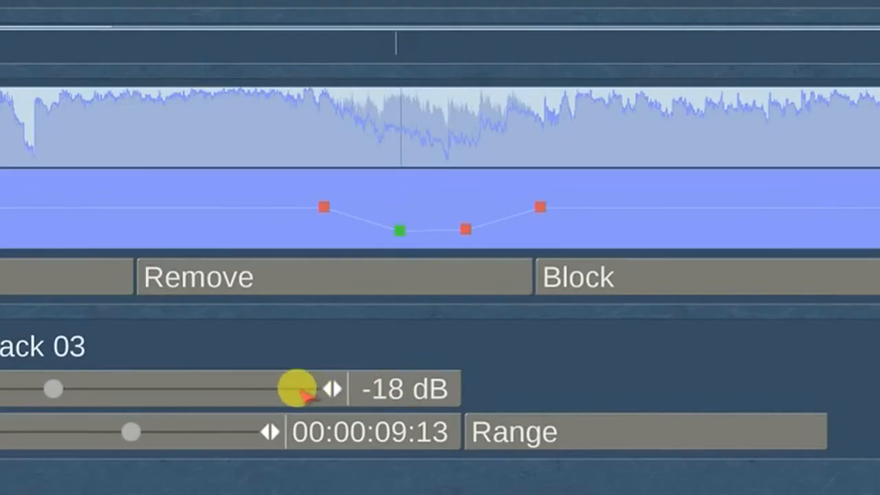
pyautogui.moveTo(297, 310); pyautogui.dragTo(310, 310)
pyautogui.moveTo(79, 389); pyautogui.dragTo(59, 390)
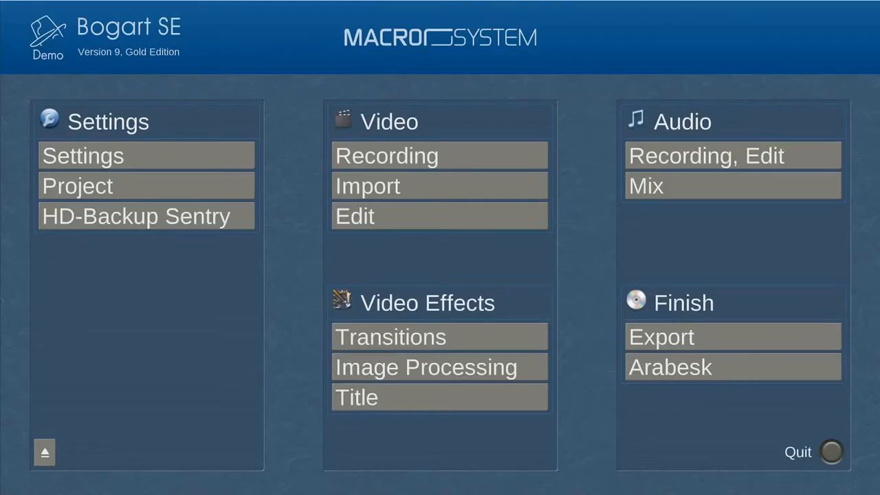
# Set the export mode to AVI and the quality to Max.
pyautogui.click(775, 341)
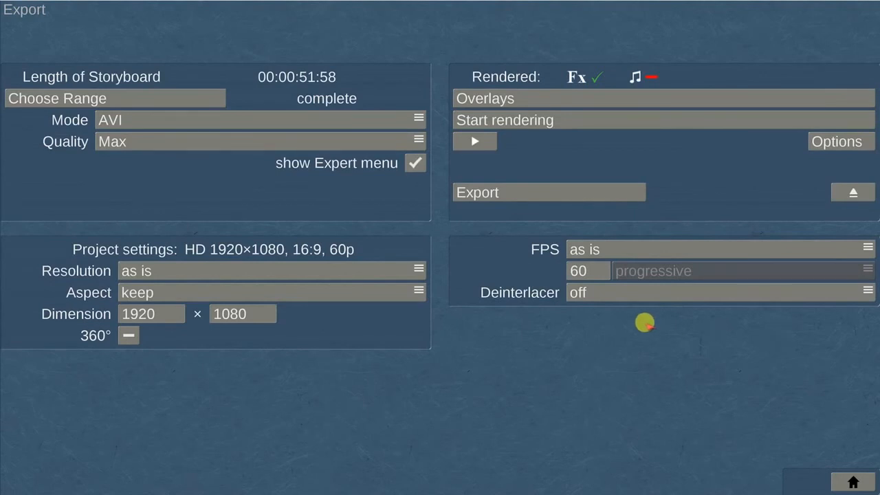
pyautogui.click(159, 118)
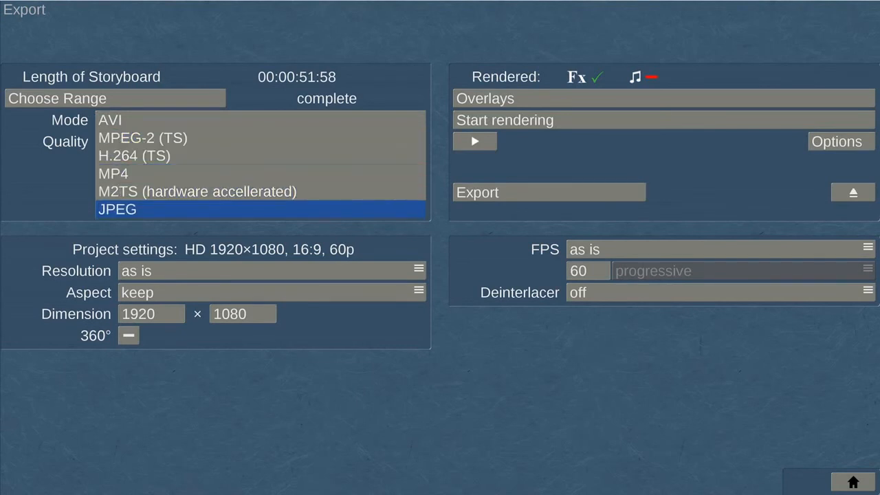
pyautogui.click(158, 120)
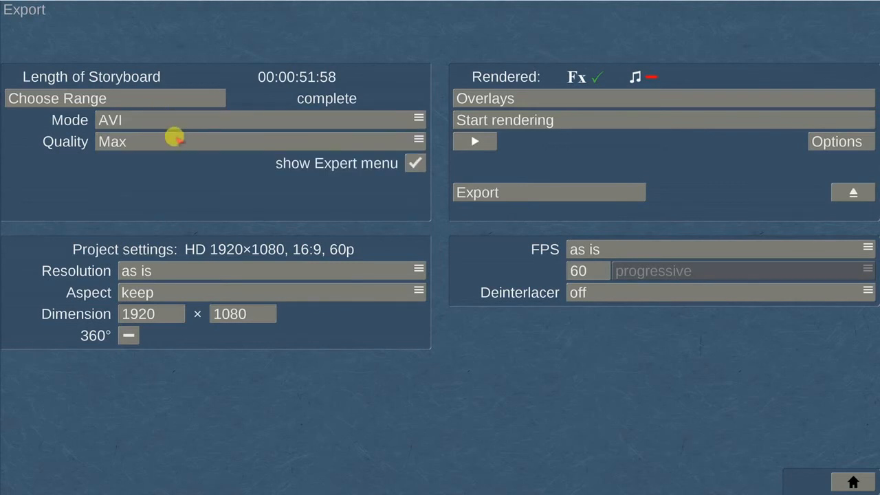
pyautogui.click(177, 140)
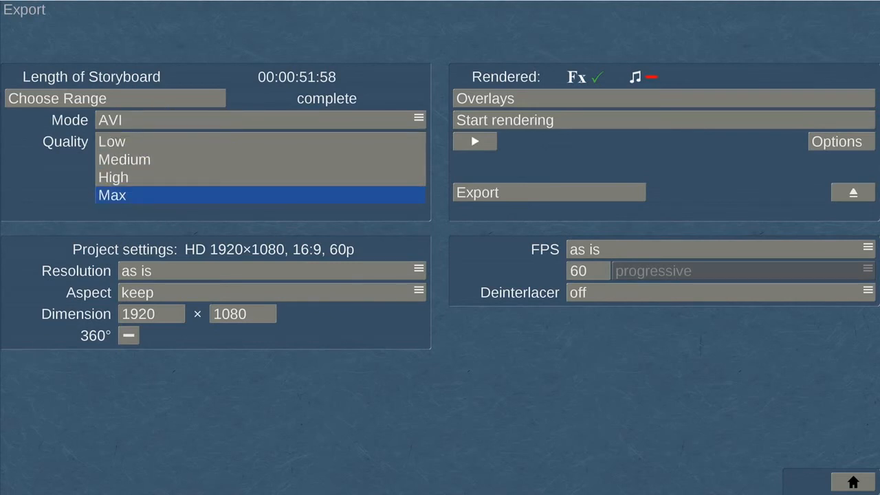
pyautogui.click(175, 139)
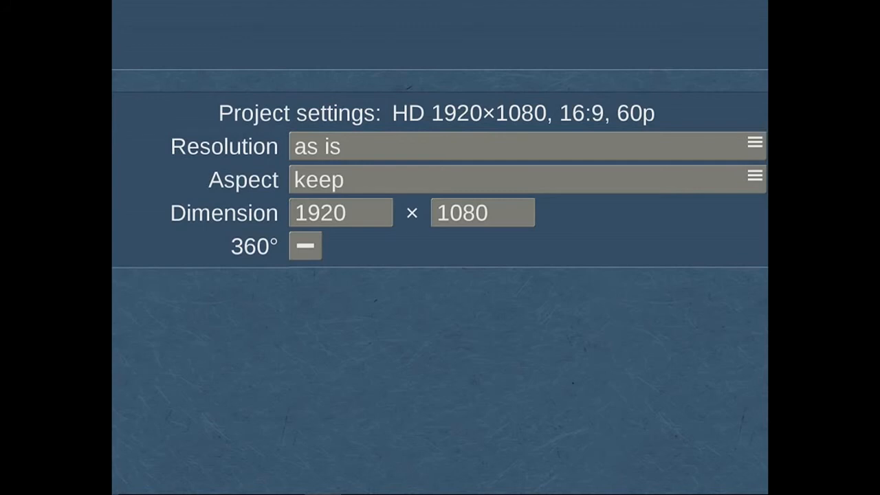
# Keep resolution 'as is', enable 360° output at 1920×960, and rotate Sunrise -90°.
pyautogui.click(520, 146)
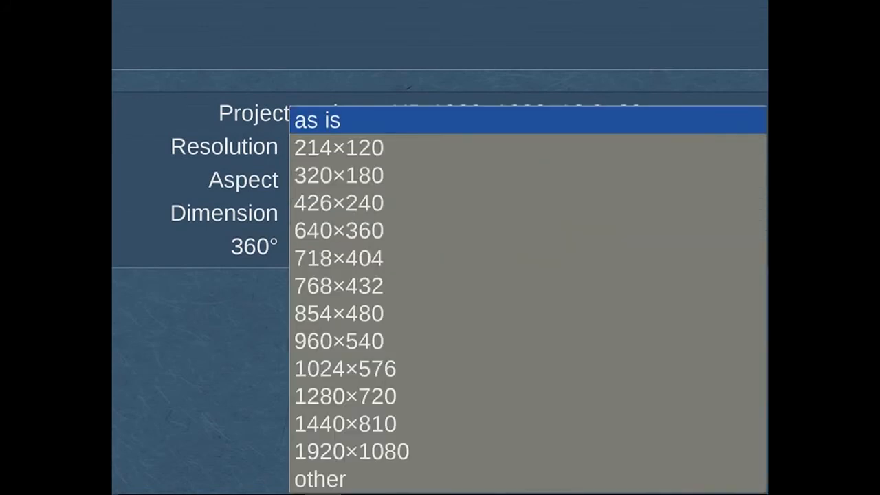
pyautogui.press('Down')
pyautogui.press('Down')
pyautogui.press('Down')
pyautogui.press('Down')
pyautogui.press('Down')
pyautogui.press('Down')
pyautogui.press('Down')
pyautogui.press('Down')
pyautogui.press('Down')
pyautogui.press('Down')
pyautogui.press('Down')
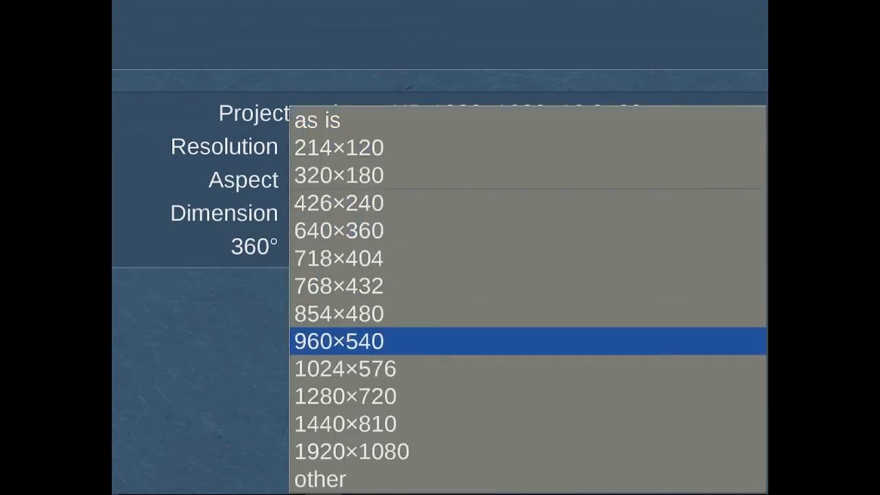
pyautogui.press('Down')
pyautogui.press('Down')
pyautogui.press('Up')
pyautogui.press('Up')
pyautogui.press('Up')
pyautogui.press('Up')
pyautogui.press('Up')
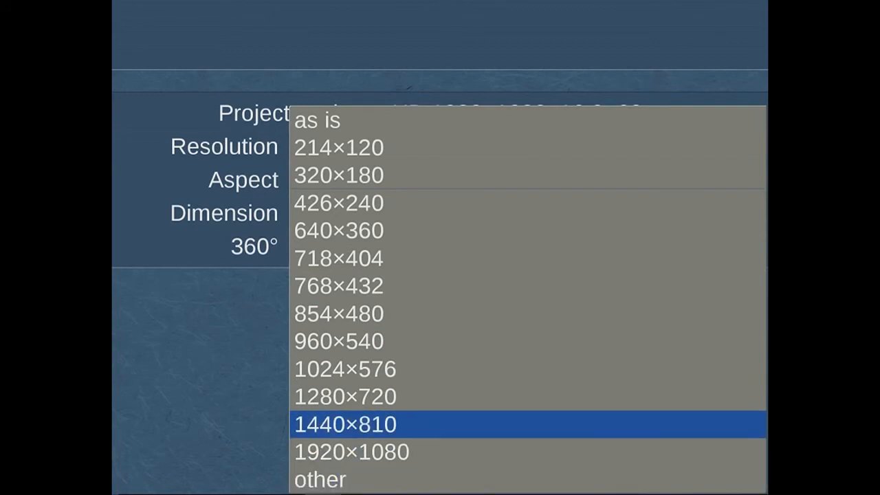
pyautogui.press('Up')
pyautogui.press('Up')
pyautogui.press('Up')
pyautogui.press('Up')
pyautogui.press('Up')
pyautogui.press('Up')
pyautogui.press('Up')
pyautogui.press('Up')
pyautogui.press('Return')
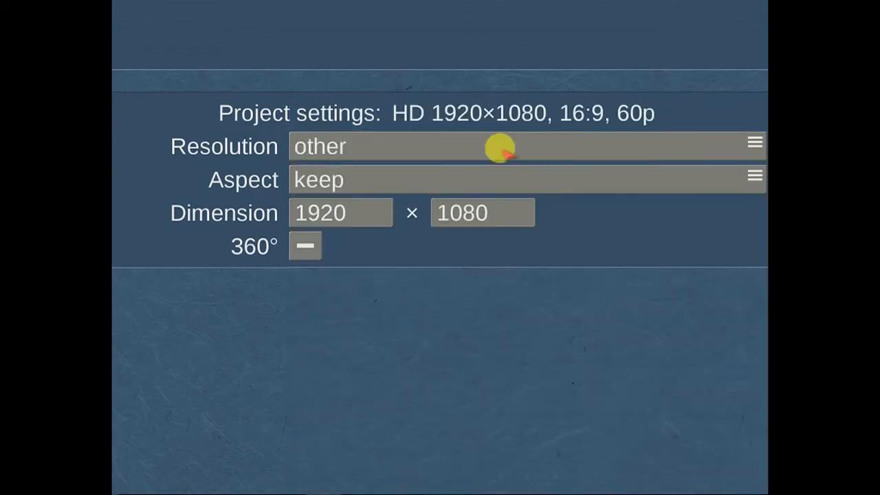
pyautogui.click(304, 246)
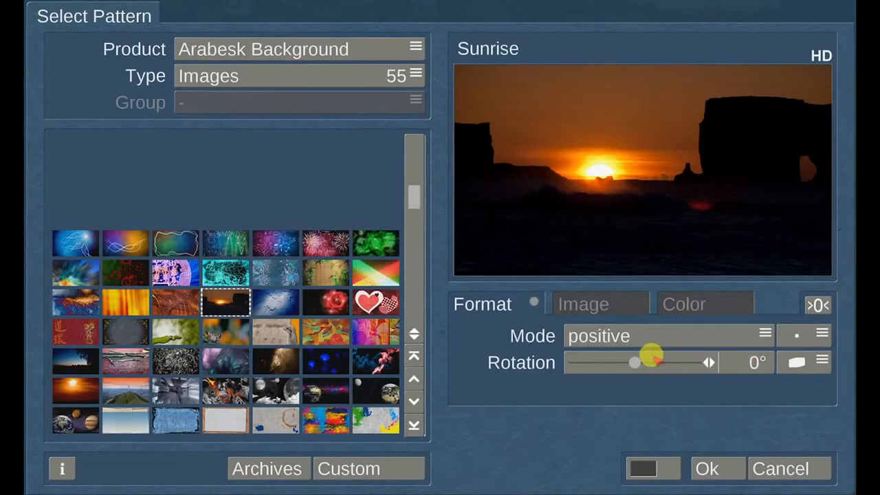
pyautogui.moveTo(649, 359); pyautogui.dragTo(604, 363)
# Rotate the Sunrise background to 18° and switch it to the slanted-fit mode.
pyautogui.click(797, 363)
pyautogui.click(791, 360)
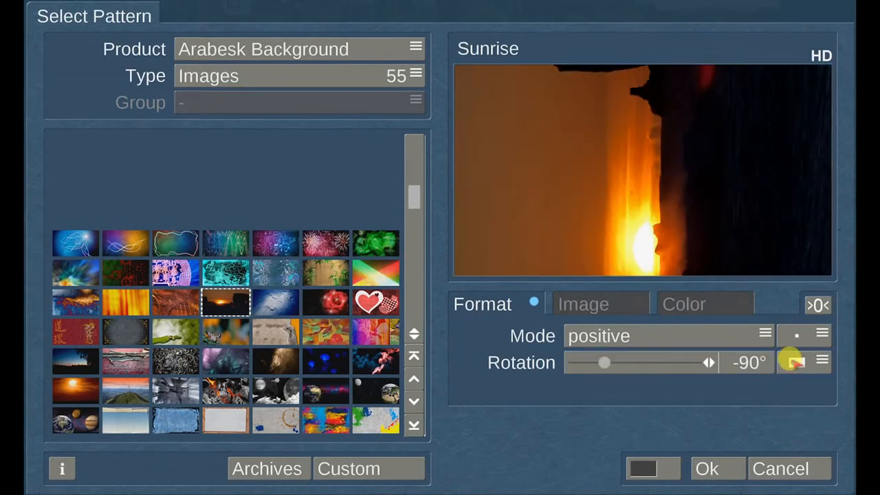
pyautogui.moveTo(604, 362); pyautogui.dragTo(640, 362)
pyautogui.click(802, 362)
pyautogui.moveTo(639, 363); pyautogui.dragTo(668, 363)
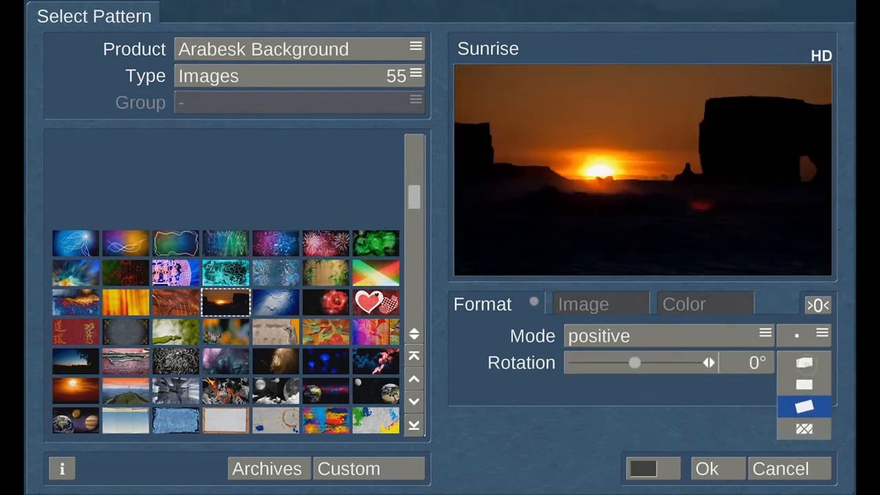
pyautogui.click(802, 406)
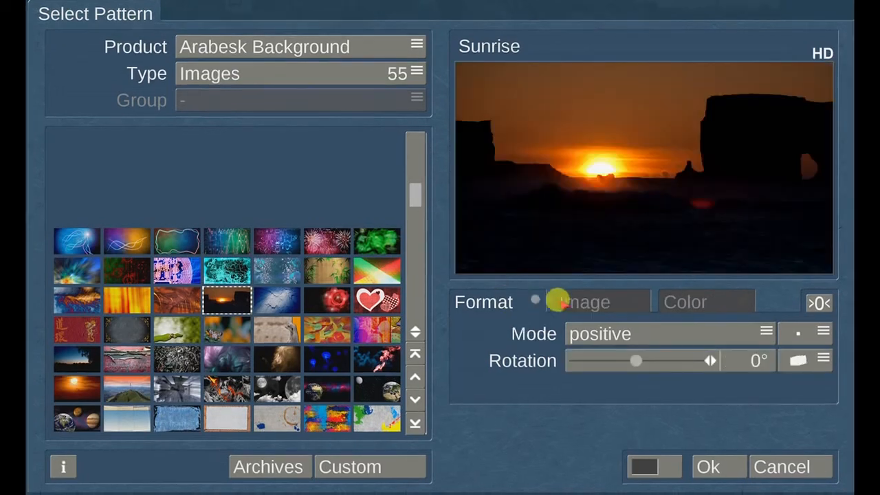
# Adjust the Sunrise background's brightness, contrast and colour sliders on the Image tab.
pyautogui.click(579, 302)
pyautogui.moveTo(635, 334); pyautogui.dragTo(663, 334)
pyautogui.moveTo(621, 360); pyautogui.dragTo(636, 360)
pyautogui.moveTo(621, 388); pyautogui.dragTo(672, 387)
pyautogui.moveTo(617, 335); pyautogui.dragTo(605, 334)
pyautogui.moveTo(694, 360); pyautogui.dragTo(675, 360)
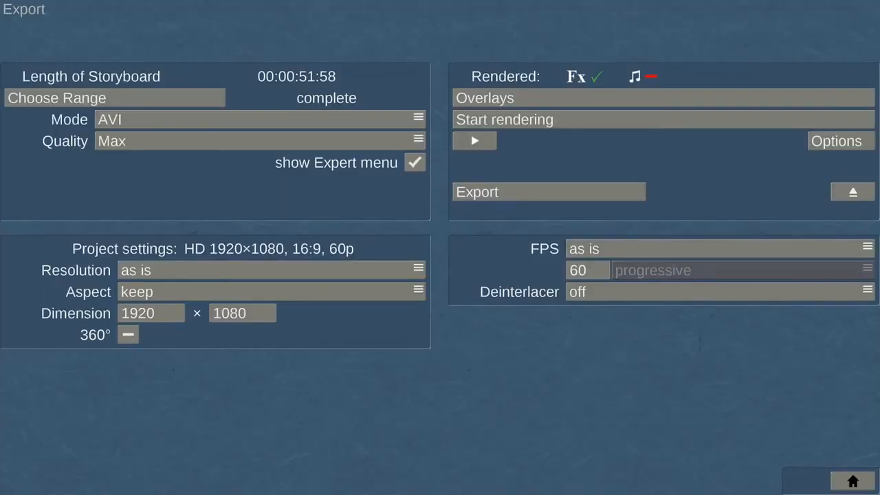
# Save the storyboard to drive L: as the AVI file 'Bogart 9 Test Project'.
pyautogui.click(571, 190)
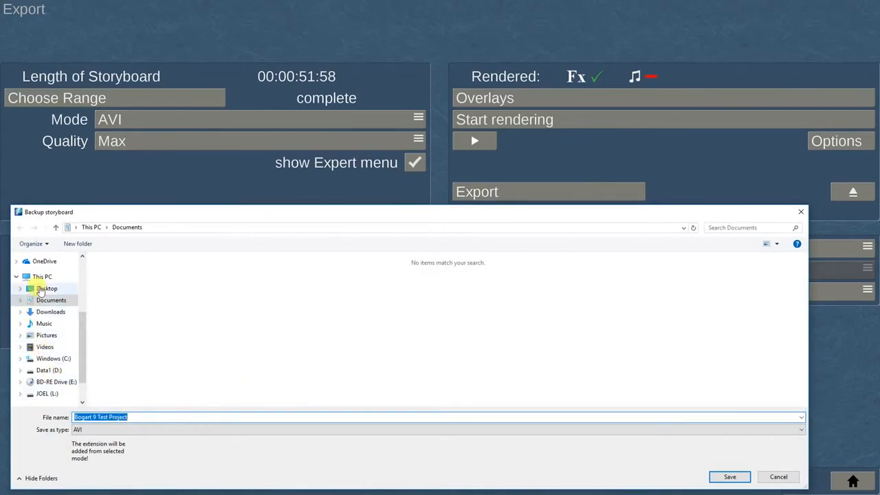
pyautogui.scroll(-1, 85, 363)
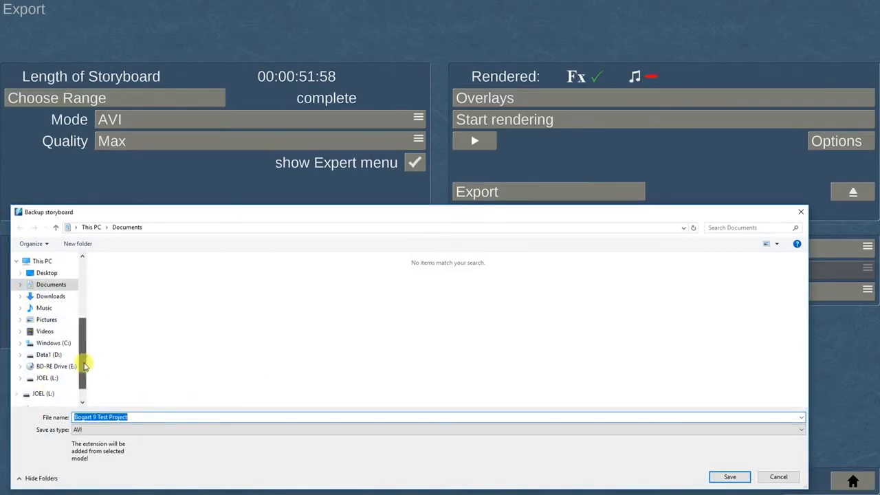
pyautogui.click(43, 380)
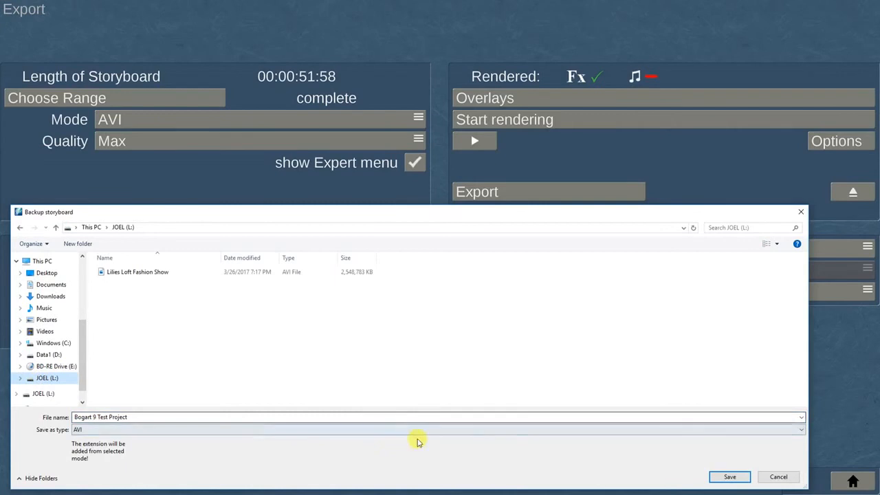
pyautogui.click(731, 477)
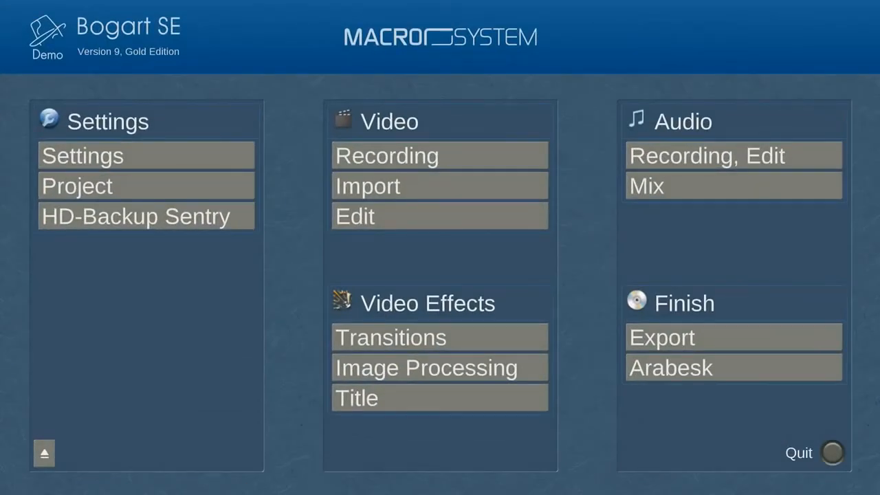
# In Arabesk, select disc project DP 1 and set its target format to Video DVD (SD).
pyautogui.click(747, 363)
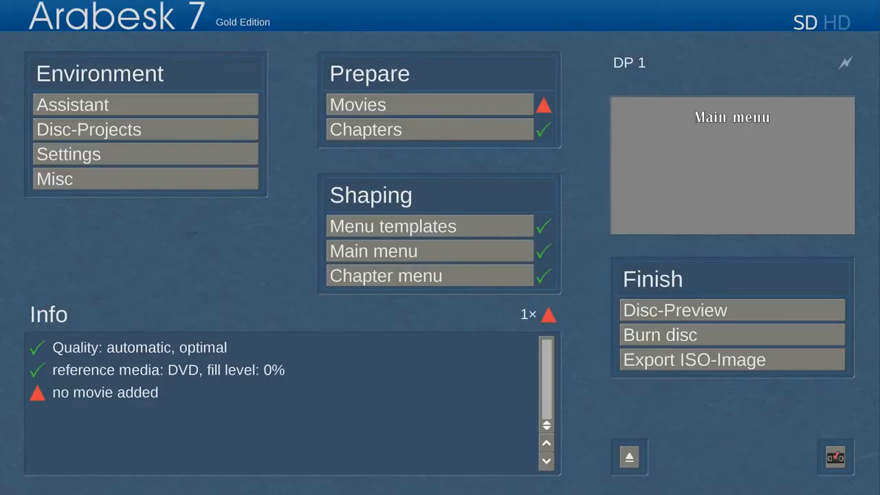
pyautogui.click(162, 128)
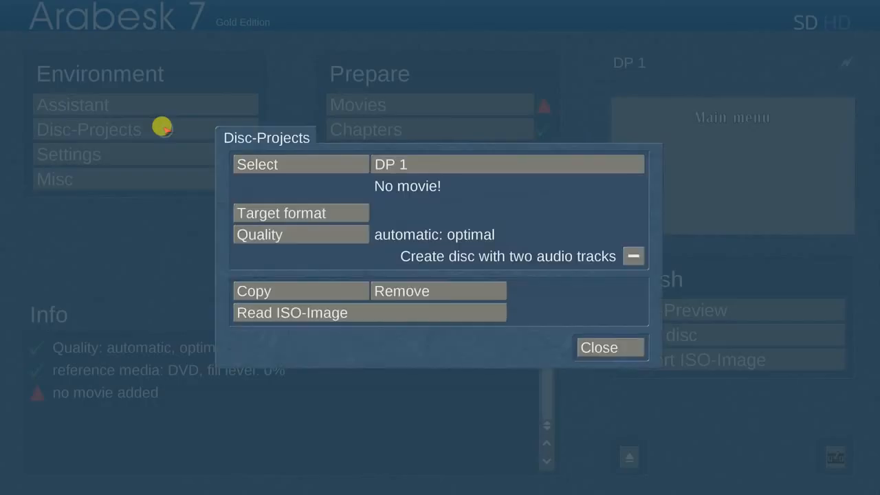
pyautogui.click(328, 165)
pyautogui.moveTo(638, 181)
pyautogui.mouseDown()
pyautogui.moveTo(638, 232)
pyautogui.moveTo(638, 168)
pyautogui.moveTo(634, 177)
pyautogui.mouseUp()
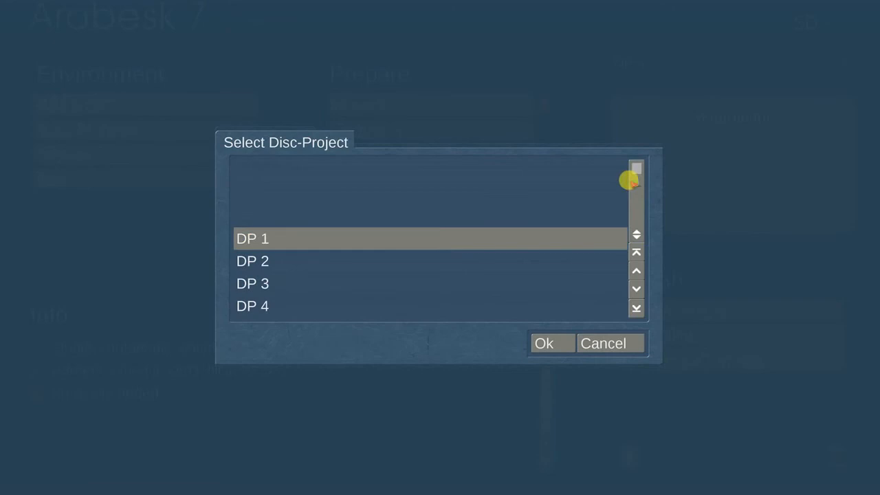
pyautogui.click(540, 344)
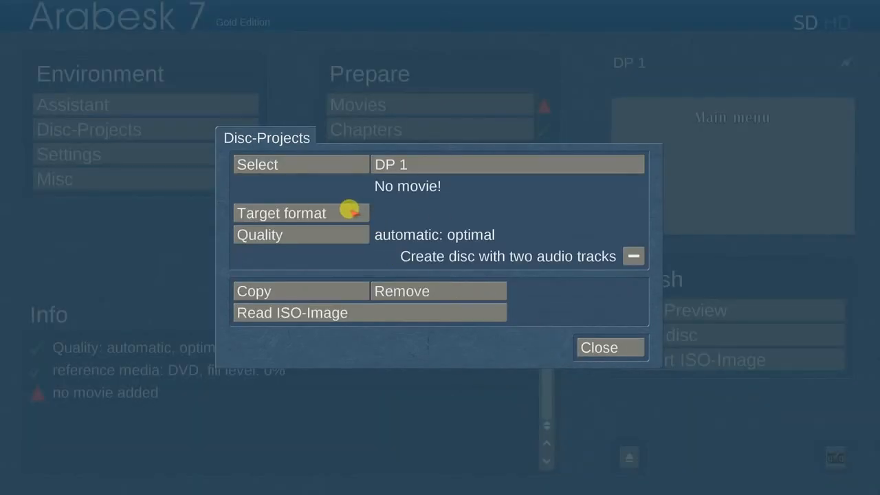
pyautogui.click(350, 208)
pyautogui.click(504, 246)
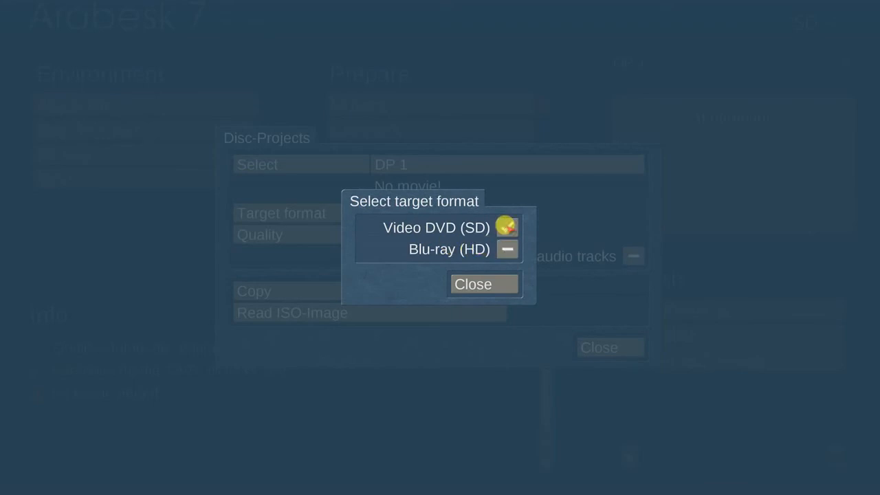
pyautogui.click(490, 282)
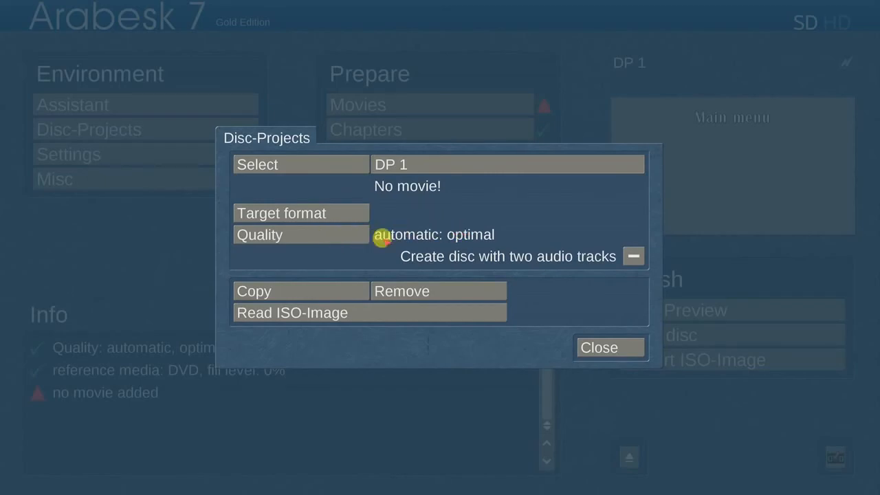
# Keep DP 1's quality on automatic optimal with DVD as the reference media.
pyautogui.click(341, 233)
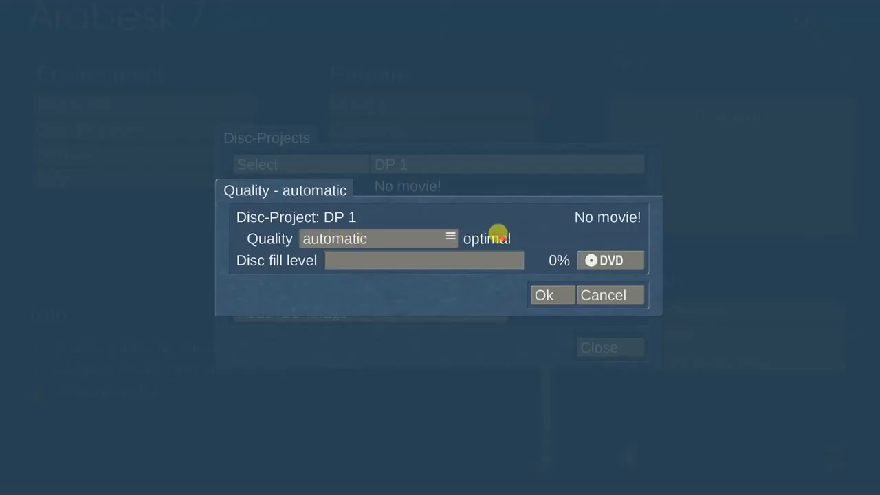
pyautogui.click(609, 260)
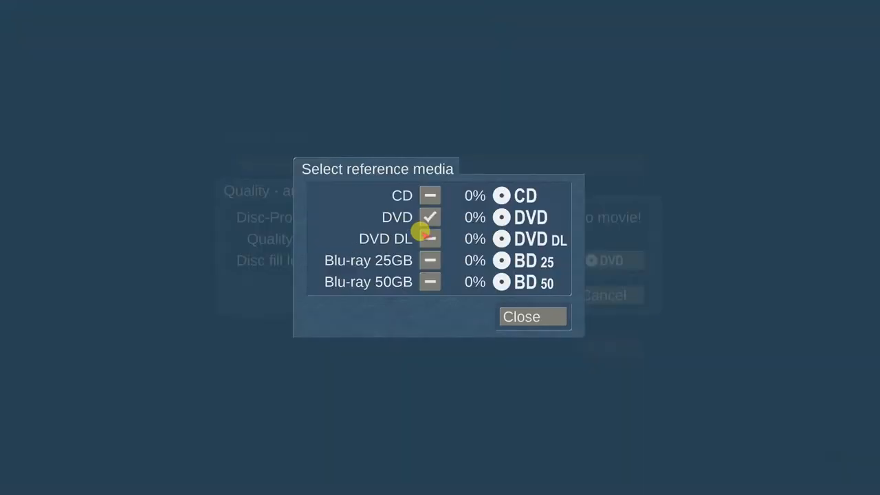
pyautogui.click(543, 316)
pyautogui.click(560, 292)
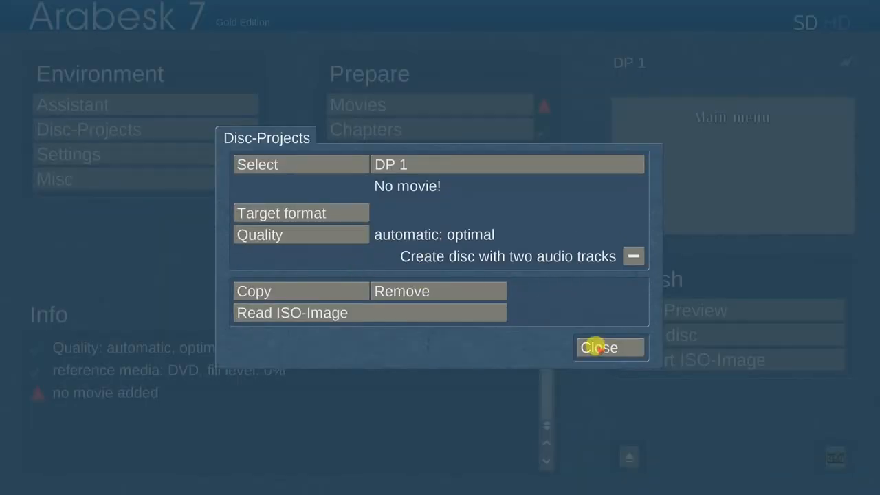
pyautogui.click(591, 347)
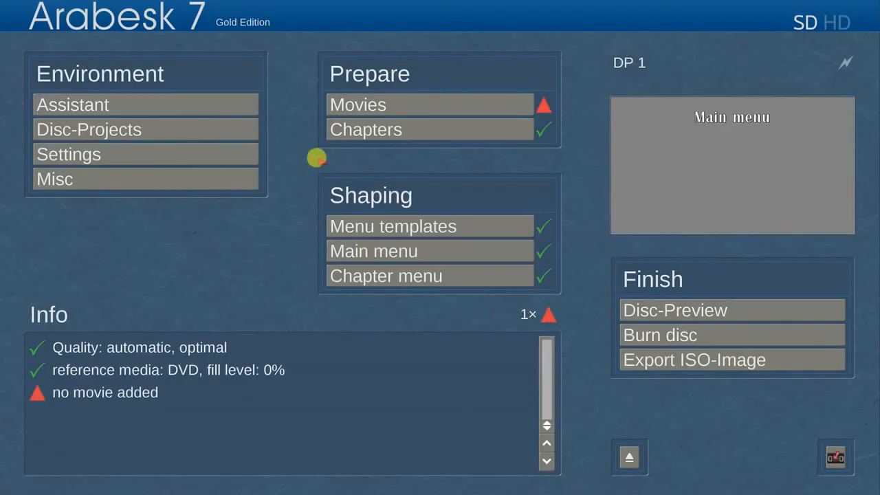
# Add the movie 'Bogart 9 Test Project' to disc project DP 1.
pyautogui.click(404, 100)
pyautogui.click(397, 274)
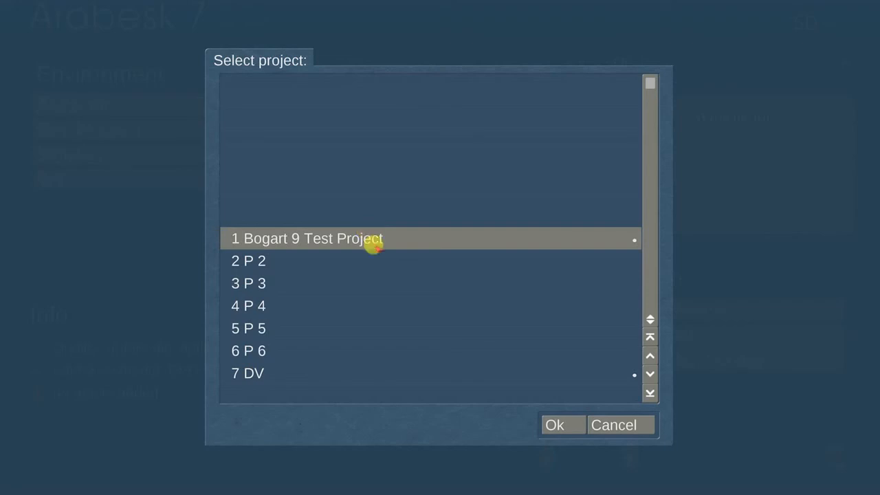
pyautogui.click(556, 424)
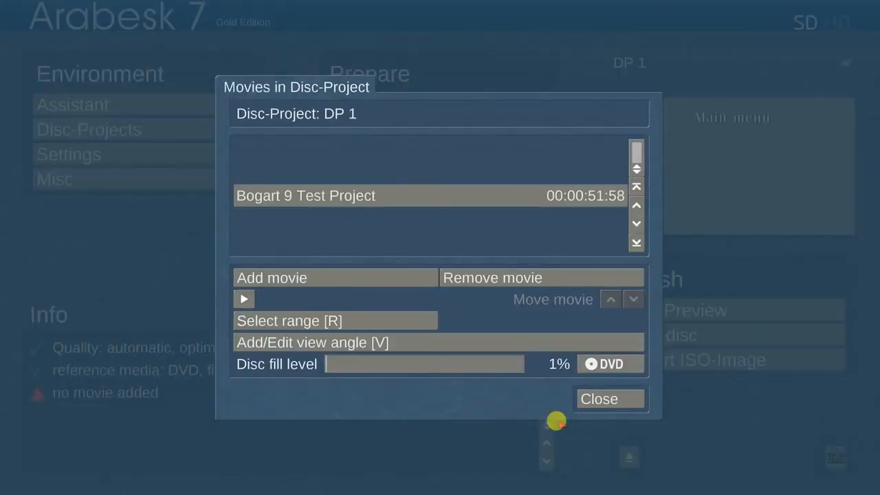
pyautogui.click(598, 397)
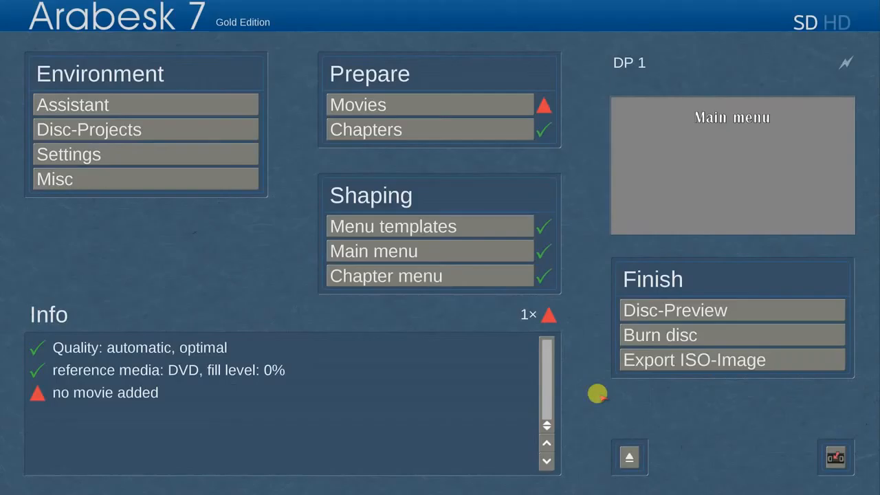
# Load the Moves C menu template for the disc's main menu.
pyautogui.click(483, 226)
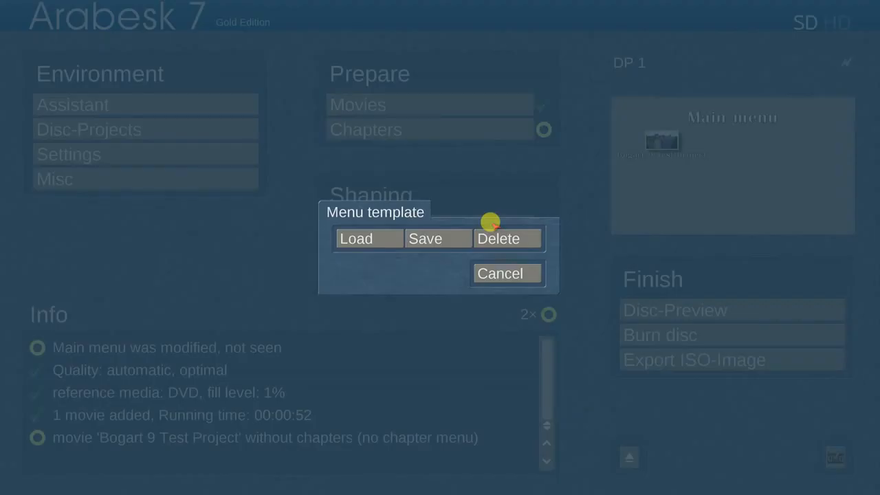
pyautogui.click(384, 237)
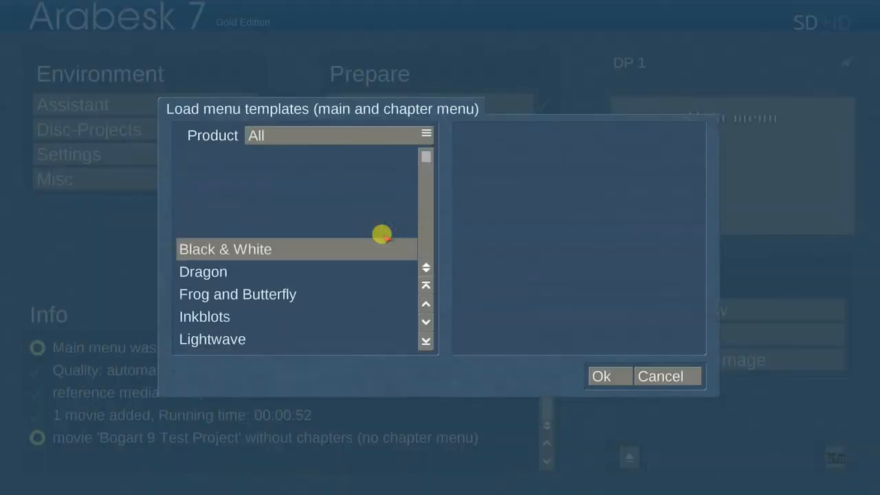
pyautogui.scroll(-9, 425, 222)
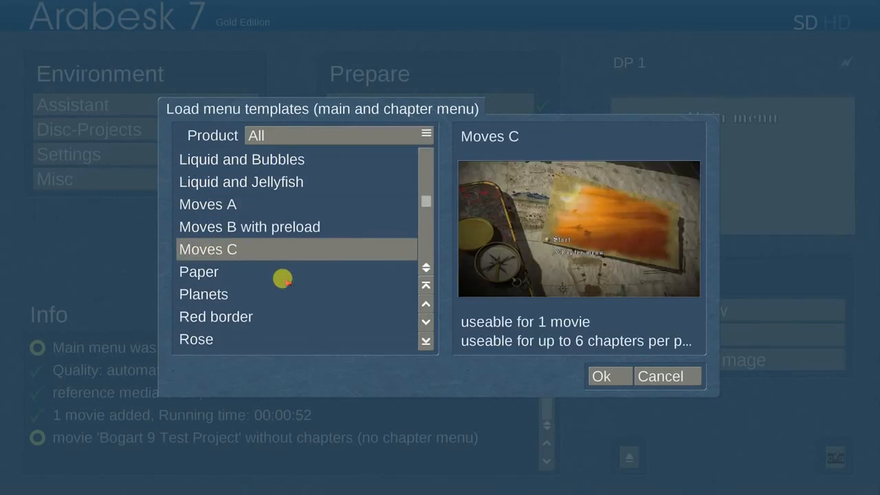
pyautogui.click(605, 376)
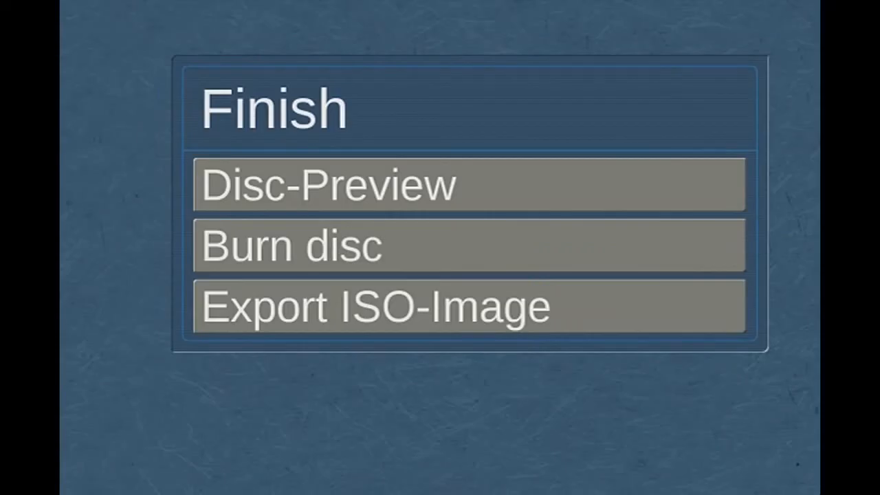
# Render the film and build the DP 1 disc menu via the Finish option.
pyautogui.click(628, 229)
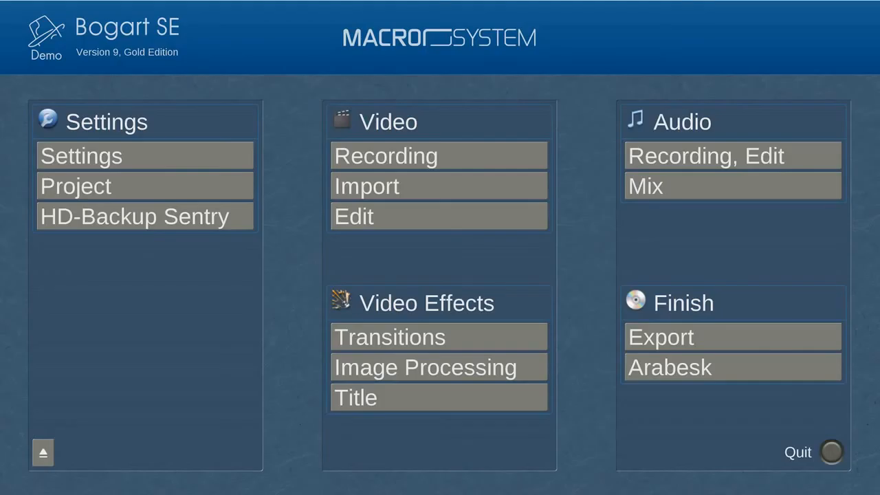
# Set up an HD-Backup Sentry project backup containing only Bogart 9 Test Project.
pyautogui.click(231, 218)
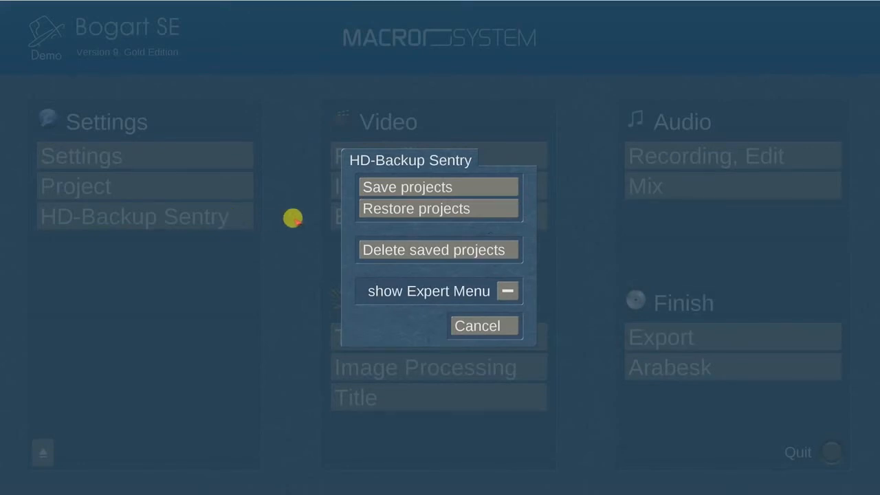
pyautogui.click(474, 183)
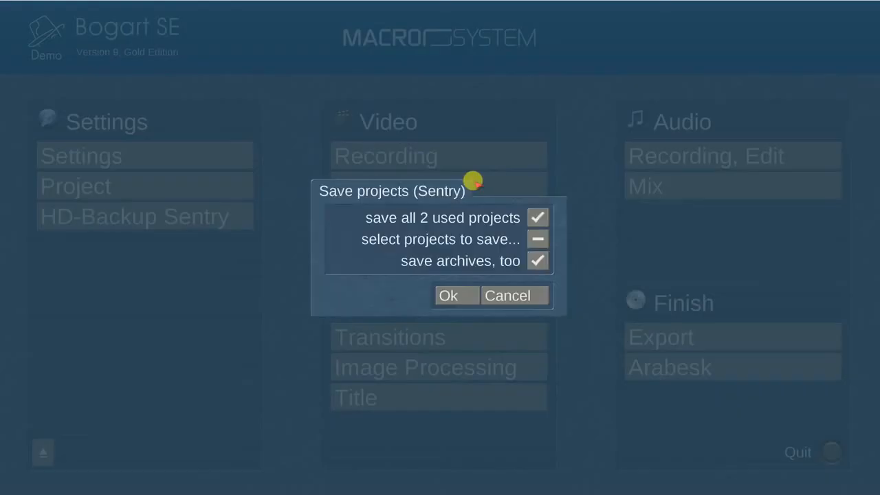
pyautogui.click(537, 238)
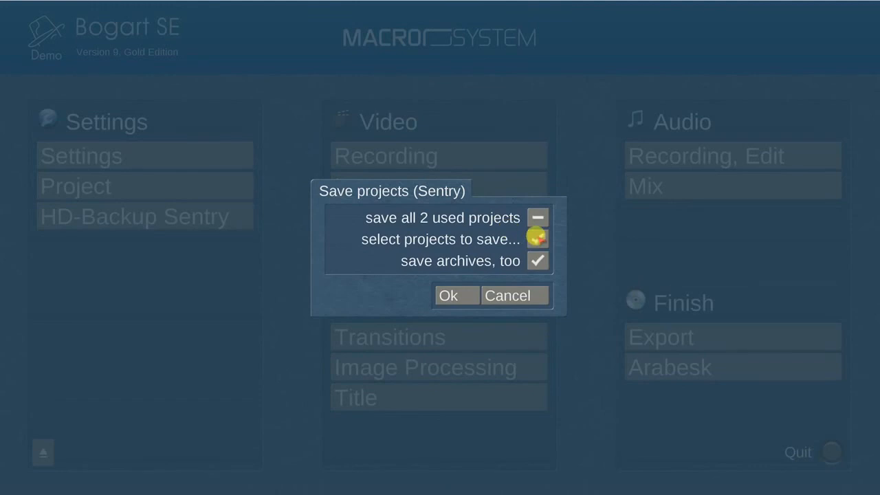
pyautogui.click(448, 295)
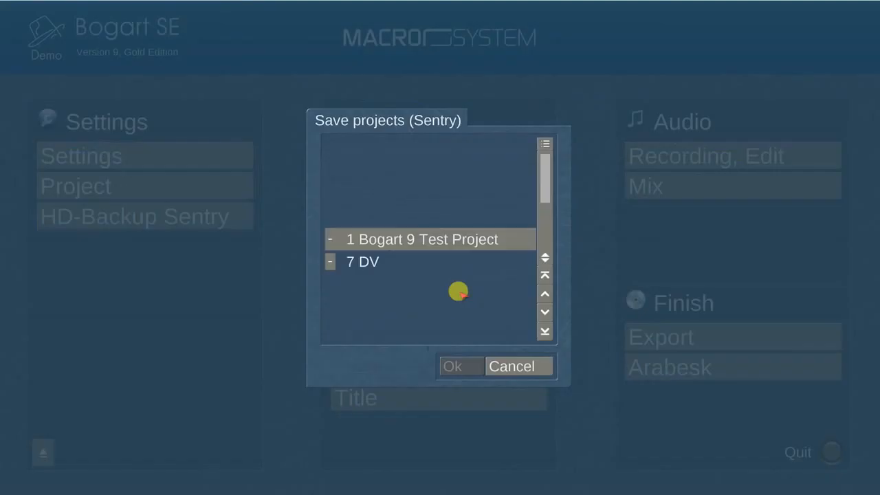
pyautogui.click(329, 238)
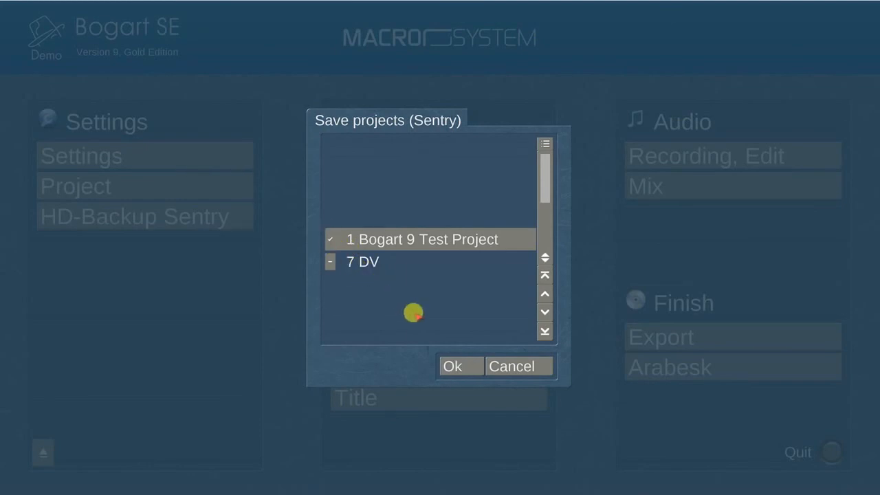
pyautogui.click(460, 367)
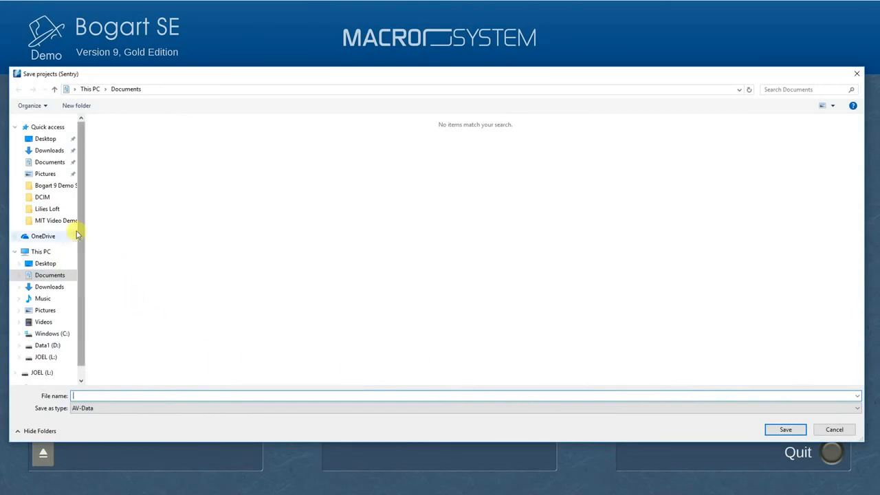
# Save the backup to drive L: as 'Bogart 9 Demo Backup'.
pyautogui.scroll(-1, 82, 209)
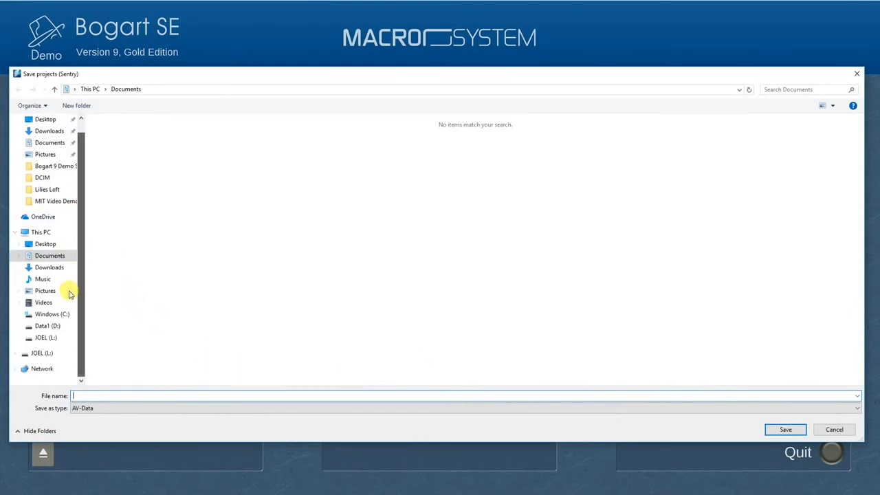
pyautogui.click(44, 337)
pyautogui.click(91, 396)
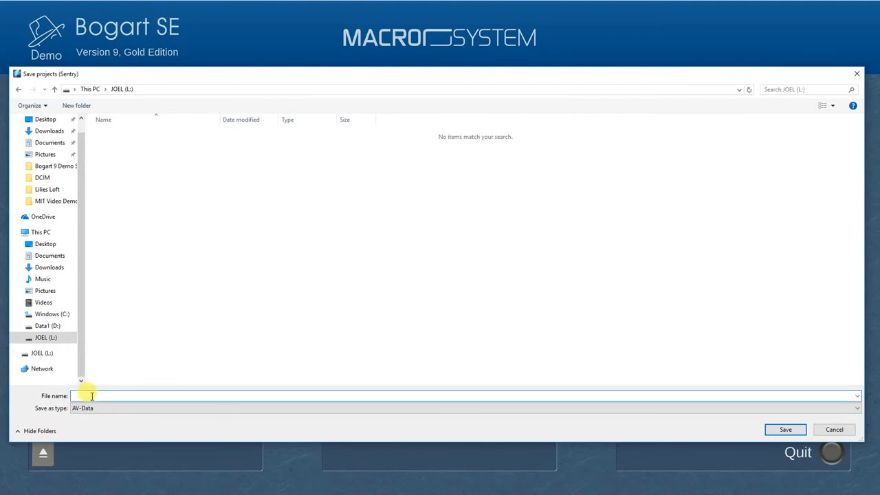
pyautogui.write('Bogart ')
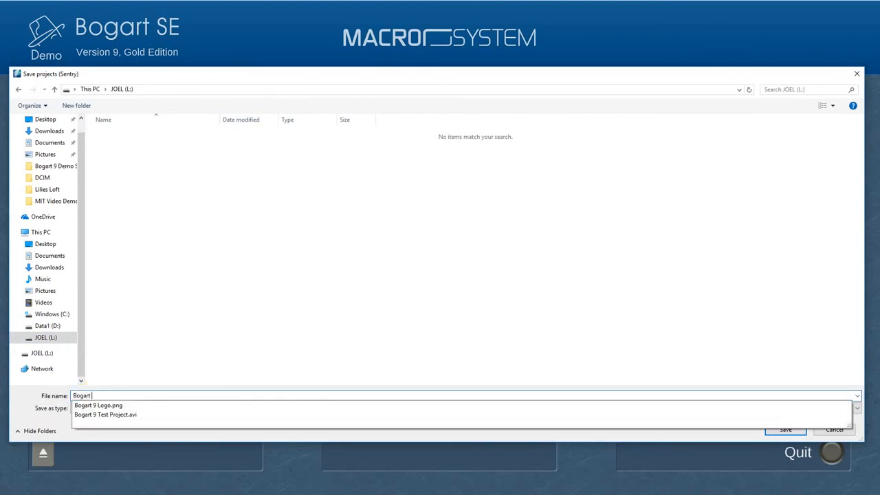
pyautogui.write('9 D')
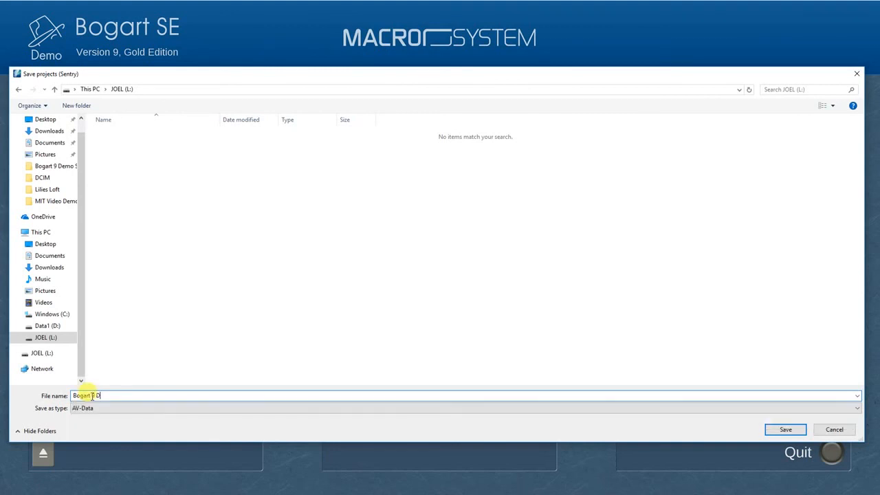
pyautogui.write('emo Backup')
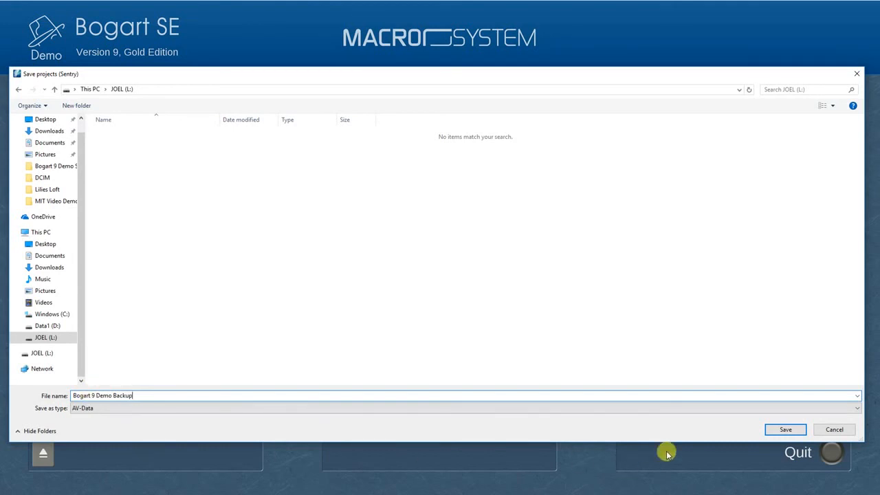
pyautogui.click(785, 430)
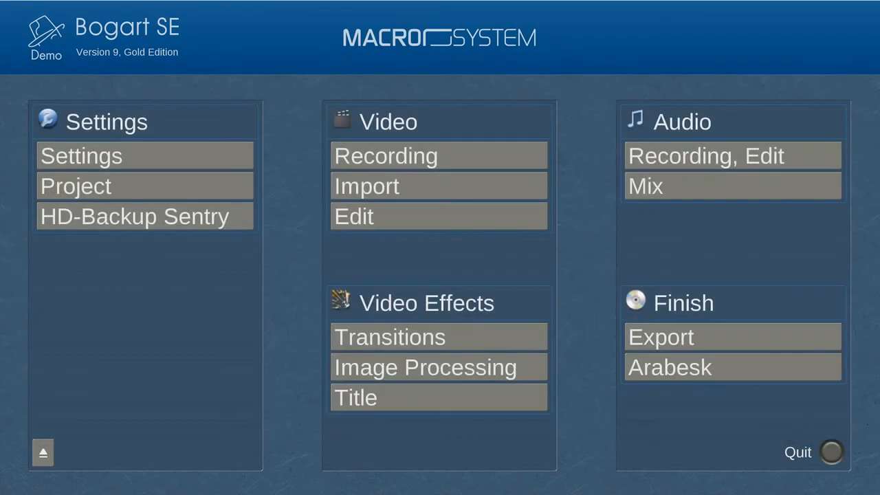